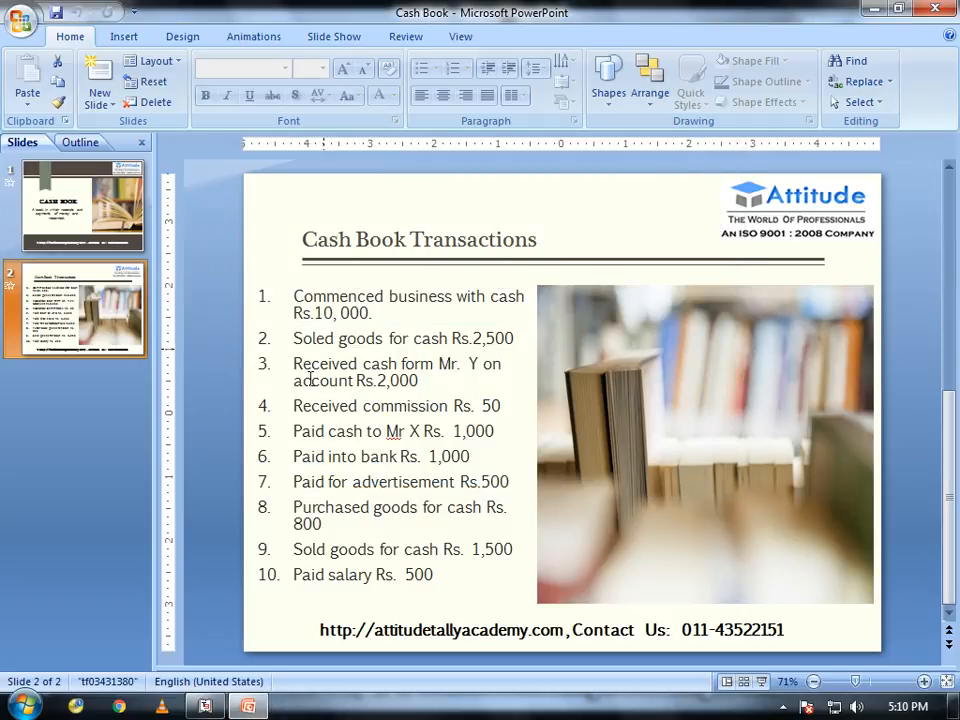
# Leave the Cash Book Transactions slide and bring Tally's Gateway of Tally for Attitude Academy forward
pyautogui.click(205, 707)
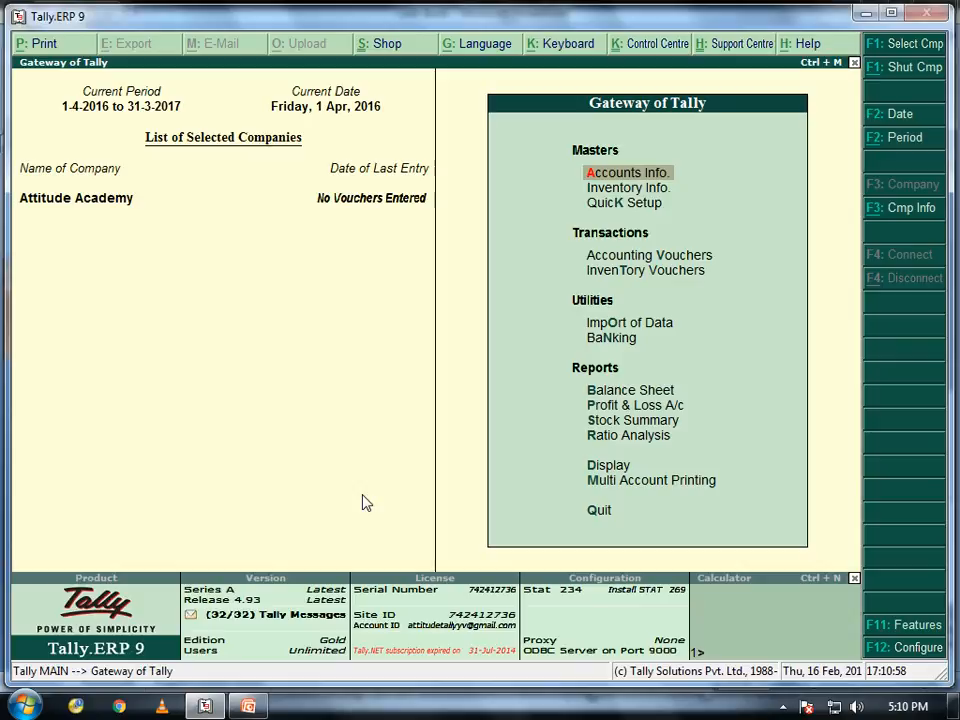
# Enter Accounting Vouchers and switch to Receipt voucher No. 1 with F6, glancing at the slide in between
pyautogui.press('Down')
pyautogui.press('Down')
pyautogui.press('Down')
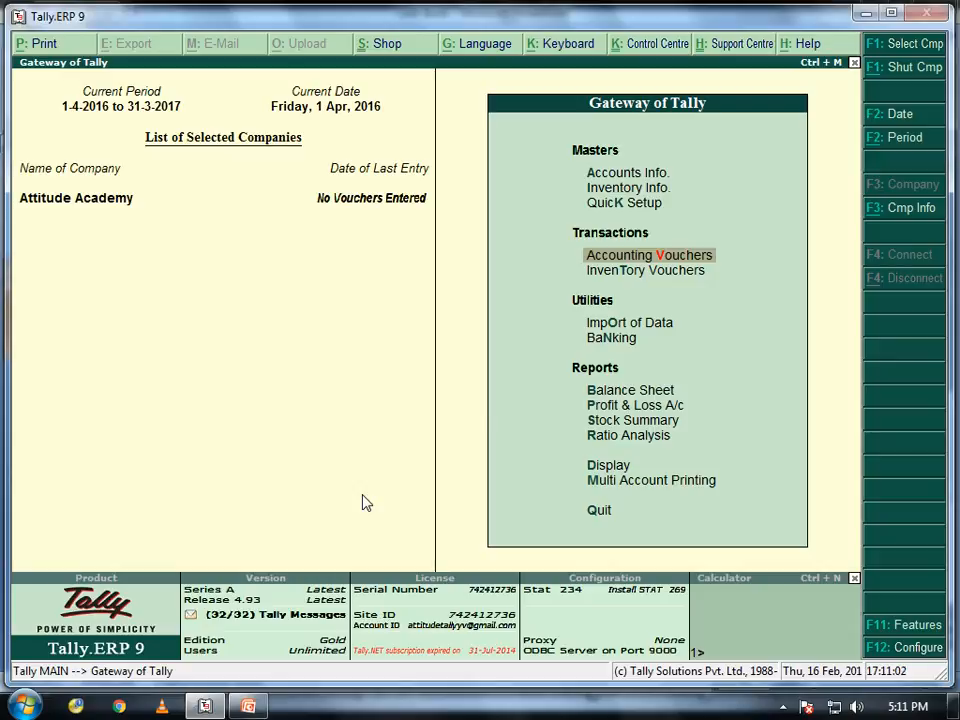
pyautogui.press('Return')
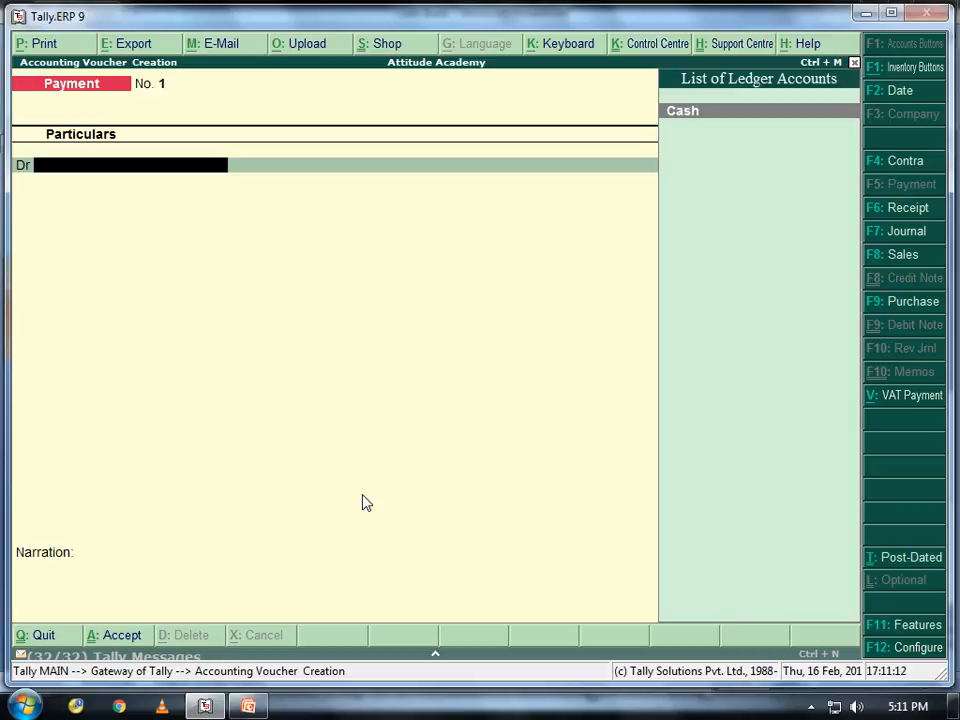
pyautogui.click(247, 705)
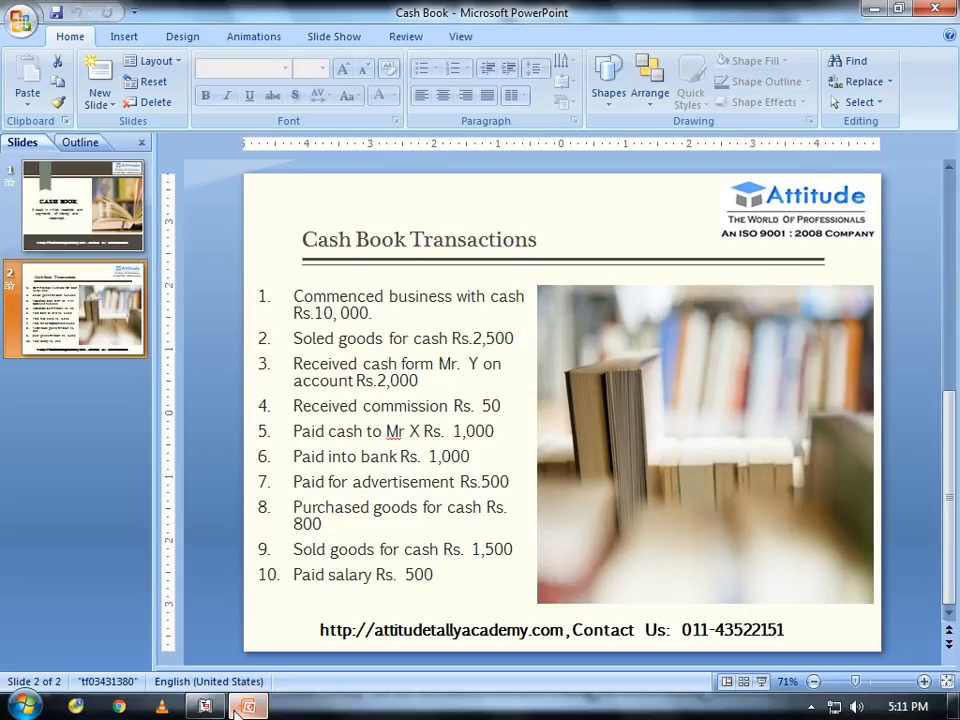
pyautogui.click(240, 707)
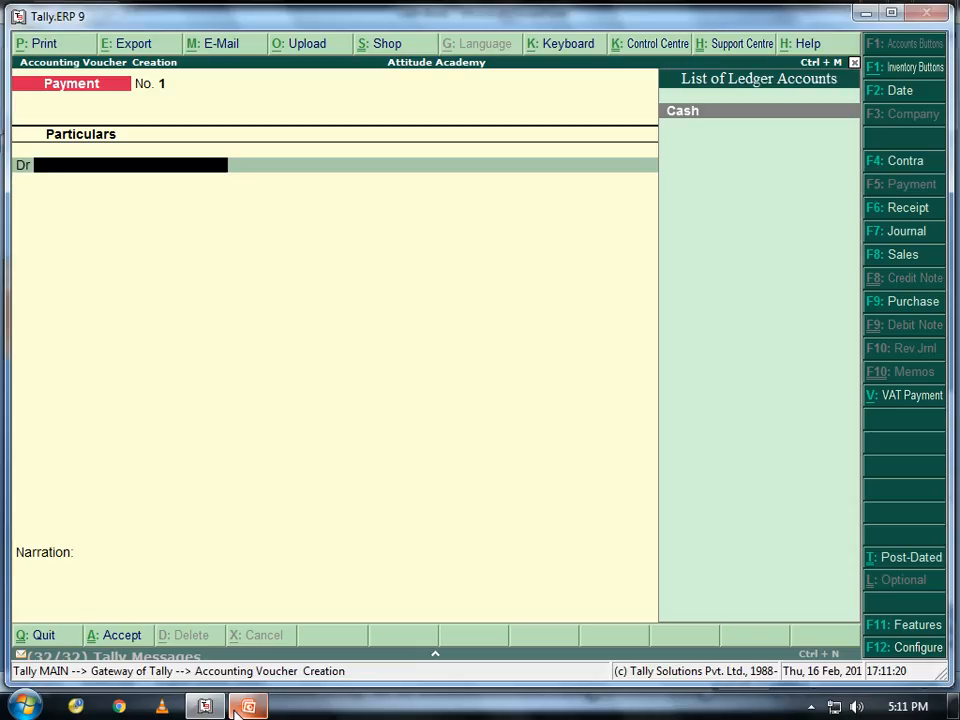
pyautogui.press('F6')
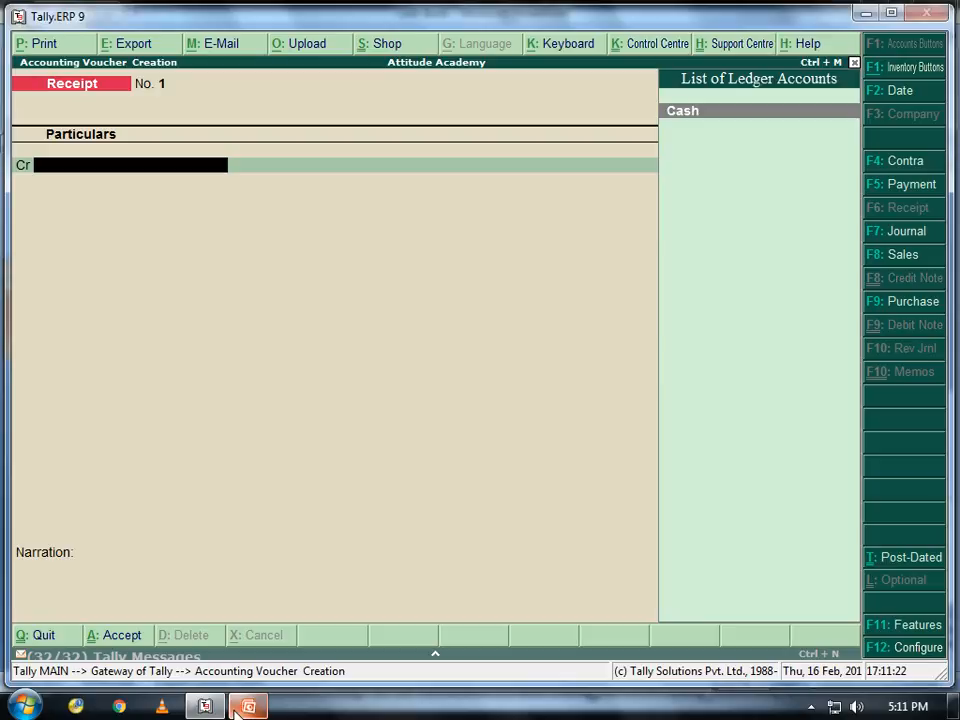
# Maximize the Tally.ERP 9 window so Receipt voucher No. 1 fills the screen
pyautogui.press('super+Up')
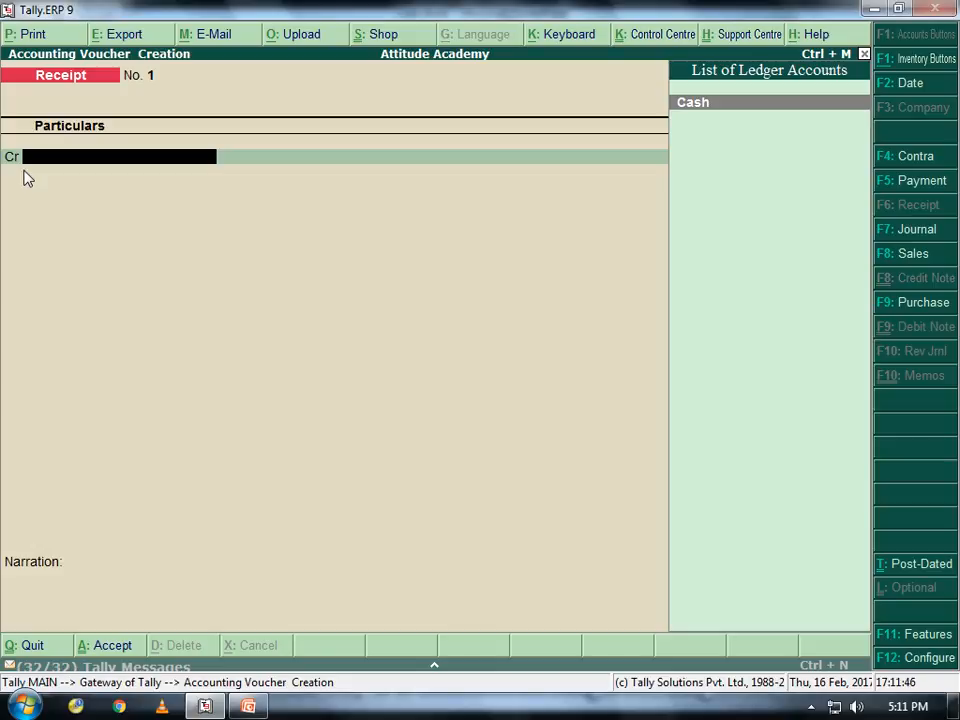
# Start a new ledger named 'Attitude's Capital' with Alt+C, then check the cash book slide
pyautogui.hotkey('alt', 'c')
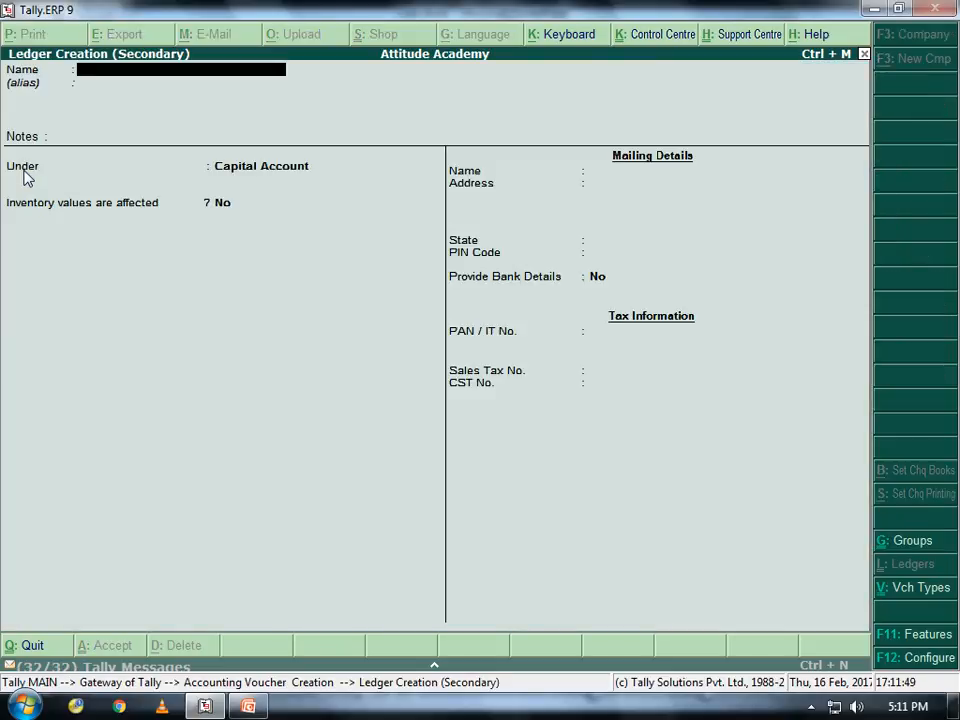
pyautogui.write("Attitude's Cap")
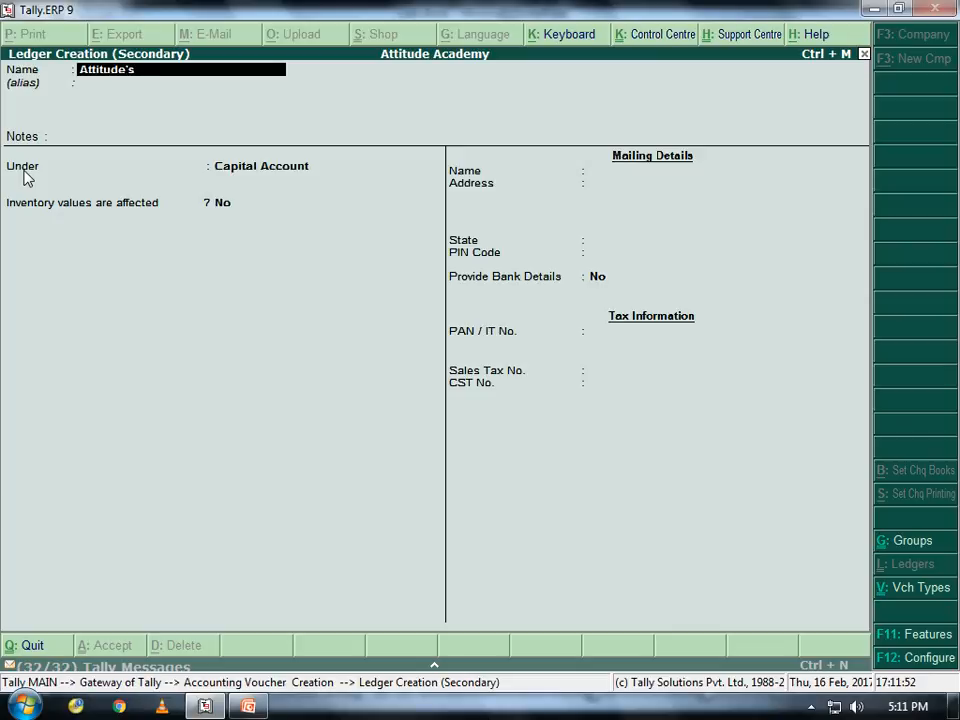
pyautogui.write('ital')
pyautogui.press('Return')
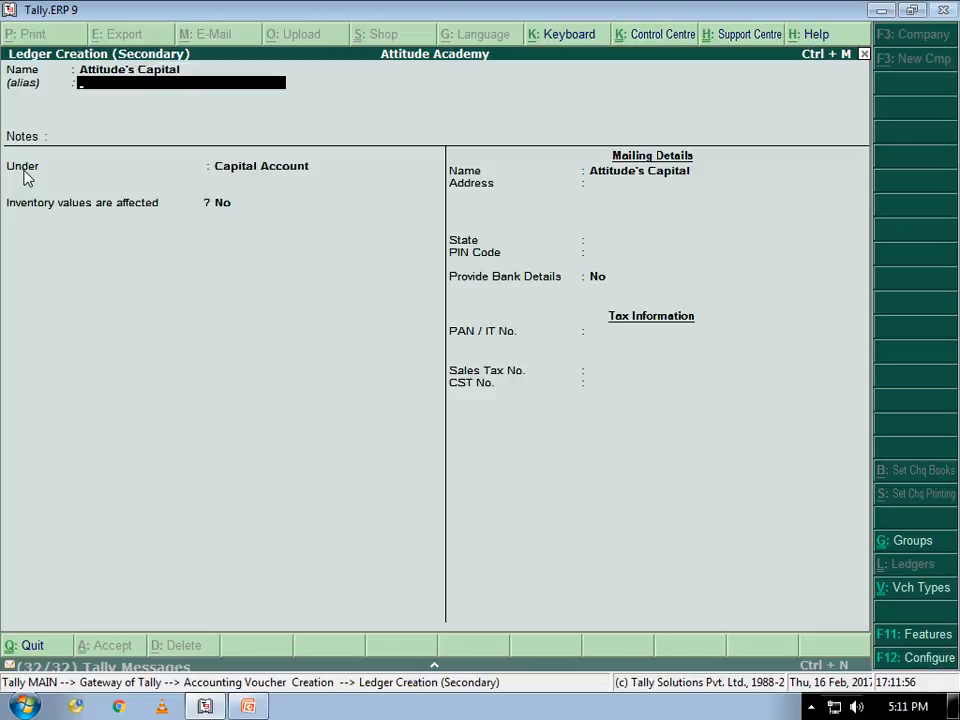
pyautogui.click(248, 706)
pyautogui.click(878, 12)
# Look over the cash book slide again, then return to the Attitude's Capital Ledger Creation form
pyautogui.click(881, 11)
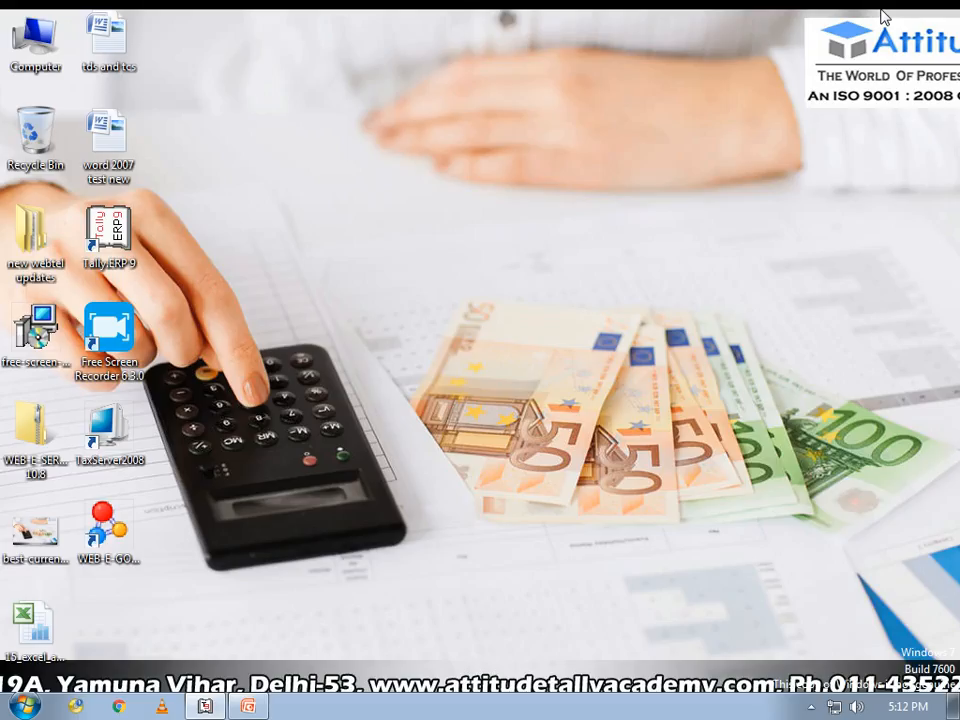
pyautogui.click(811, 707)
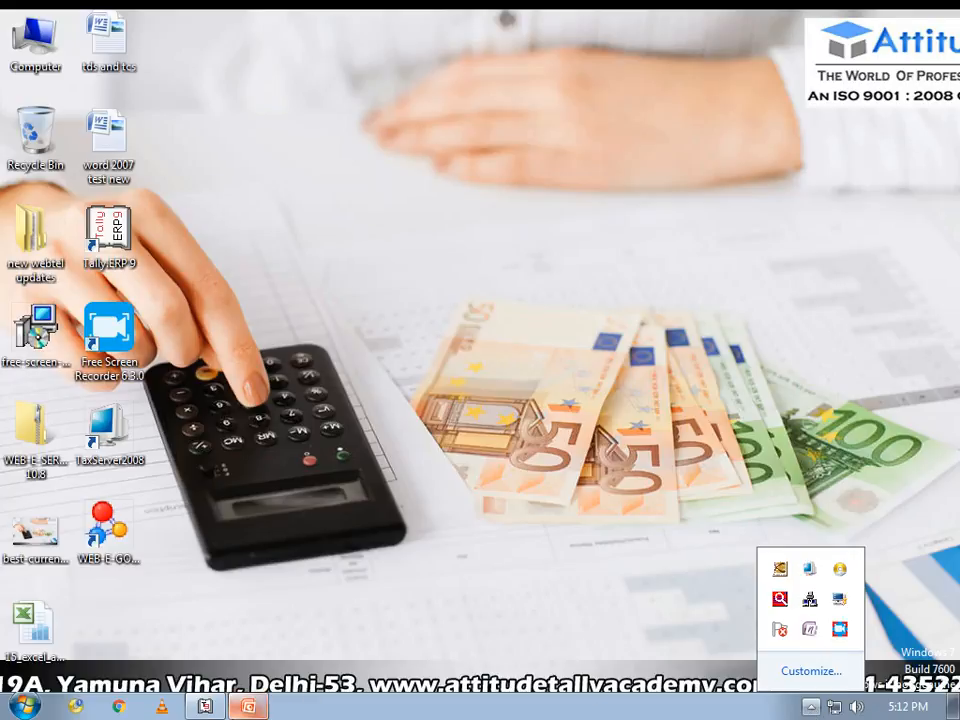
pyautogui.click(248, 707)
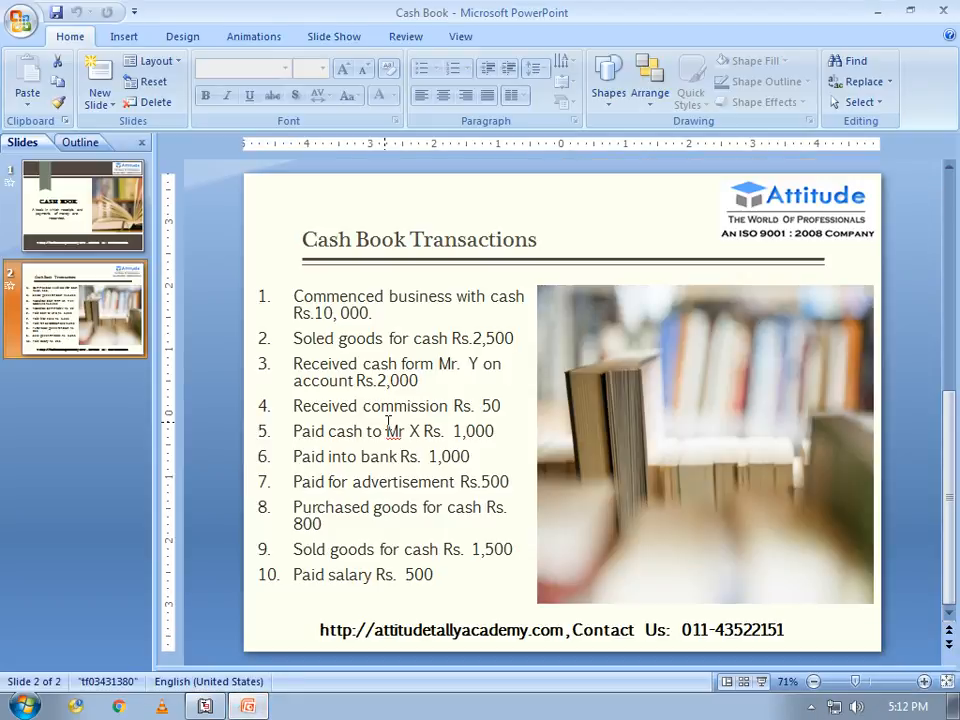
pyautogui.click(205, 707)
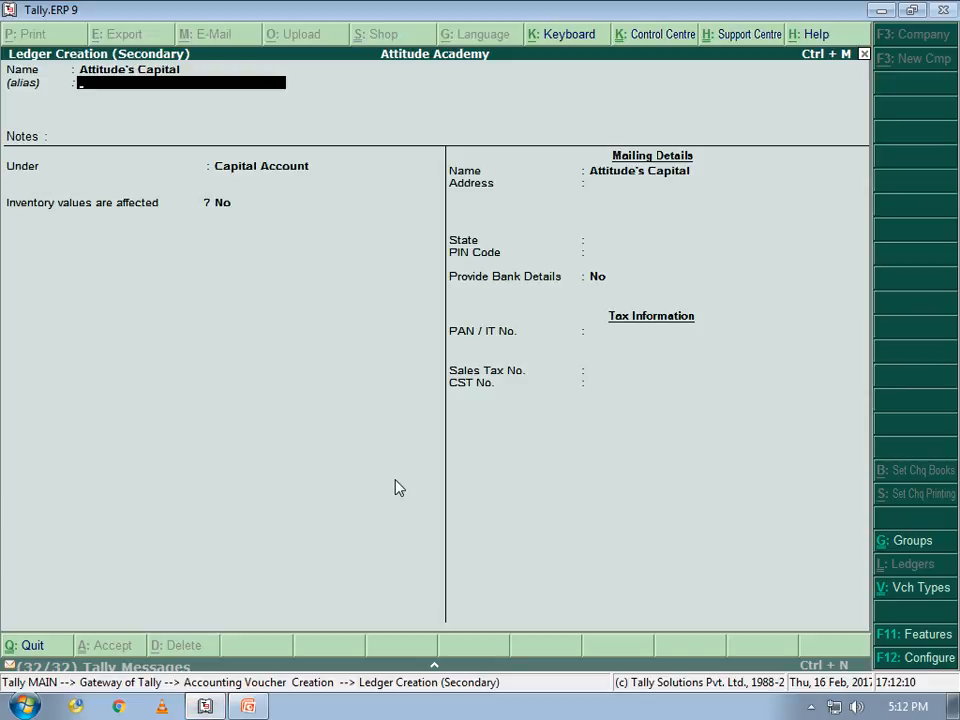
# Save Attitude's Capital under Capital Account with state Delhi and its PIN code, skipping bank and tax fields
pyautogui.press('Return')
pyautogui.press('Return')
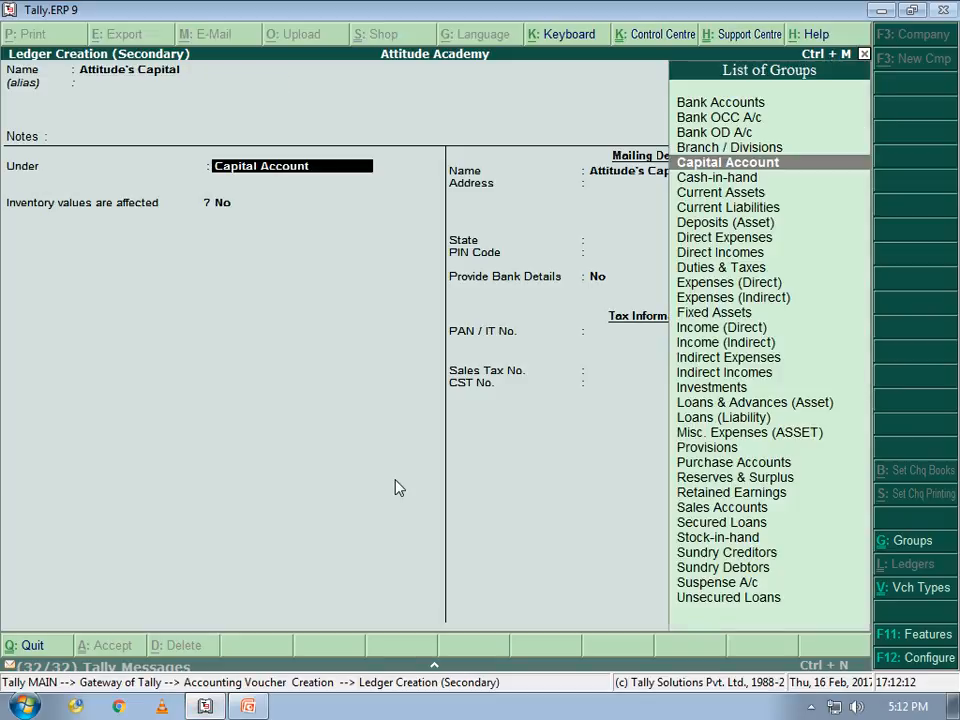
pyautogui.press('Return')
pyautogui.press('Return')
pyautogui.press('Return')
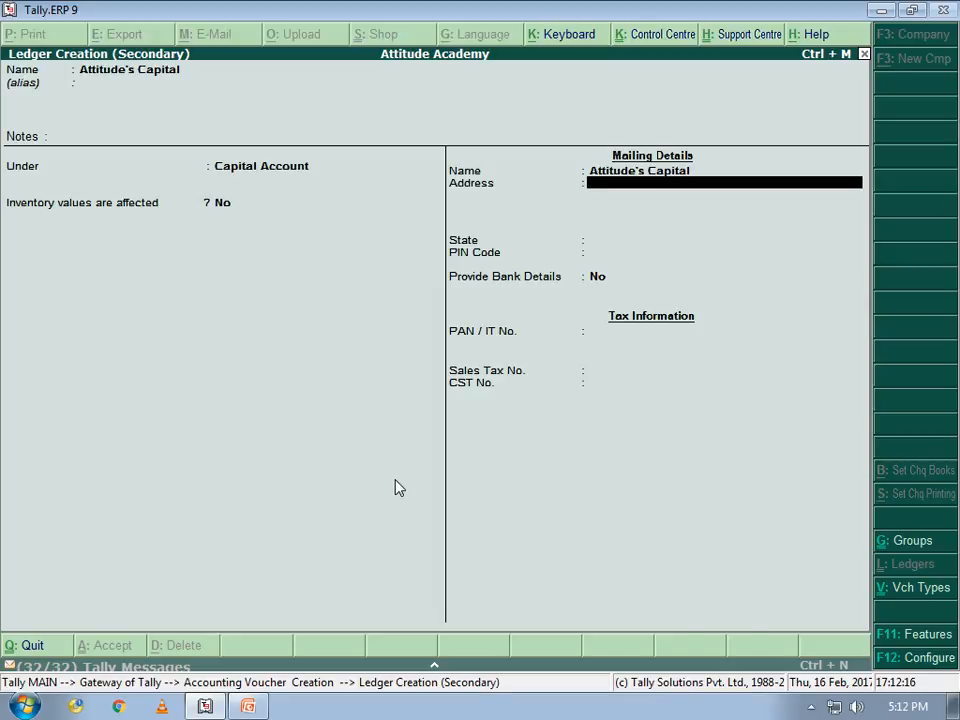
pyautogui.press('Return')
pyautogui.write('De')
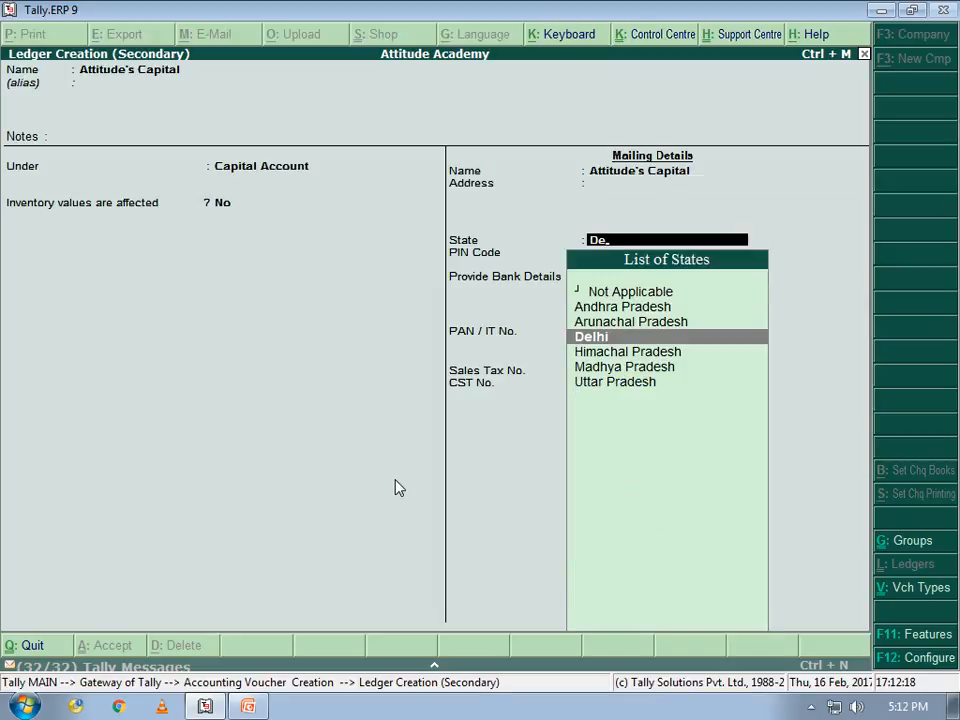
pyautogui.press('Return')
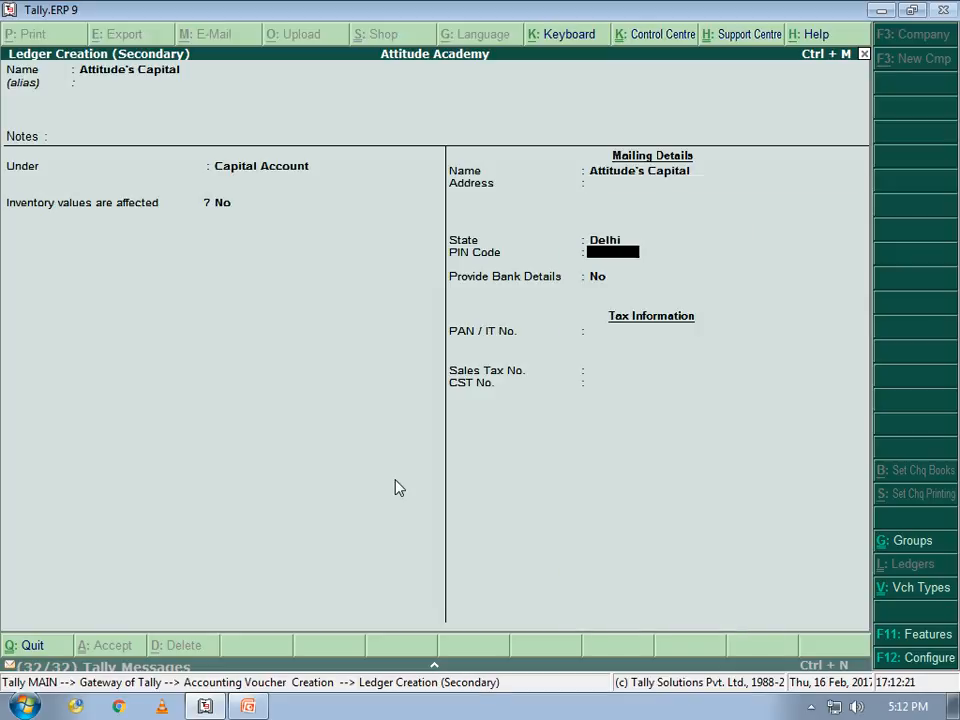
pyautogui.write('110053')
pyautogui.press('Return')
pyautogui.press('Return')
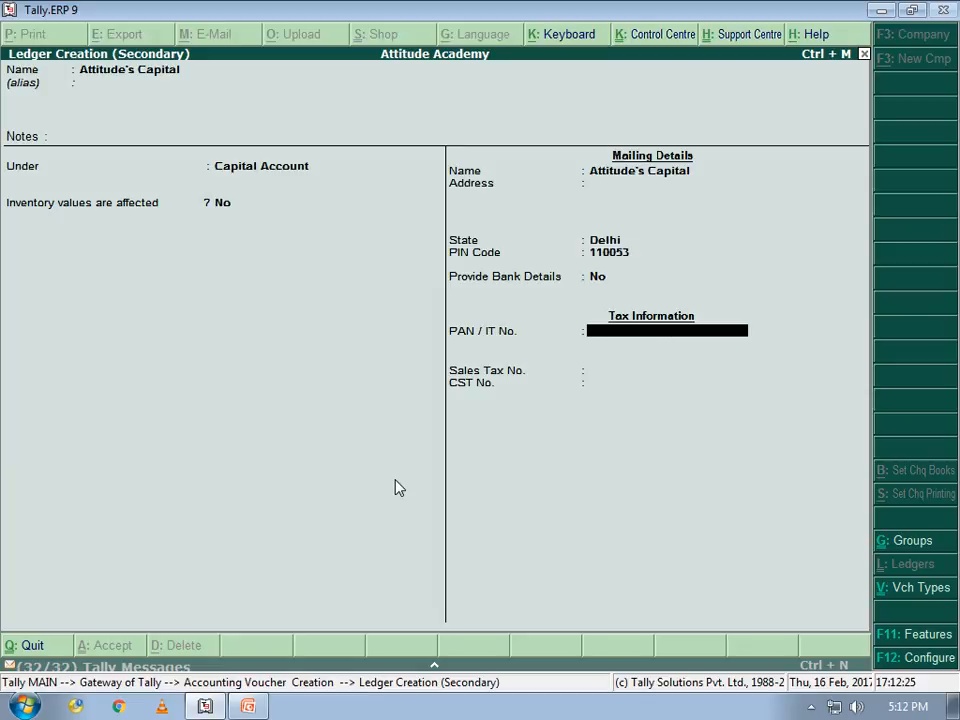
pyautogui.press('Return')
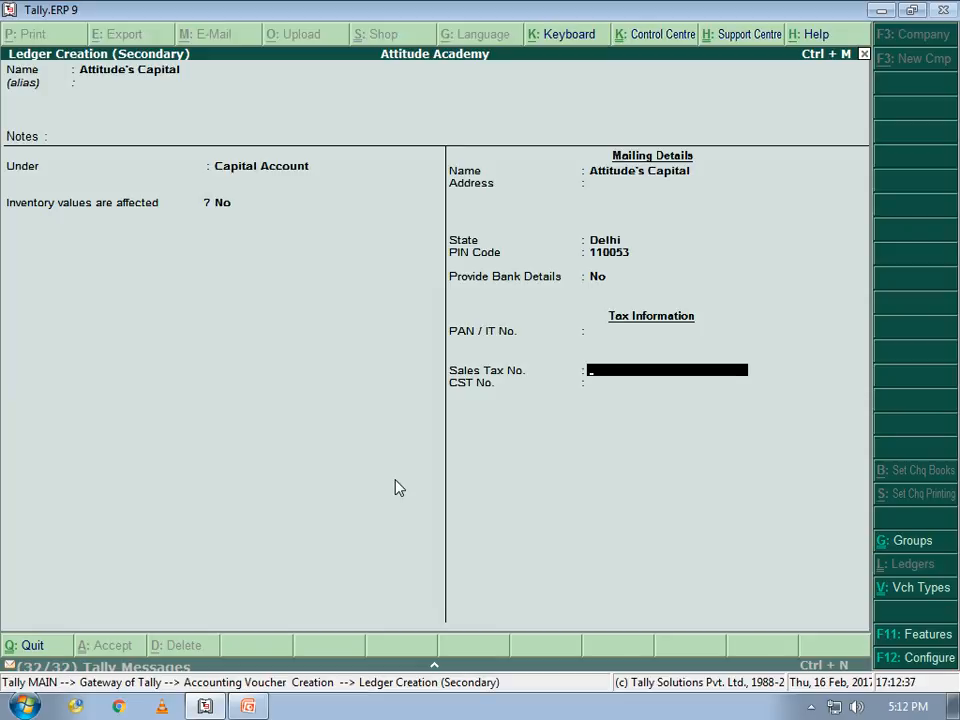
pyautogui.press('Return')
pyautogui.press('Return')
pyautogui.press('Return')
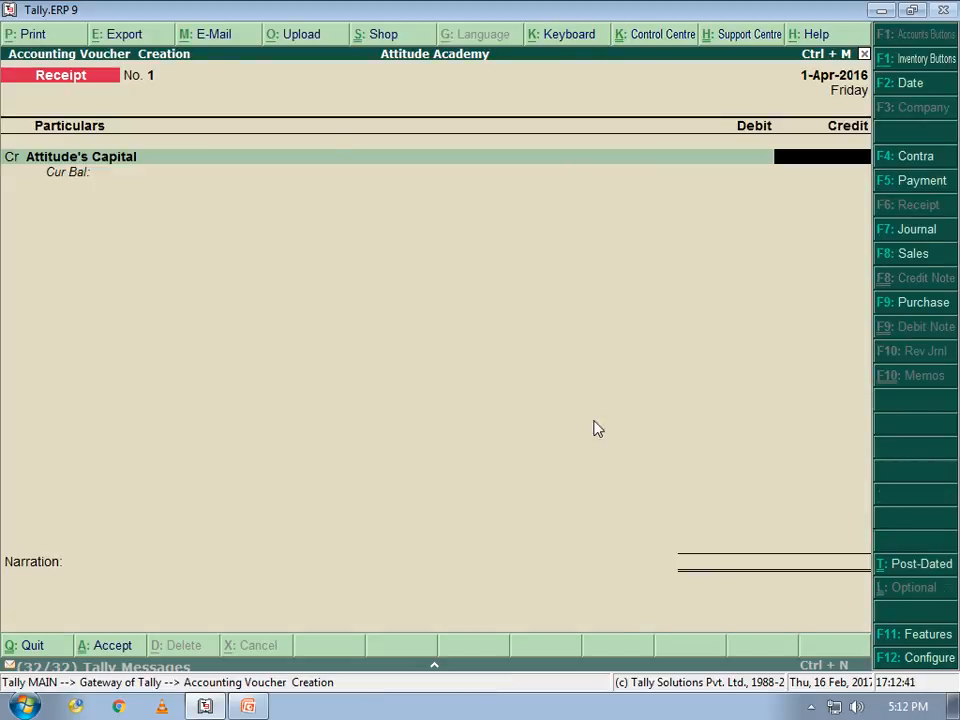
# Record 10,000 credited to Attitude's Capital and debited to Cash, save receipt 1, and return to the slide
pyautogui.write('10000')
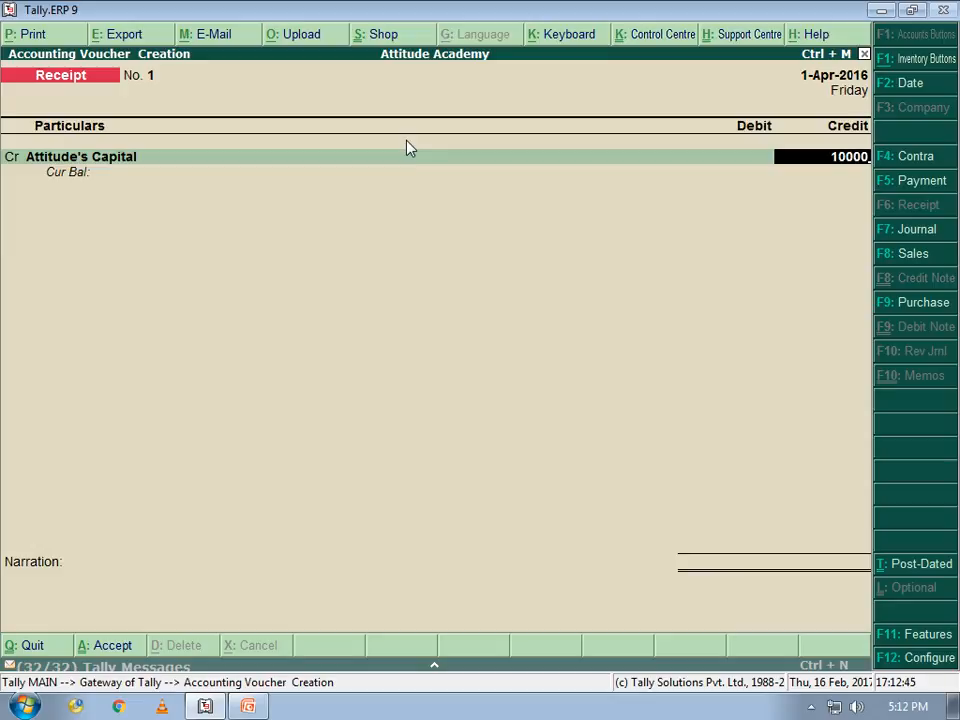
pyautogui.press('Return')
pyautogui.press('Return')
pyautogui.press('Down')
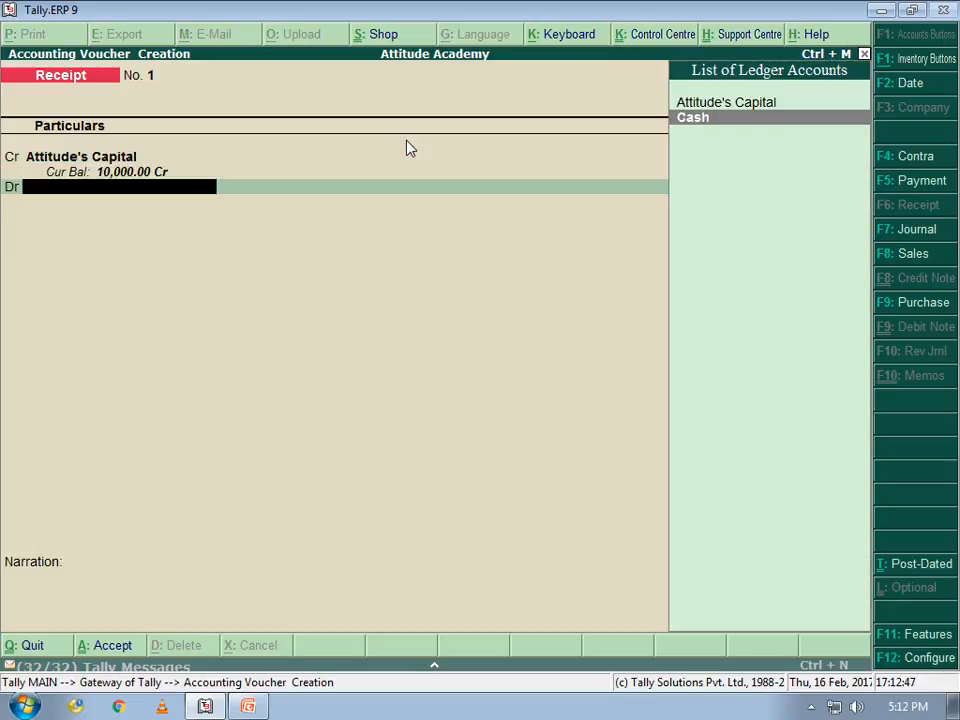
pyautogui.press('Return')
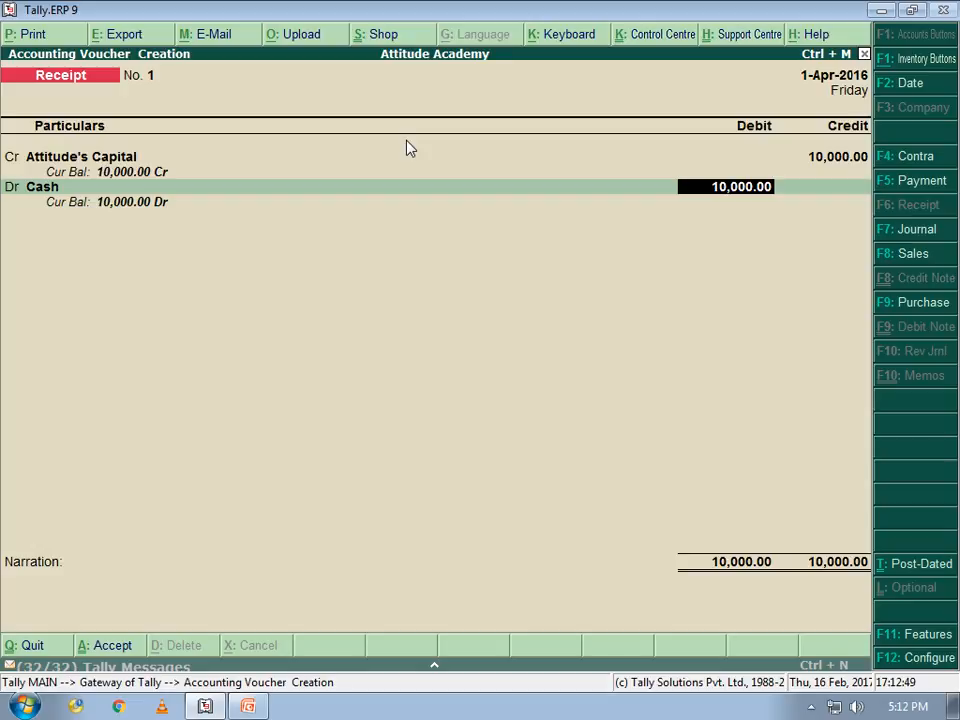
pyautogui.press('Return')
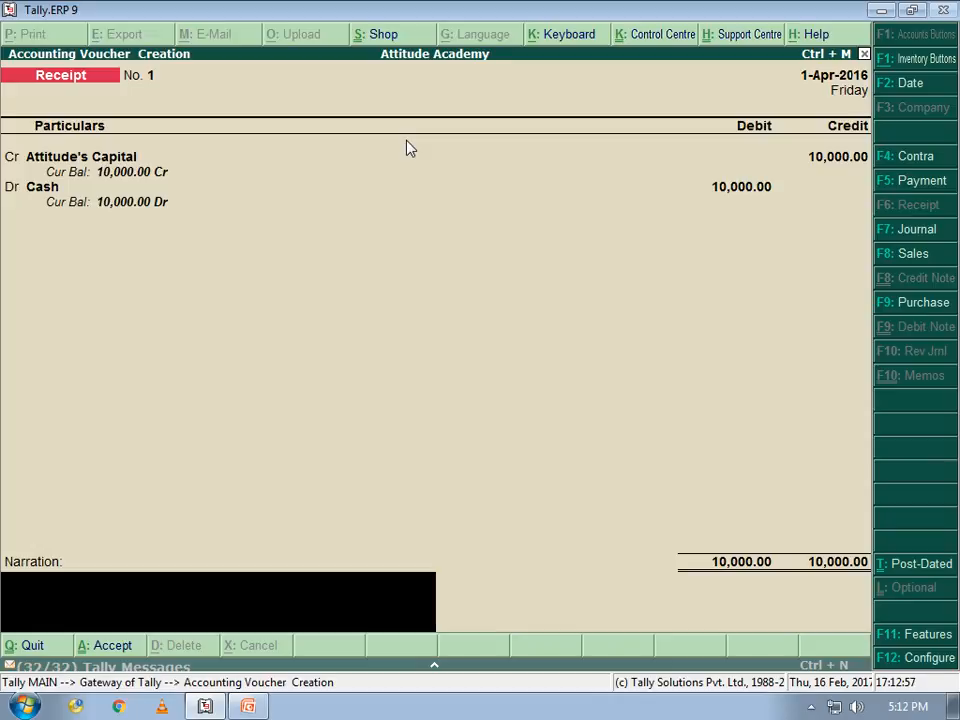
pyautogui.press('Return')
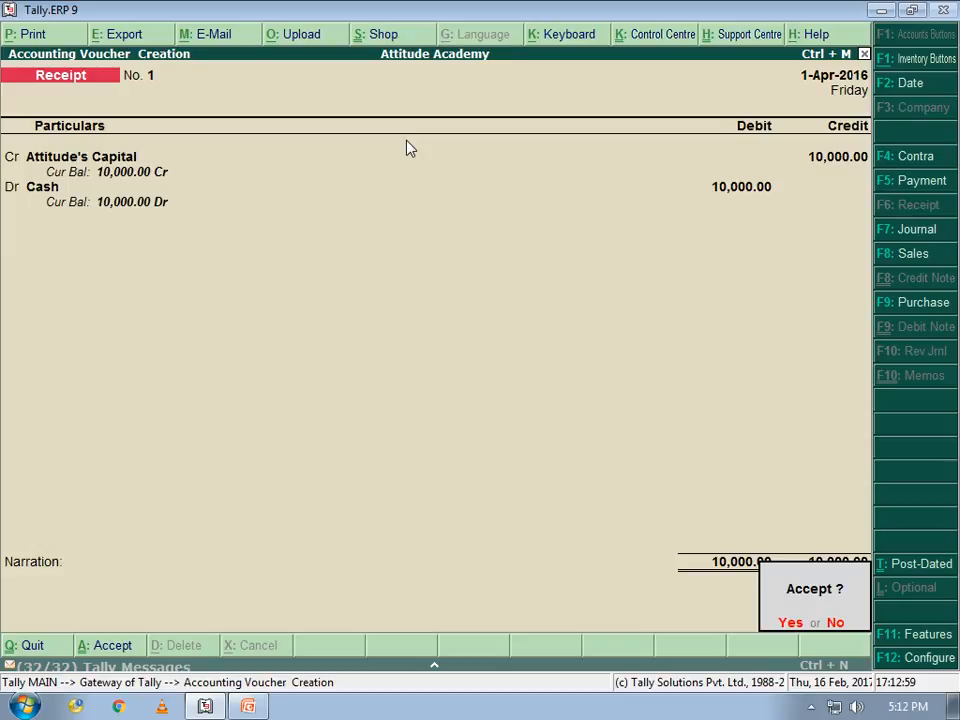
pyautogui.press('Return')
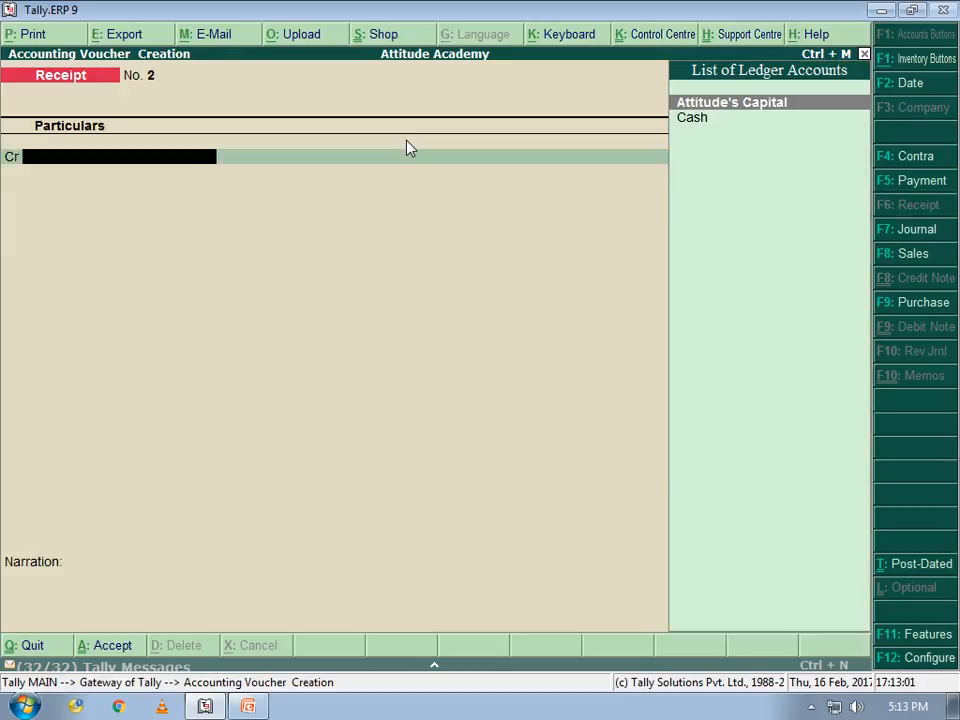
pyautogui.hotkey('alt', 'Tab')
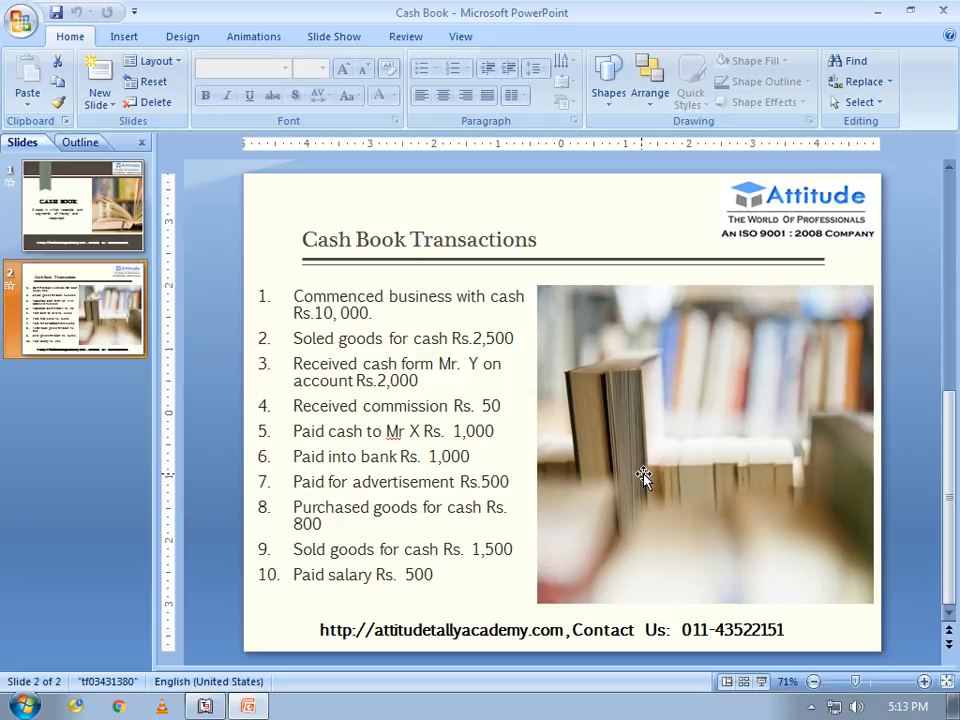
# Go back from the transactions slide to Tally's empty Receipt voucher No. 2
pyautogui.hotkey('alt', 'Tab')
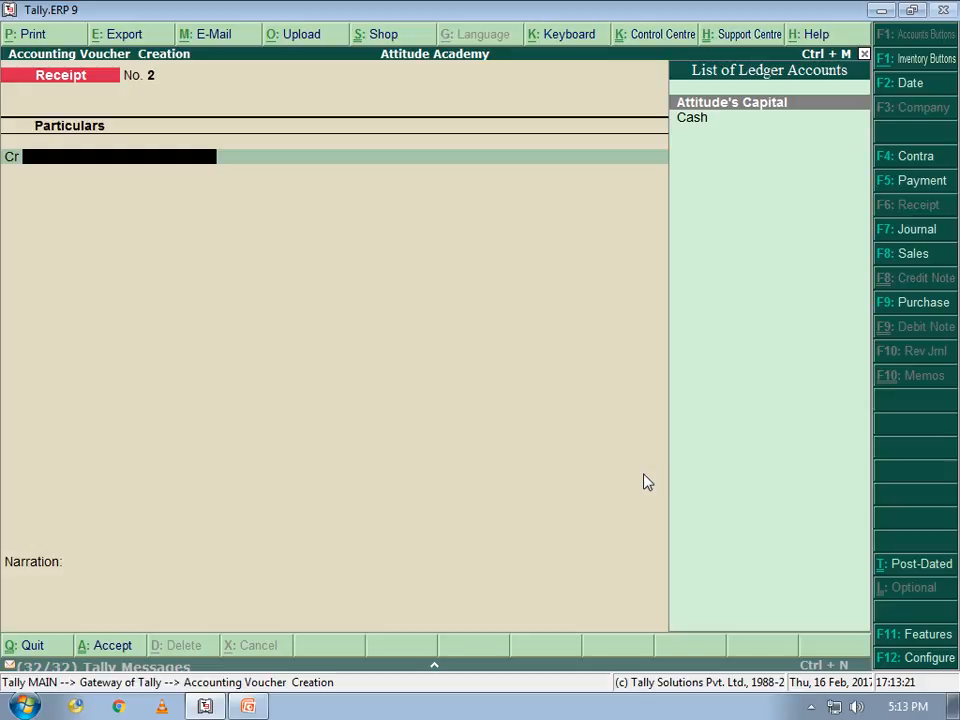
# Create a 'Sale' ledger under Sales Accounts with inventory values affected, leaving Inventory Allocations empty
pyautogui.press('Down')
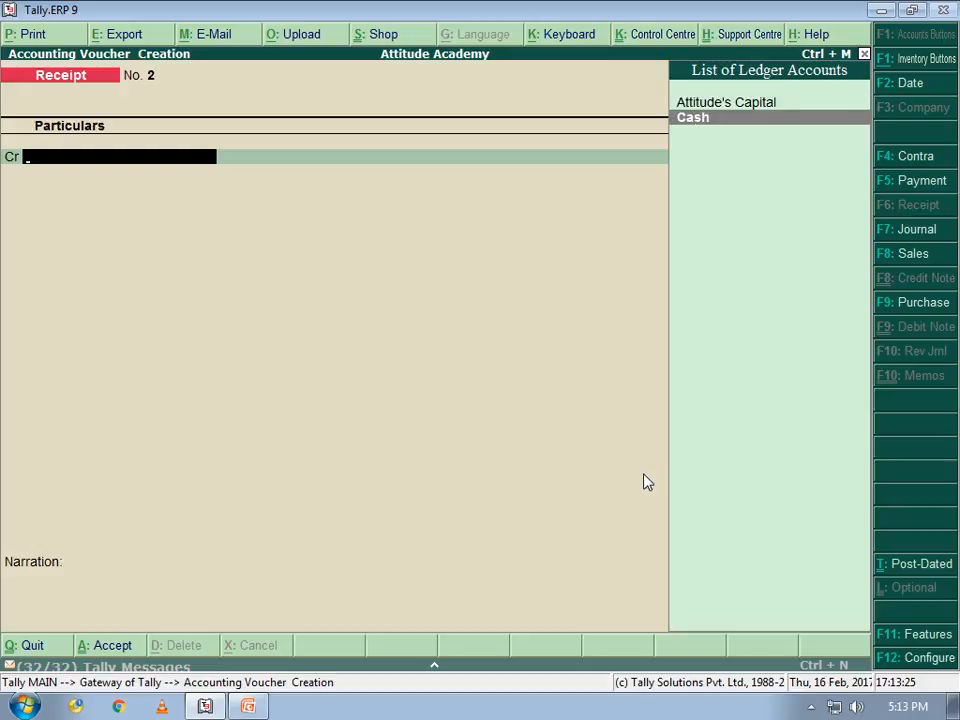
pyautogui.hotkey('alt', 'c')
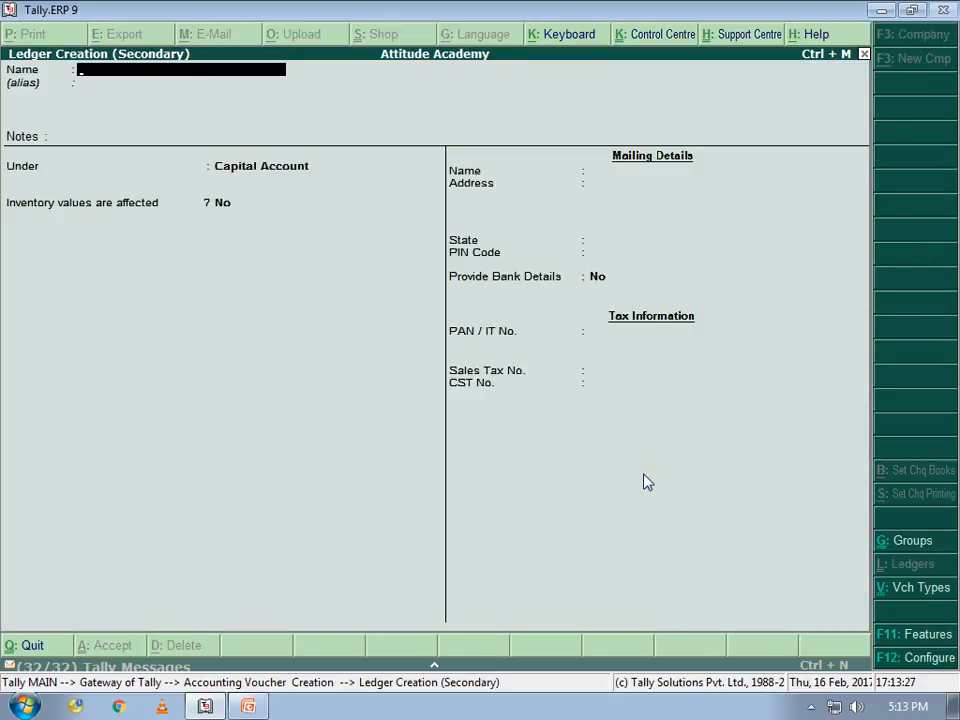
pyautogui.write('Sale')
pyautogui.press('Return')
pyautogui.press('Return')
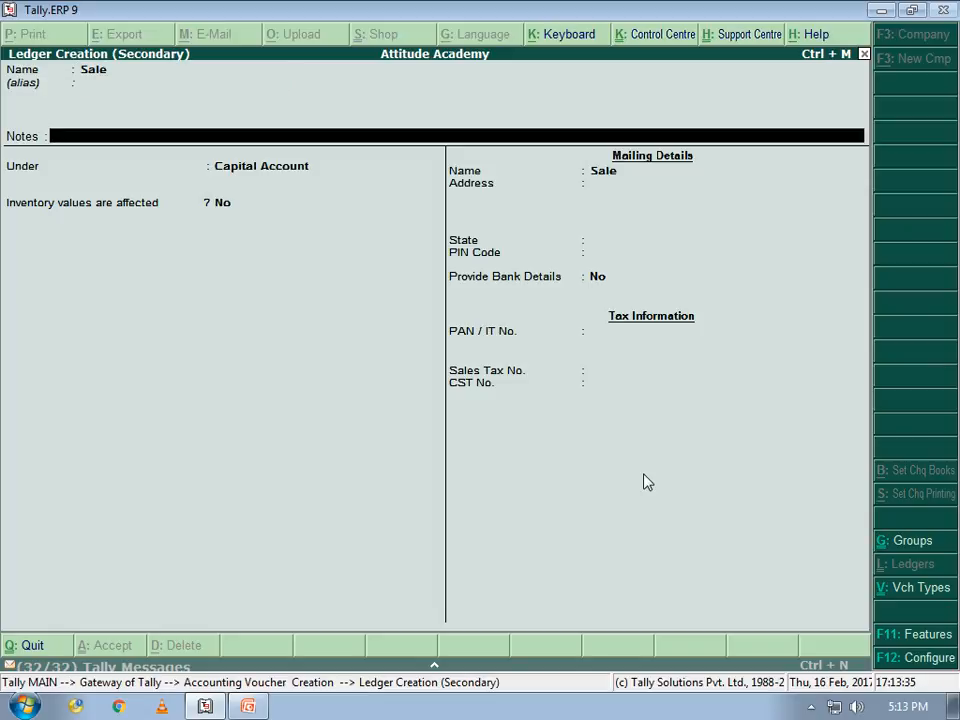
pyautogui.press('Return')
pyautogui.write('Sa')
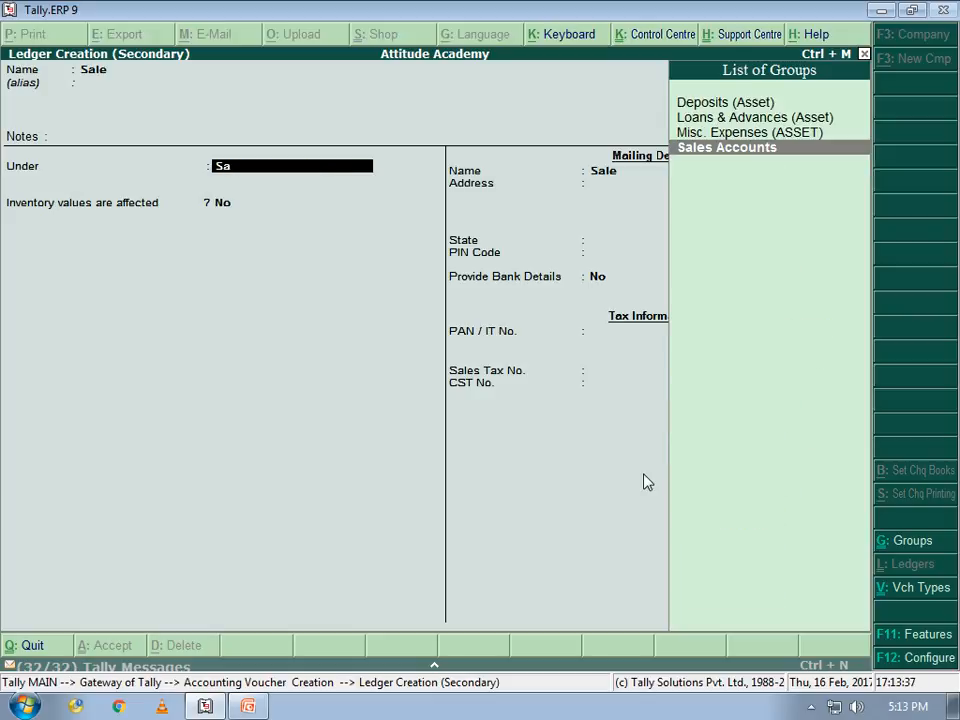
pyautogui.press('Return')
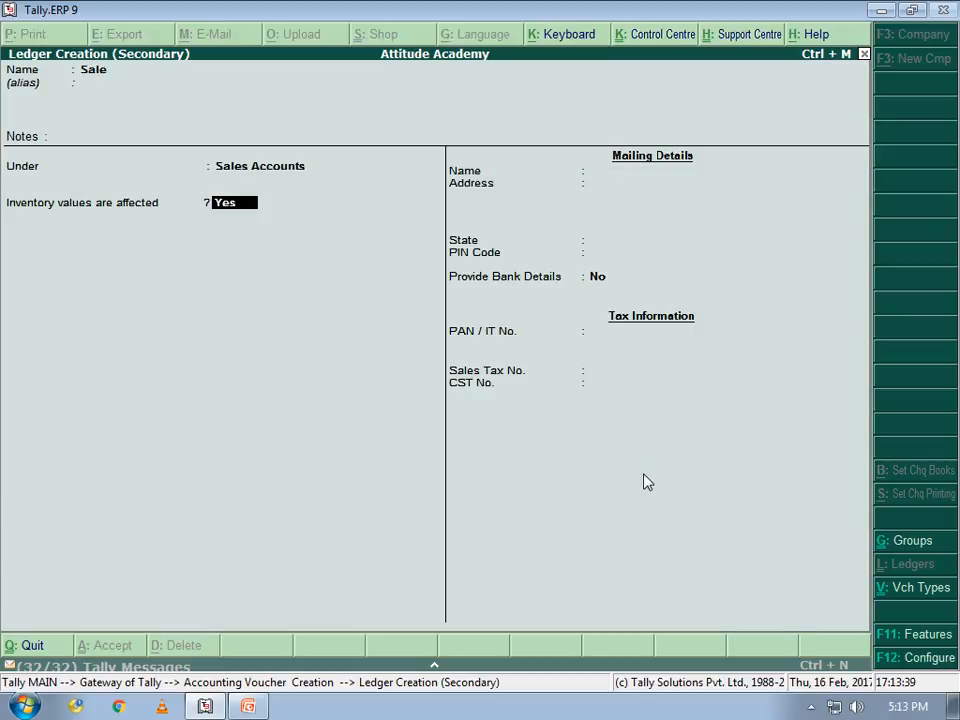
pyautogui.press('Return')
pyautogui.press('Return')
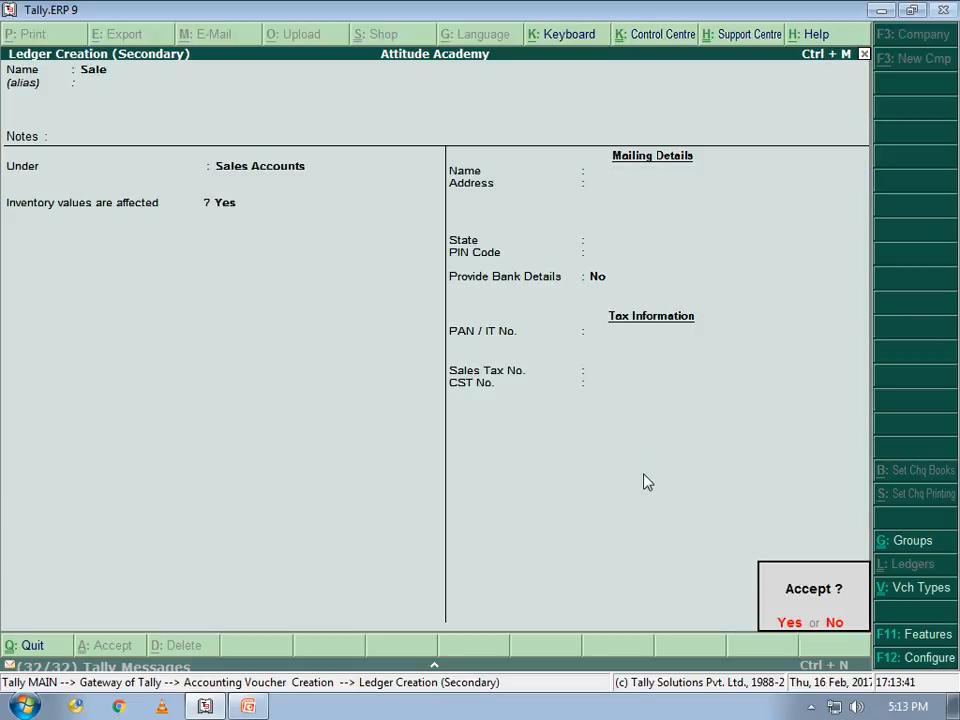
pyautogui.press('Return')
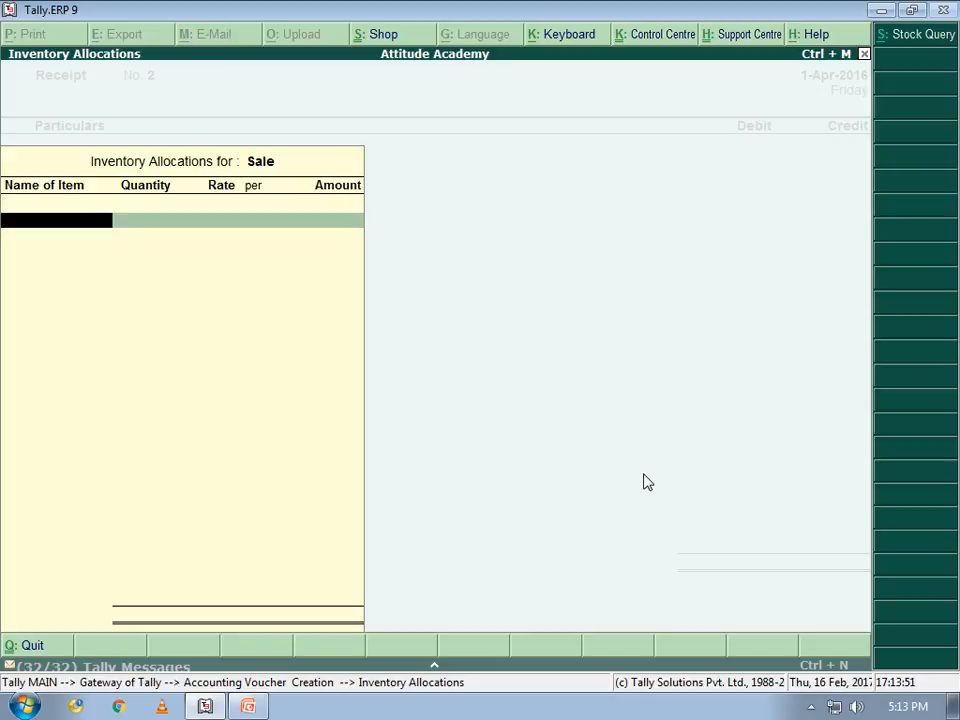
pyautogui.press('Return')
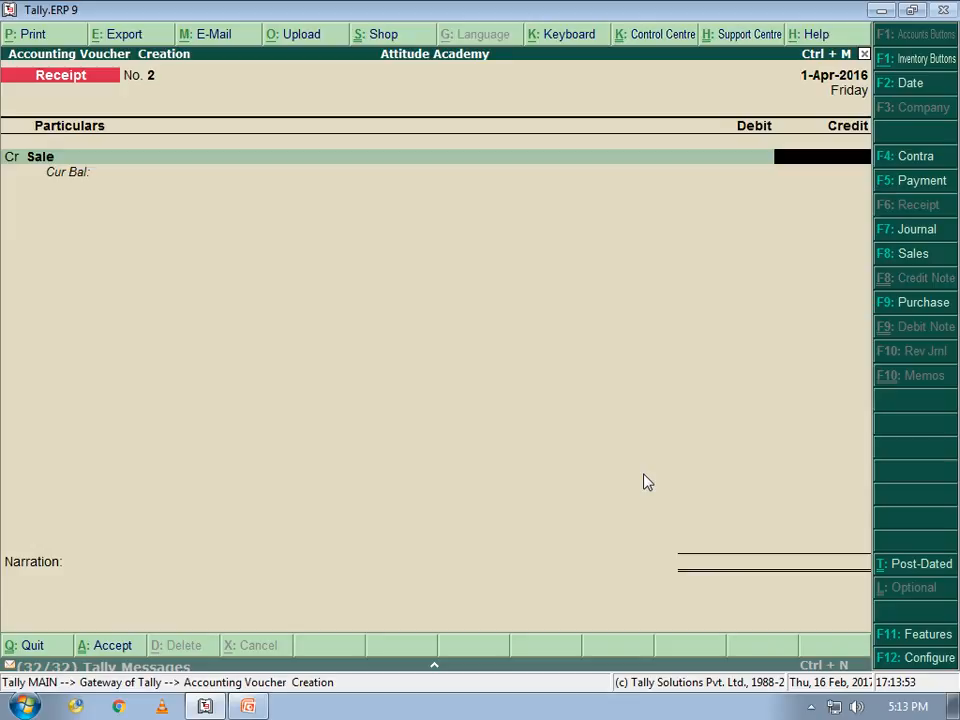
# Record 2,500 credited to Sale and debited to Cash, save receipt No. 2, and return to the slide
pyautogui.write('2500')
pyautogui.press('Return')
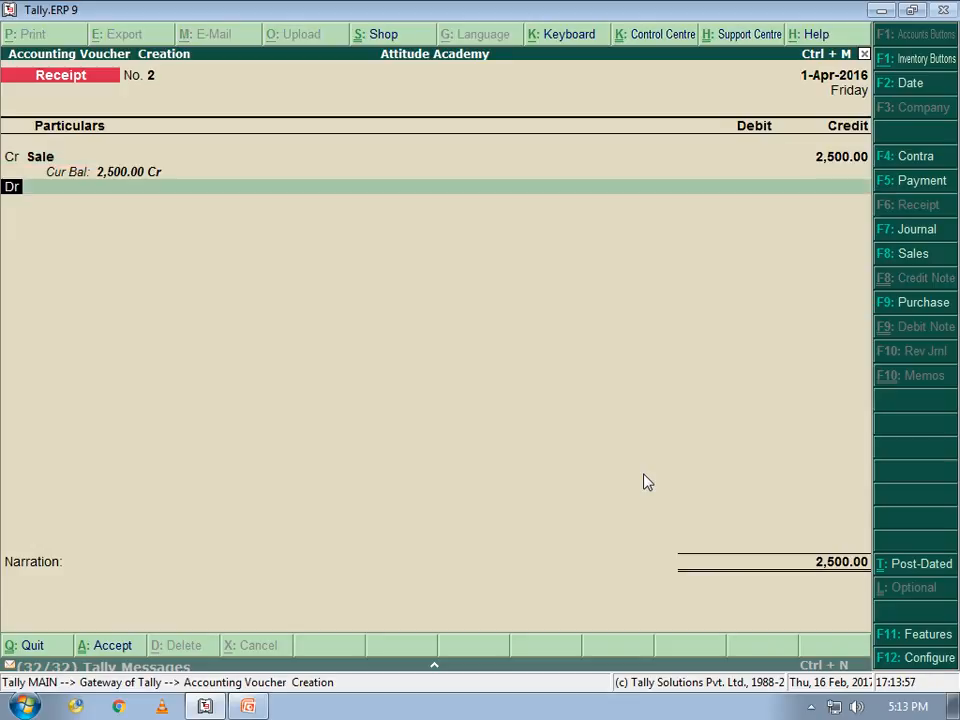
pyautogui.press('Return')
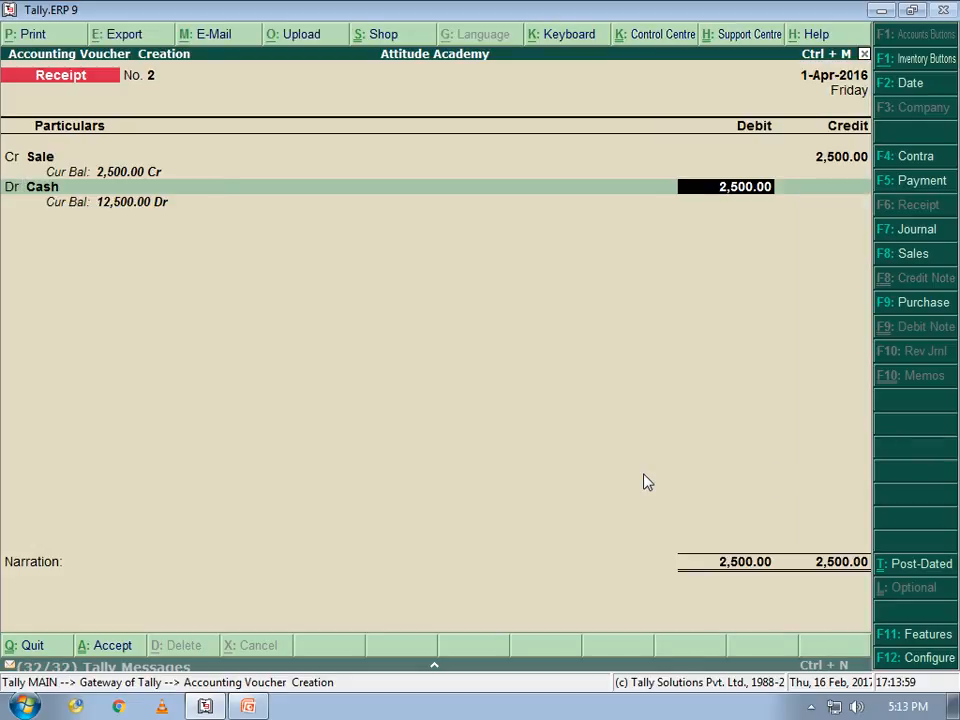
pyautogui.press('Return')
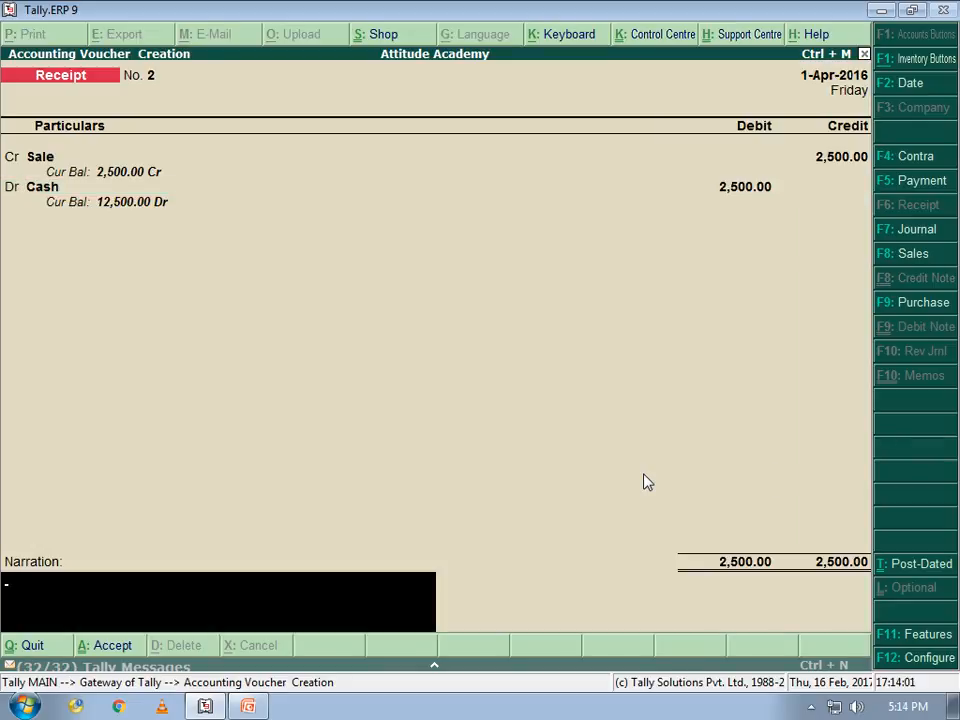
pyautogui.press('Return')
pyautogui.press('Return')
pyautogui.hotkey('alt', 'Tab')
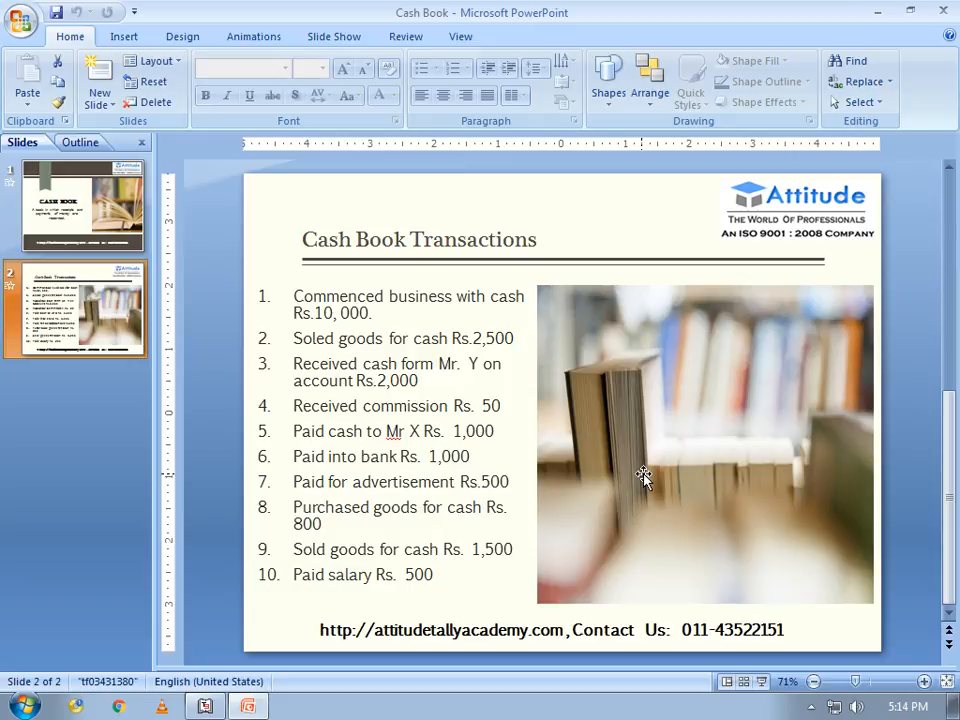
# After rereading the transaction slide, return to Tally's blank receipt voucher No. 3
pyautogui.hotkey('alt', 'Tab')
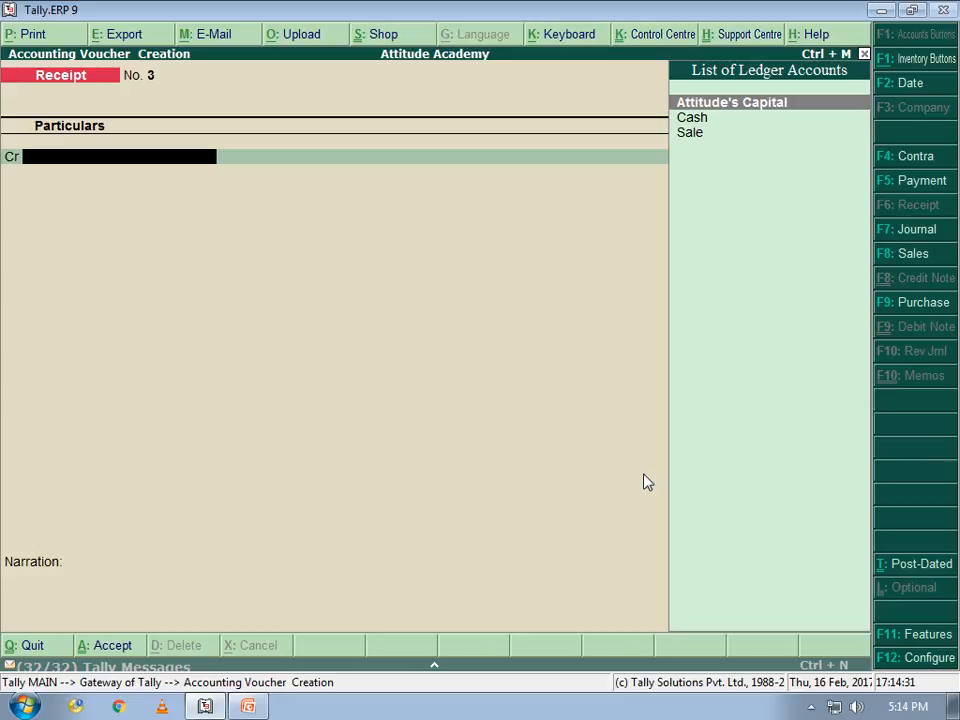
# Create ledger 'Mr. Y' under Sundry Debtors, bill-by-bill off, State Not Applicable
pyautogui.hotkey('alt', 'c')
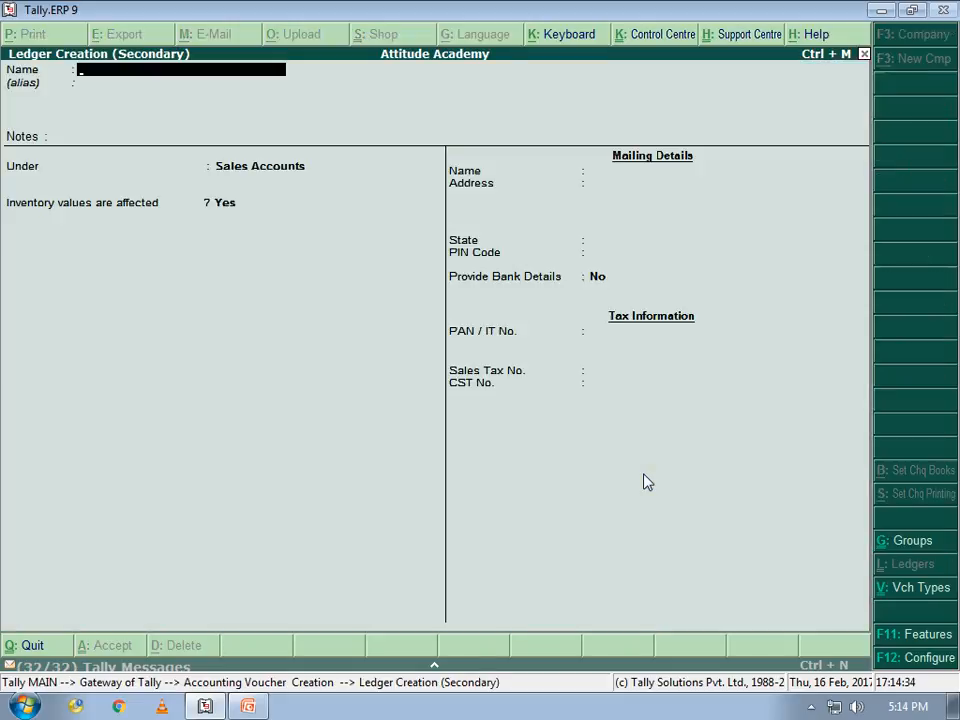
pyautogui.write('Mr.')
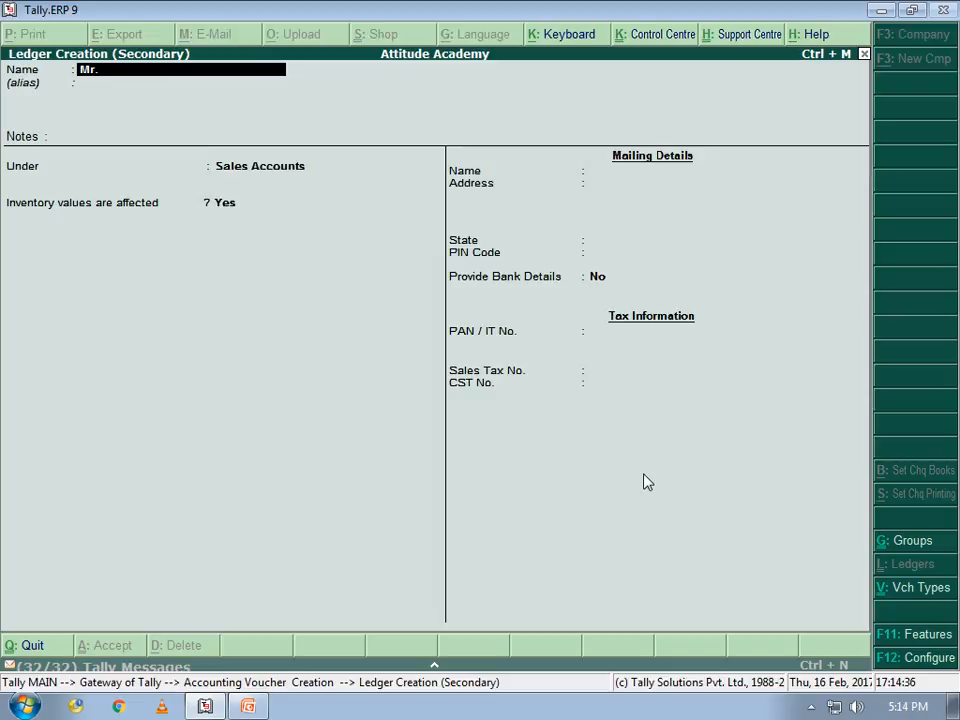
pyautogui.write(' Y')
pyautogui.press('Return')
pyautogui.press('Return')
pyautogui.press('Return')
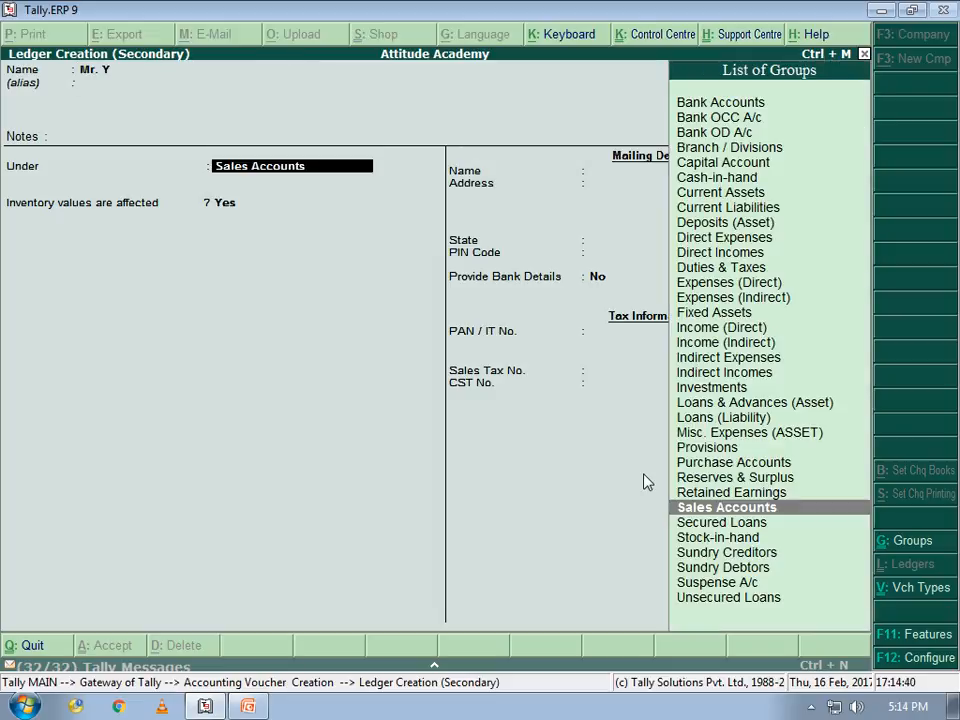
pyautogui.write('S')
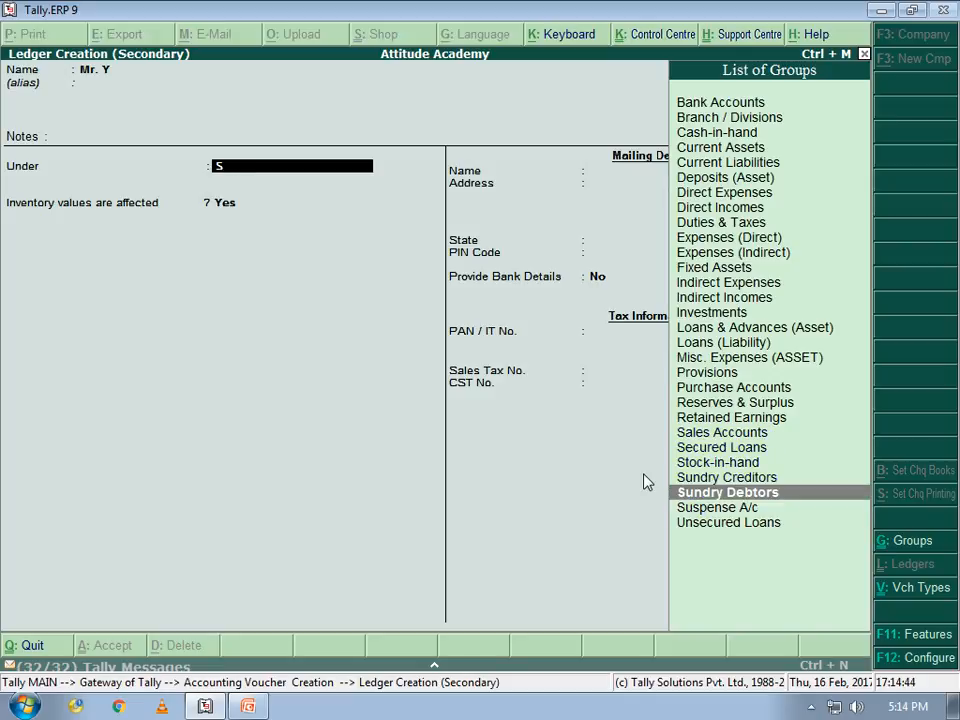
pyautogui.press('Return')
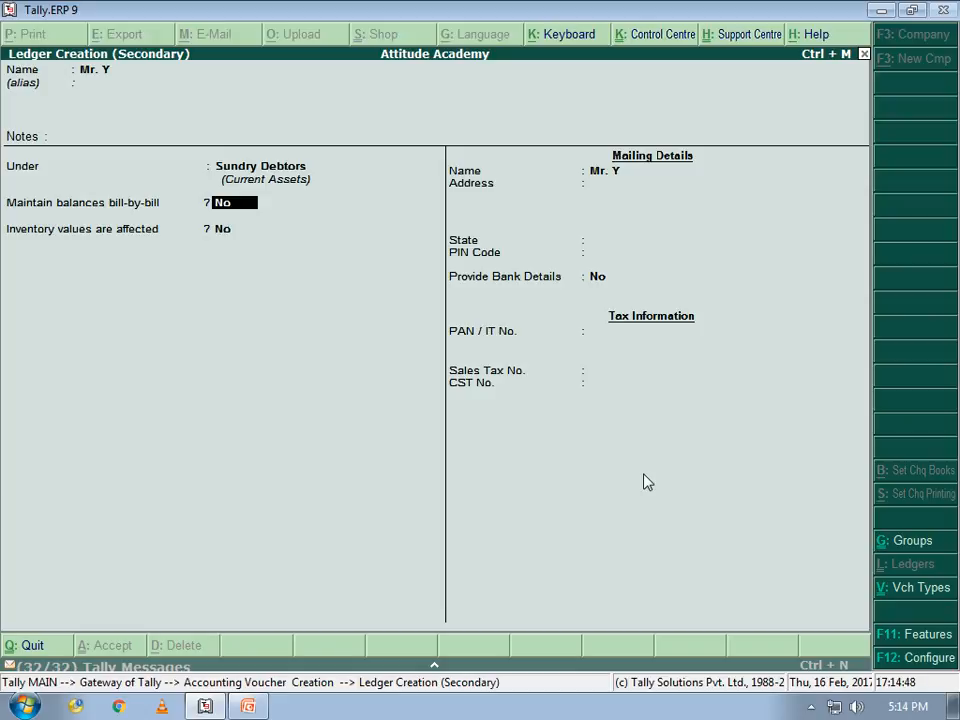
pyautogui.press('Return')
pyautogui.press('Return')
pyautogui.press('Return')
pyautogui.press('Return')
pyautogui.press('Return')
pyautogui.press('Return')
pyautogui.press('Return')
pyautogui.press('Return')
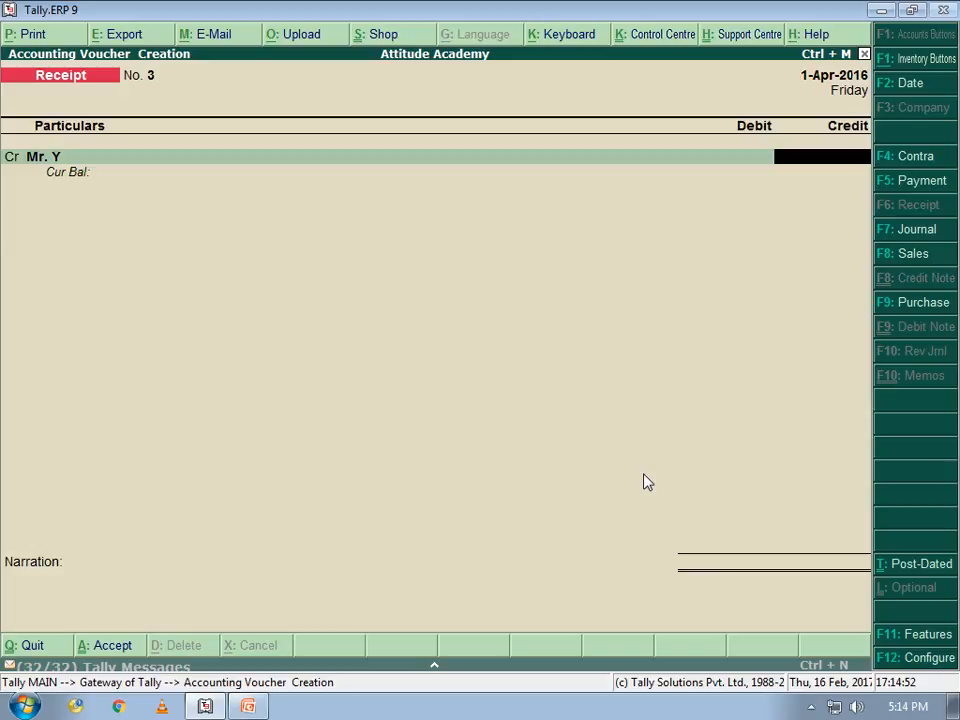
# Credit Mr. Y and debit Cash for 2,000, saving receipt voucher No. 3 without narration
pyautogui.hotkey('alt', 'Tab')
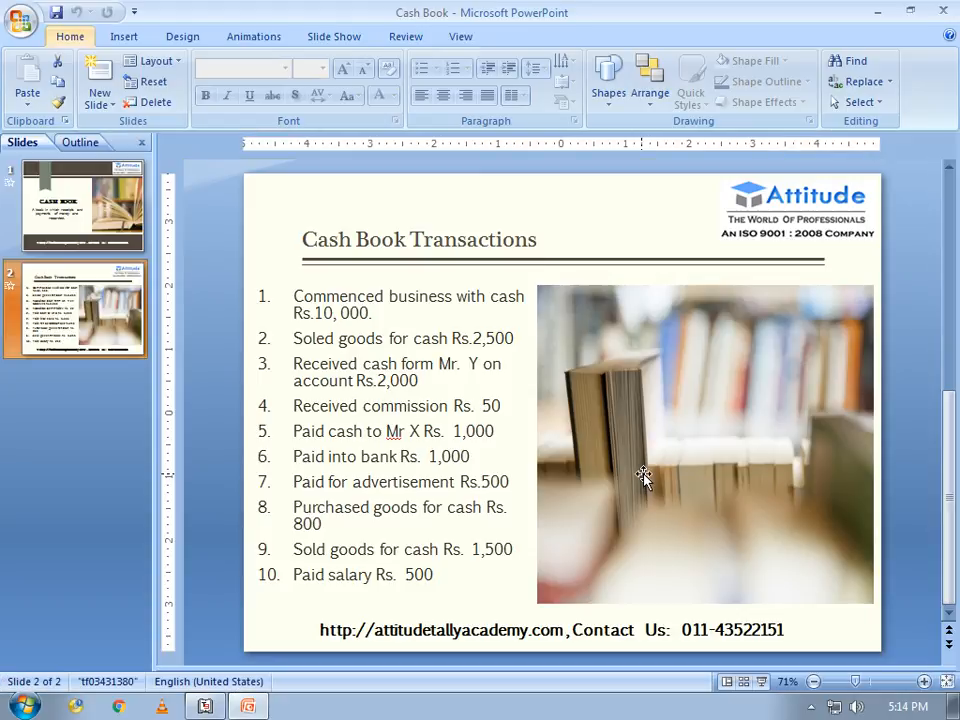
pyautogui.hotkey('alt', 'Tab')
pyautogui.write('2000')
pyautogui.press('Return')
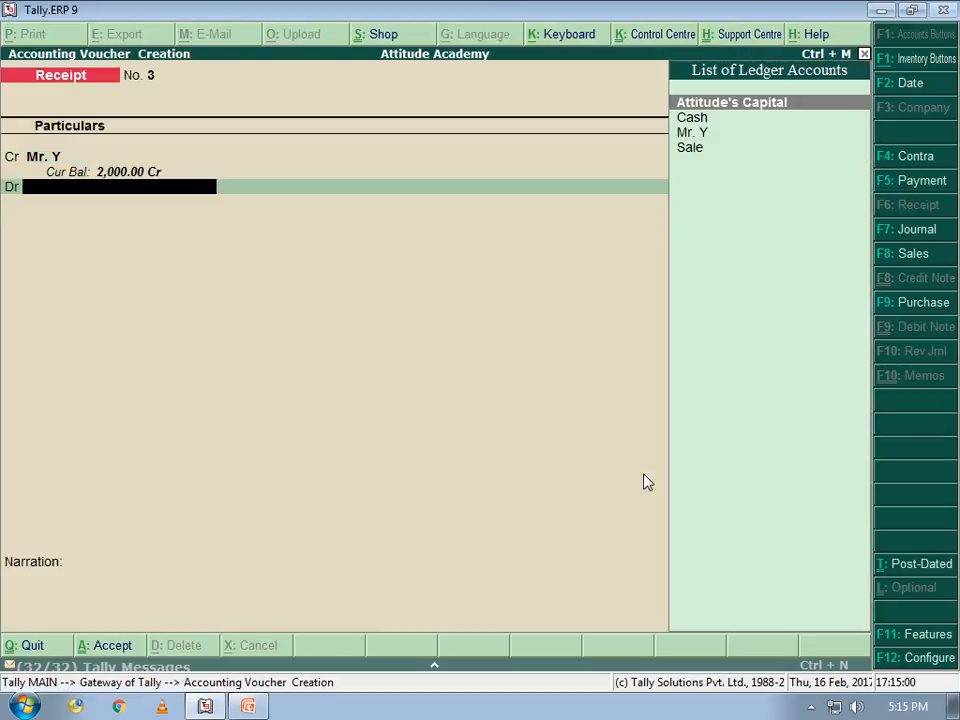
pyautogui.press('Down')
pyautogui.press('Return')
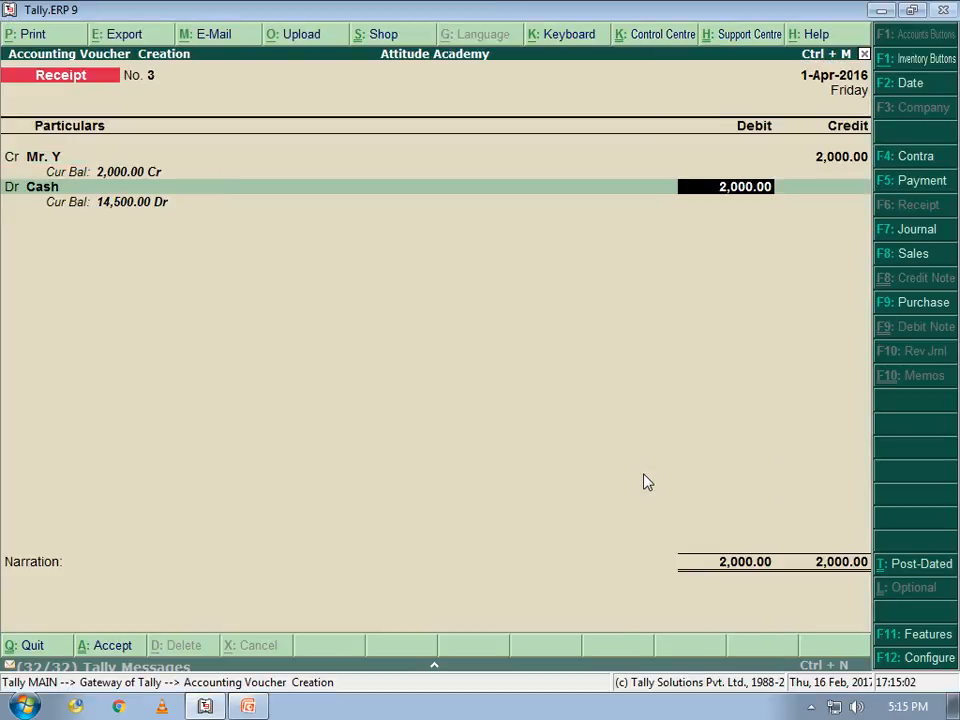
pyautogui.press('Return')
pyautogui.press('Return')
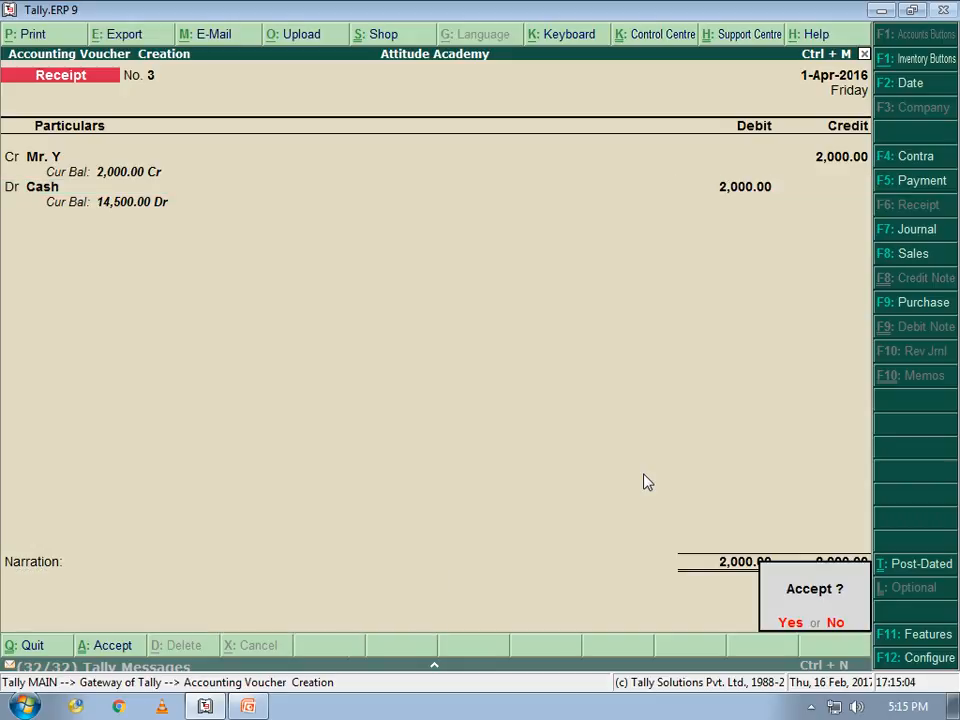
pyautogui.press('Return')
pyautogui.hotkey('alt', 'Tab')
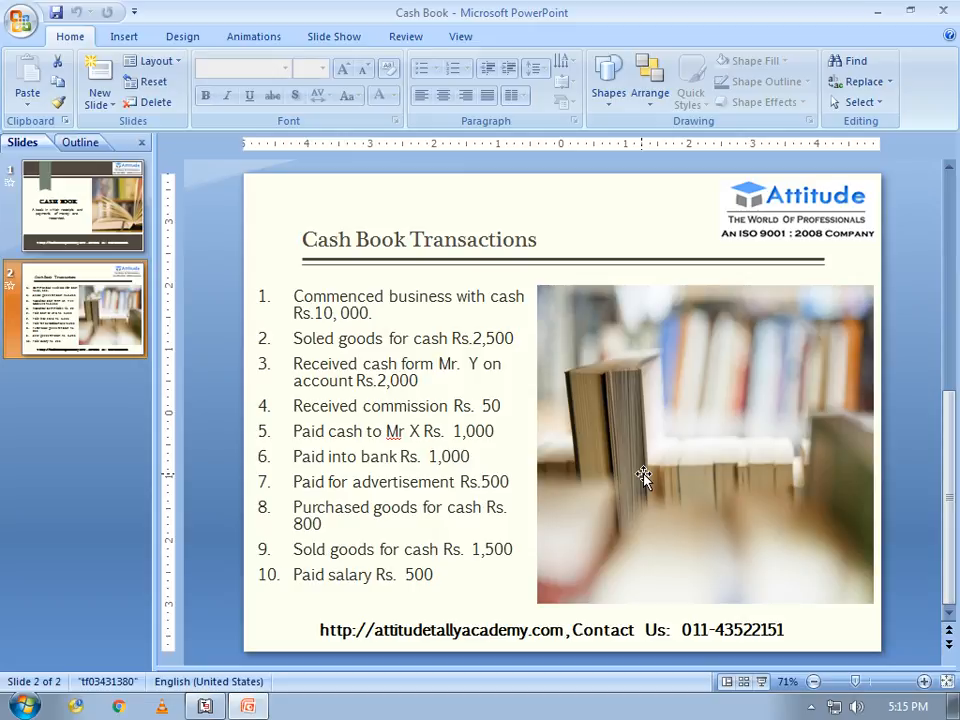
# After checking the Cash Book Transactions slide, return to Tally's blank receipt voucher No. 4
pyautogui.hotkey('alt', 'Tab')
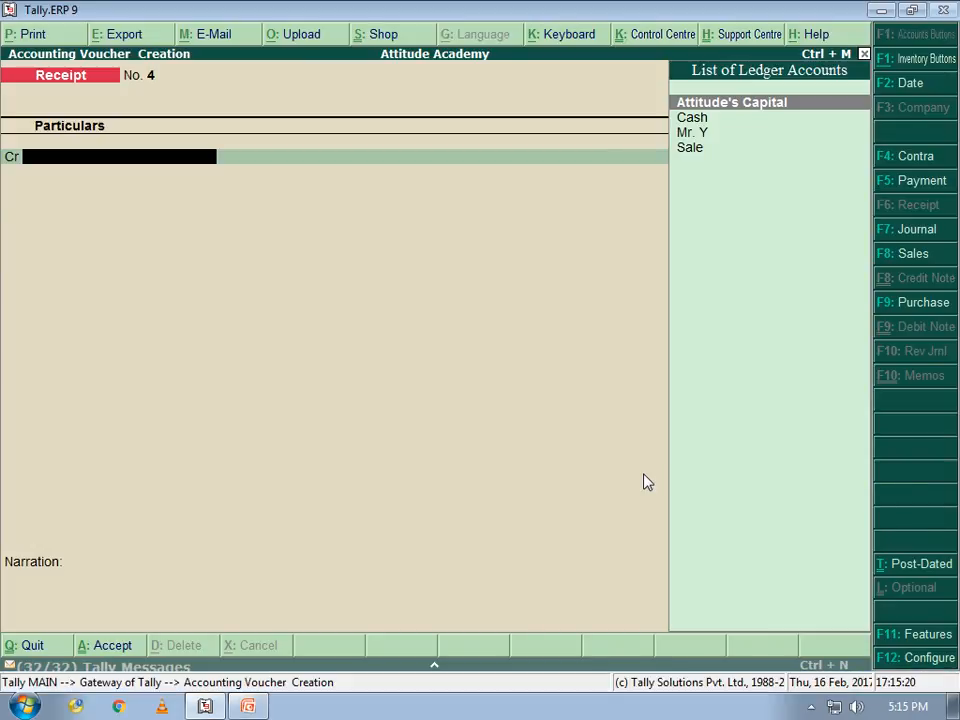
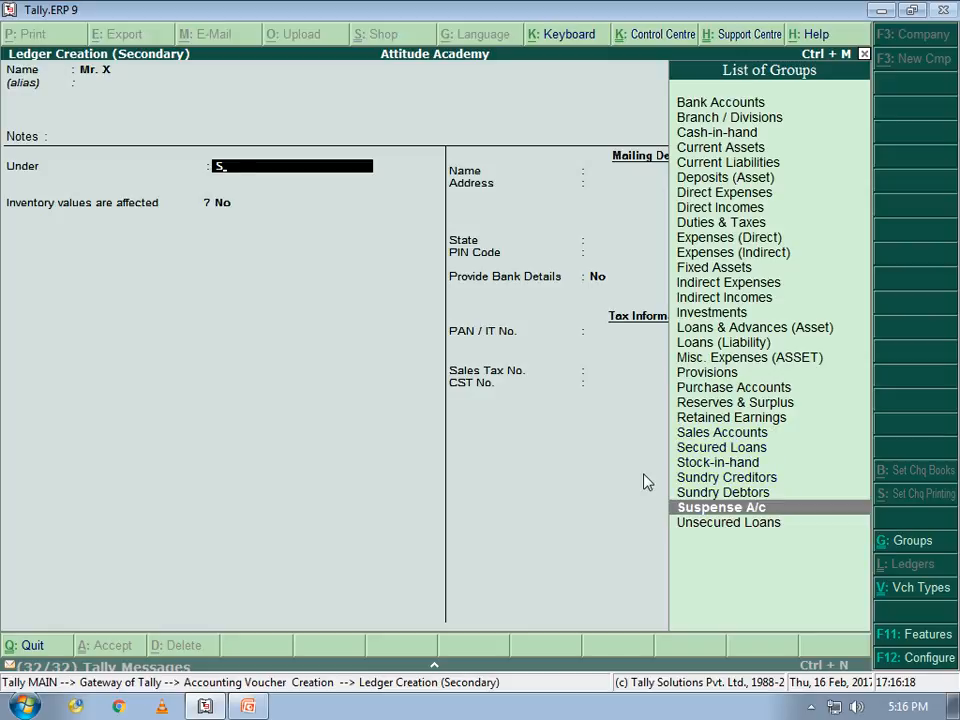
pyautogui.press('Up')
pyautogui.press('Up')
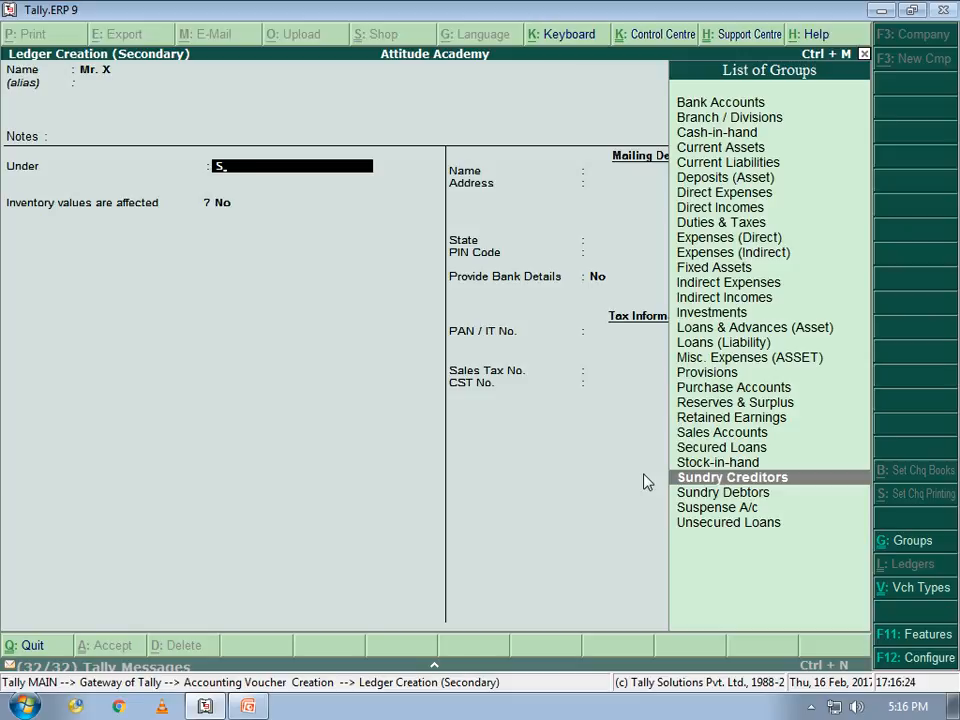
# Place ledger Mr. X under Sundry Creditors with bill-by-bill off and save it
pyautogui.press('Return')
pyautogui.press('Return')
pyautogui.press('BackSpace')
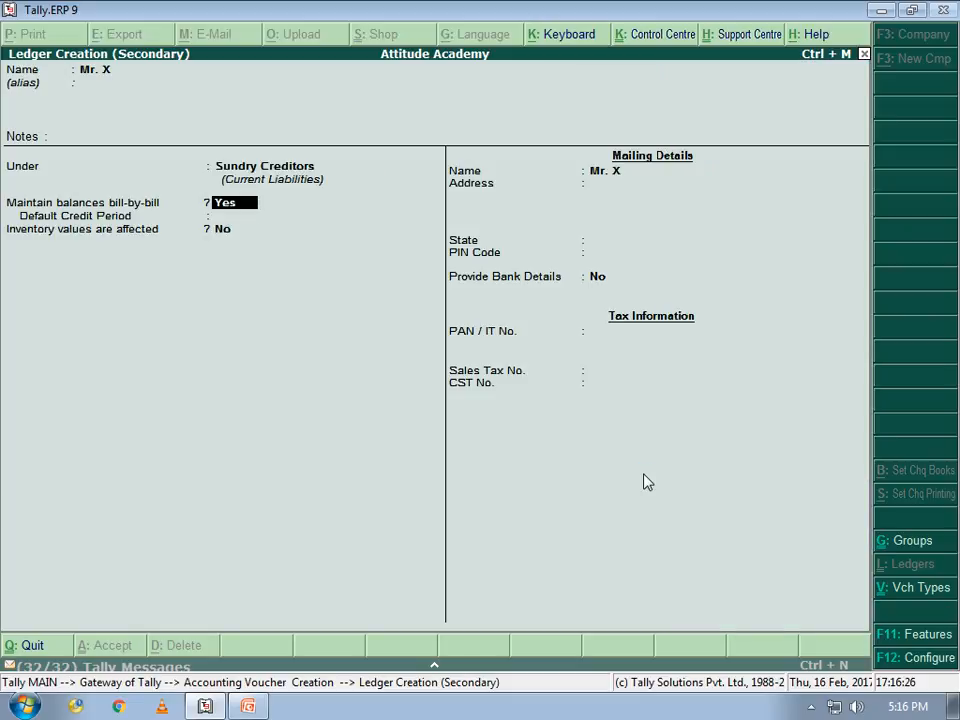
pyautogui.write('n')
pyautogui.press('Return')
pyautogui.press('Return')
pyautogui.press('Return')
pyautogui.press('Return')
pyautogui.press('Return')
pyautogui.press('Return')
pyautogui.press('Return')
pyautogui.press('Return')
pyautogui.press('Return')
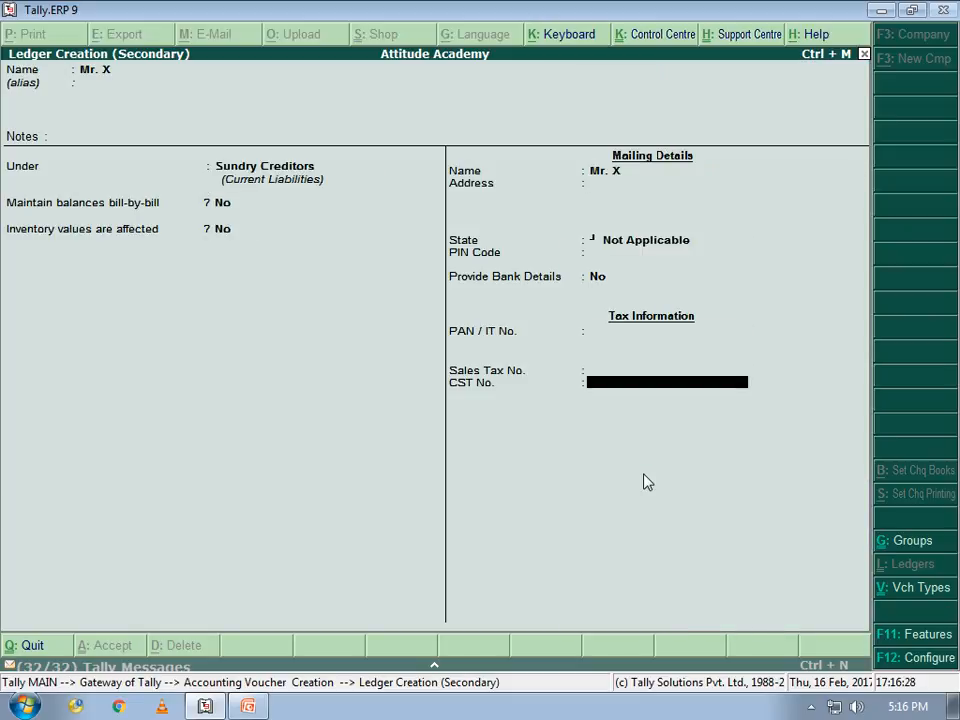
pyautogui.press('Return')
# Debit Mr. X and credit Cash for 1,000, saving payment voucher No. 1
pyautogui.hotkey('alt', 'Tab')
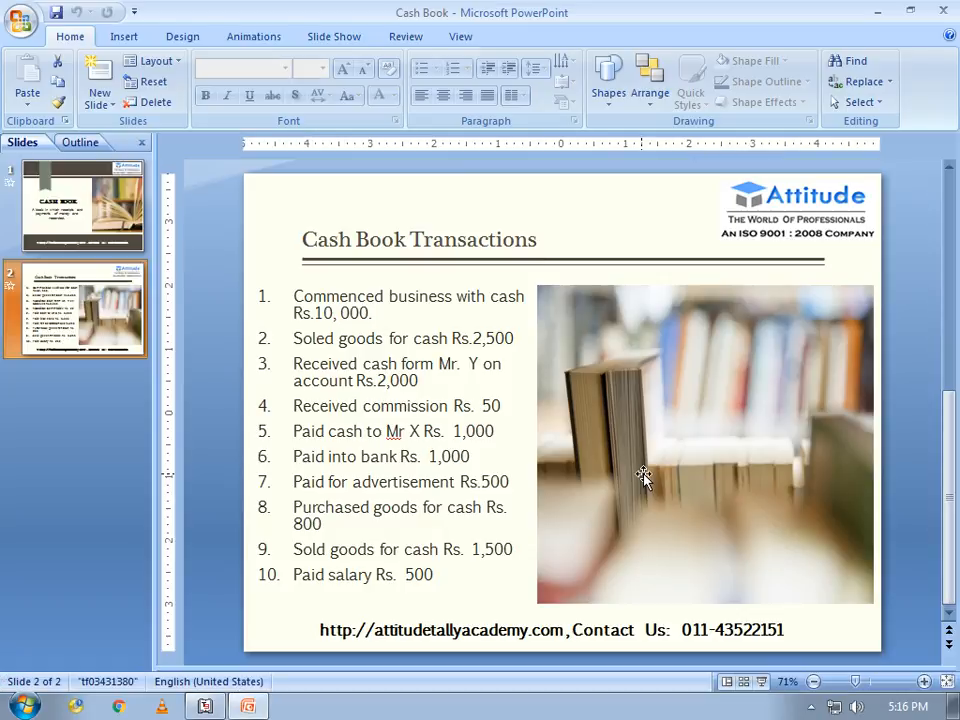
pyautogui.hotkey('alt', 'Tab')
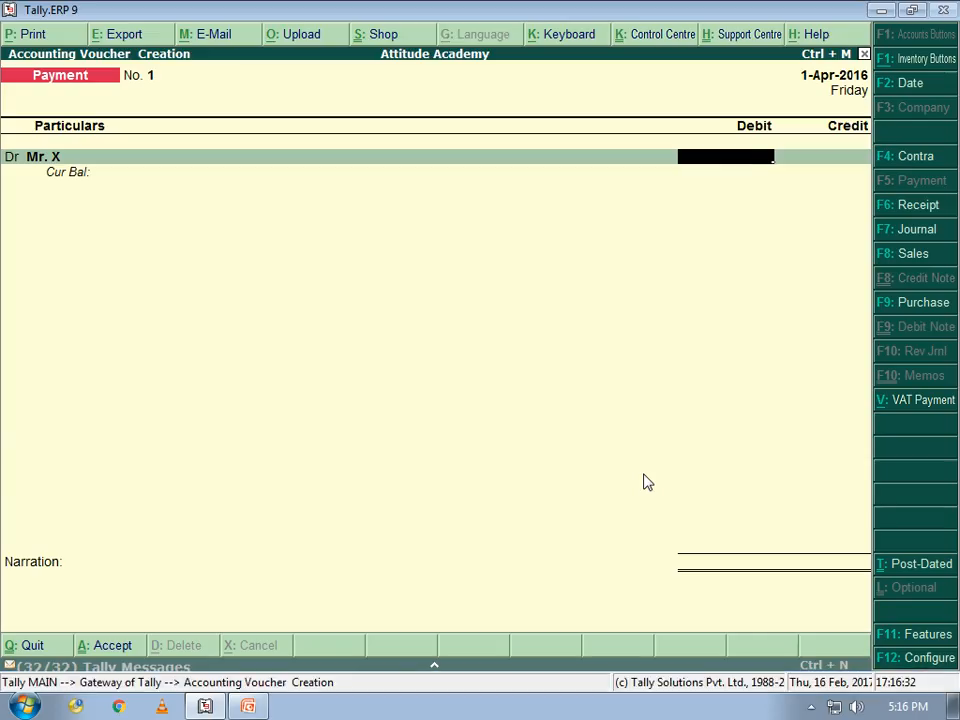
pyautogui.write('1000')
pyautogui.press('Return')
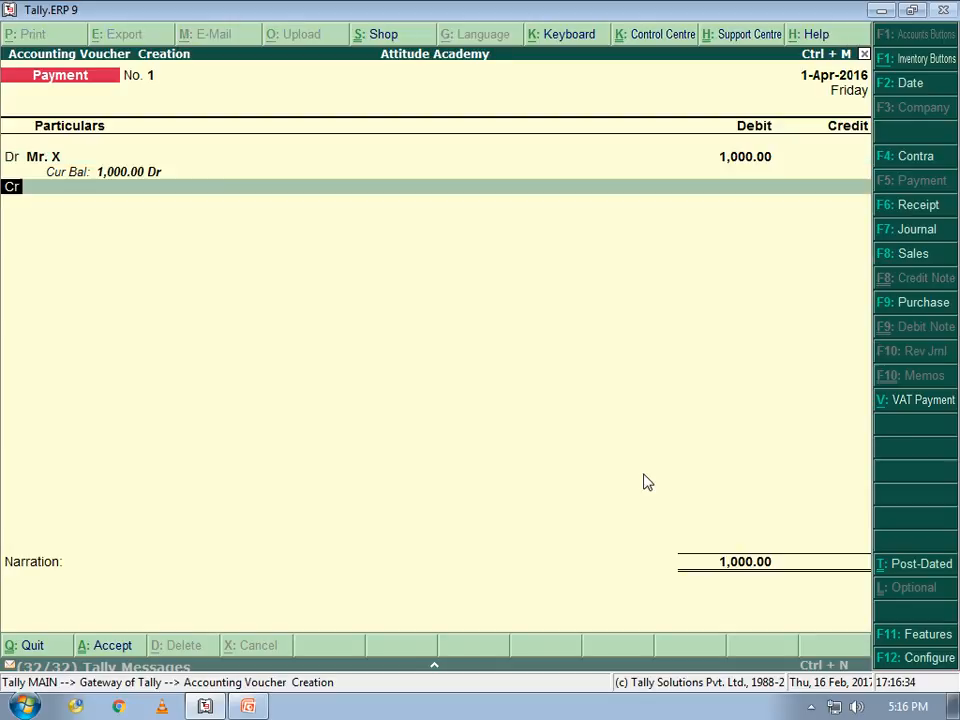
pyautogui.press('Down')
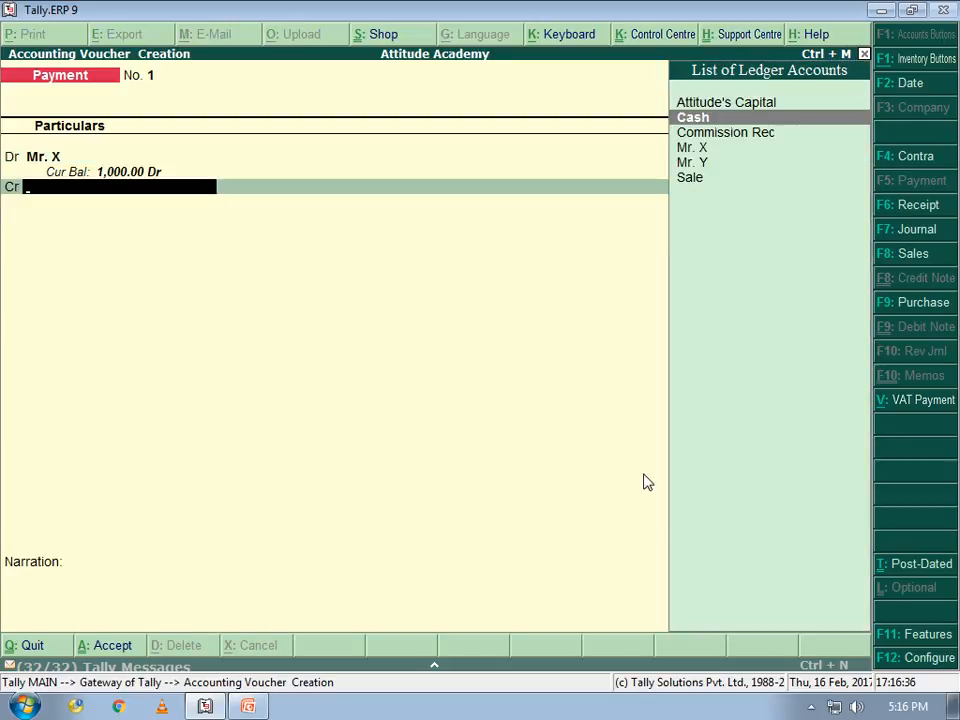
pyautogui.press('Return')
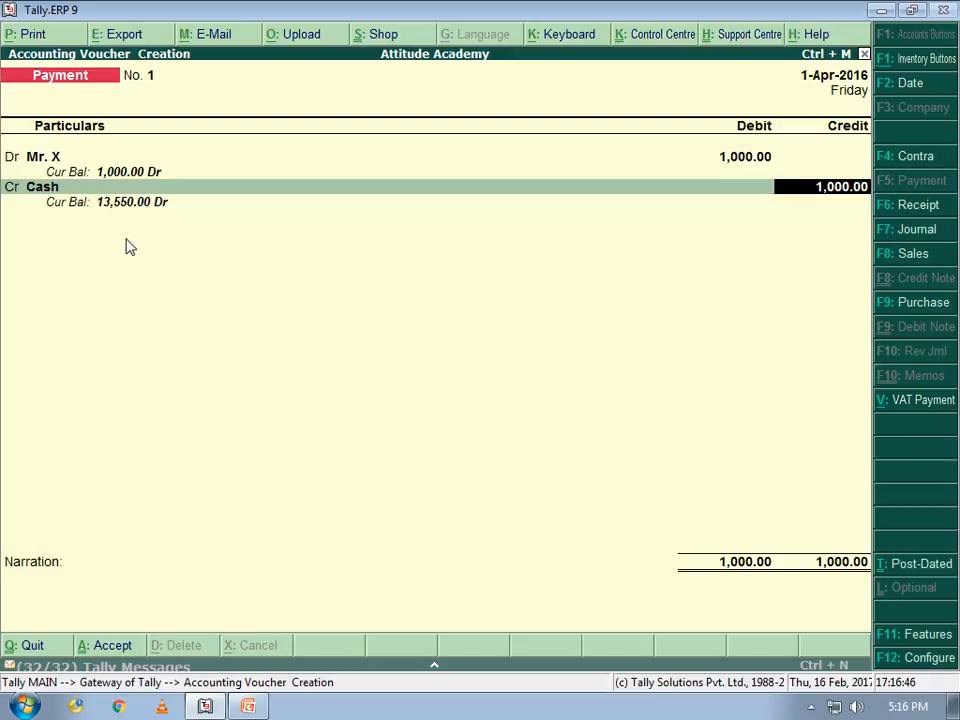
pyautogui.press('Return')
pyautogui.press('Return')
pyautogui.press('Return')
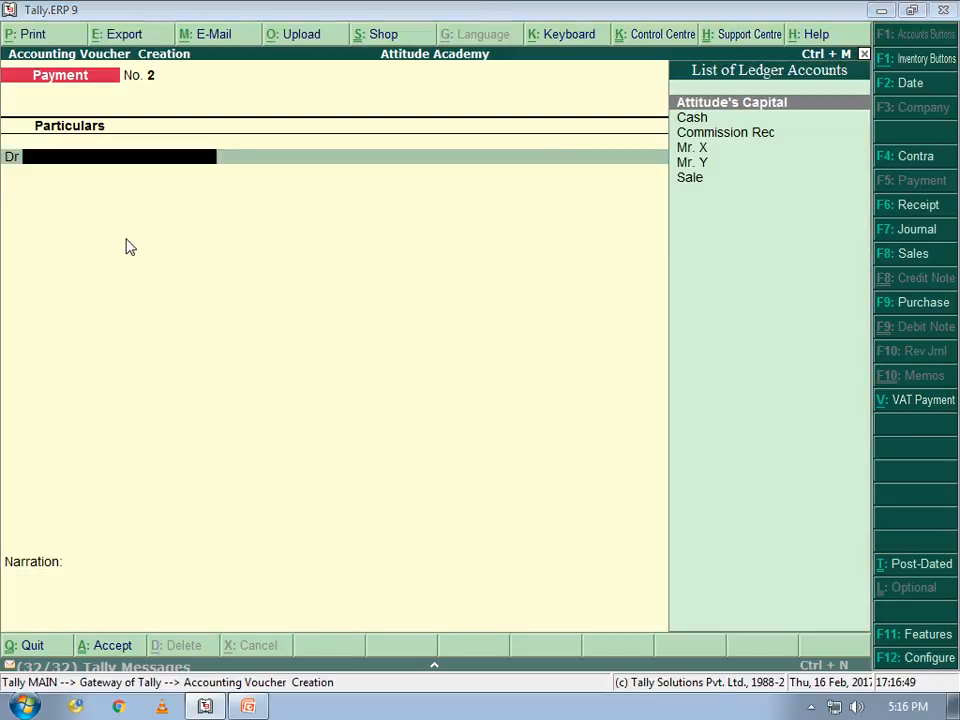
pyautogui.hotkey('alt', 'Tab')
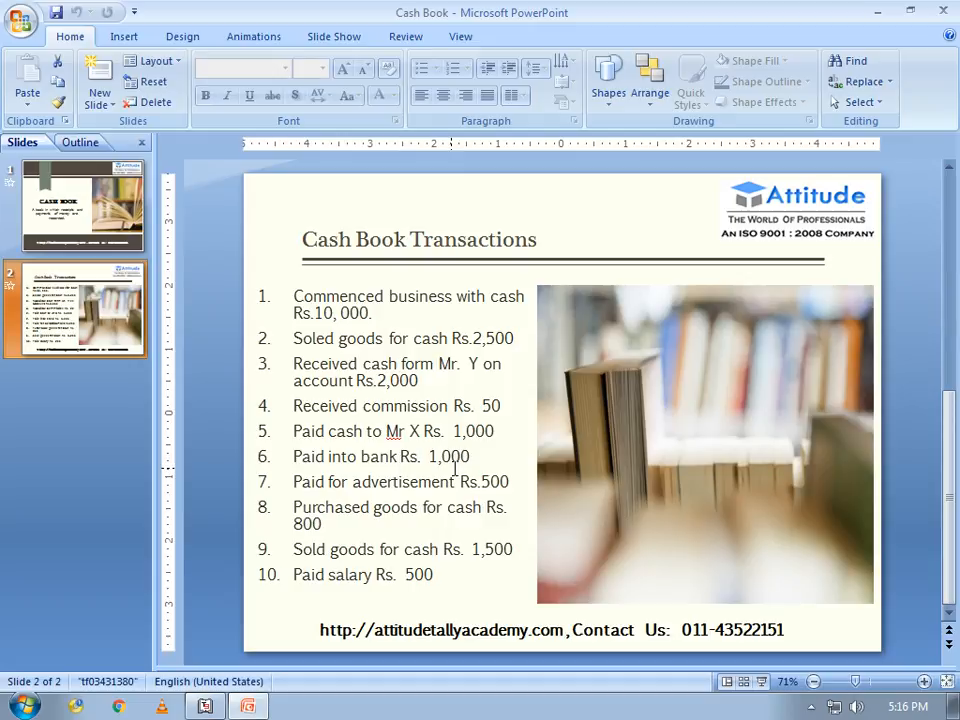
# Start a Contra voucher crediting Cash for 1,000
pyautogui.hotkey('alt', 'Tab')
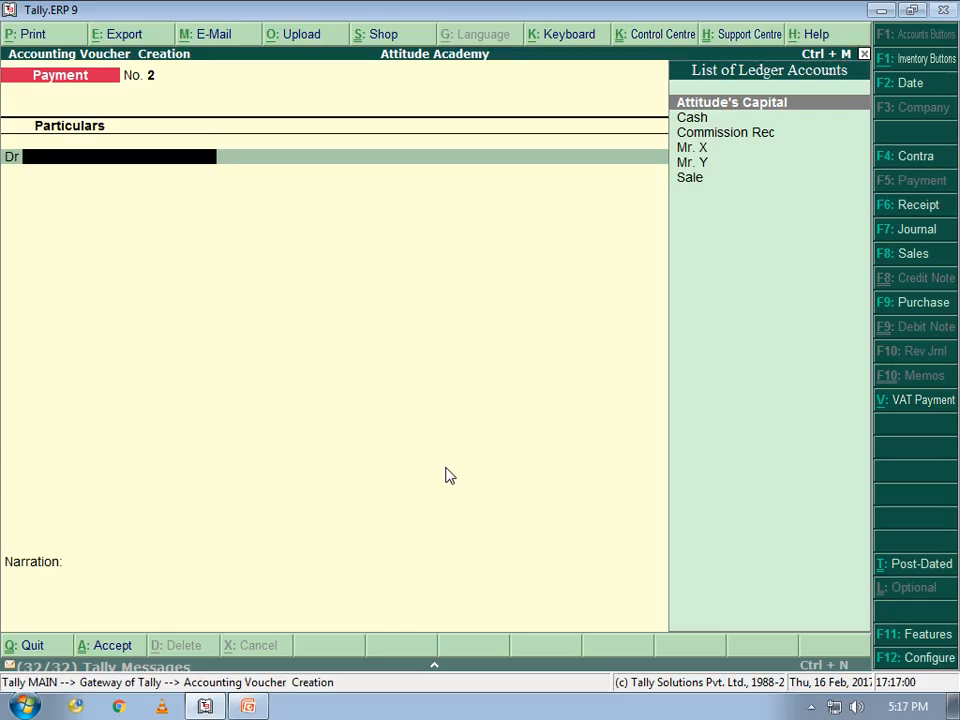
pyautogui.press('F4')
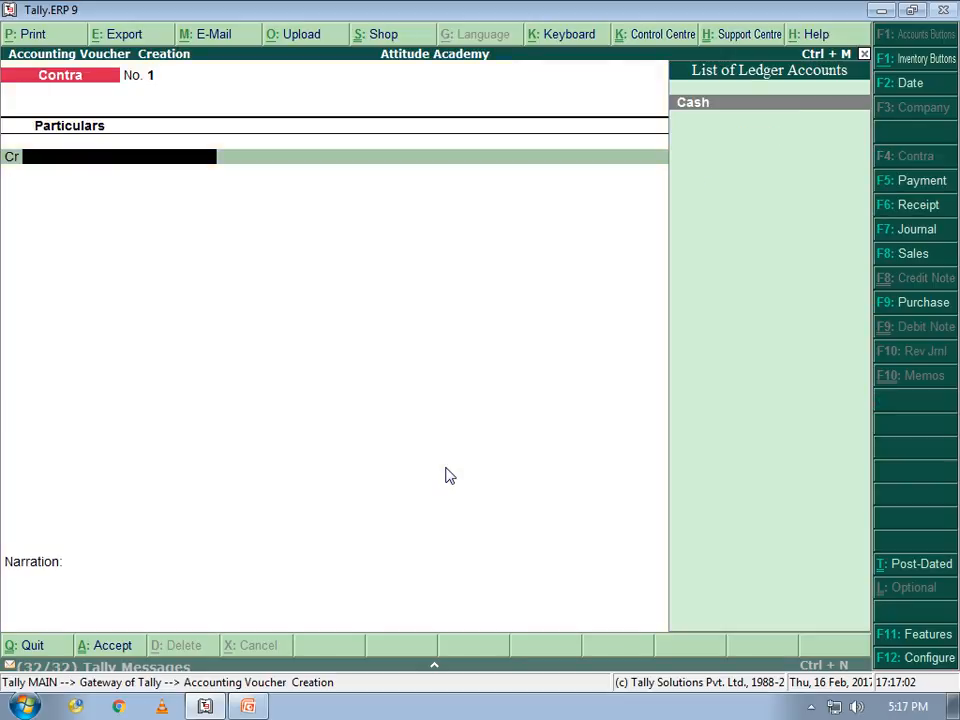
pyautogui.press('Return')
pyautogui.hotkey('alt', 'Tab')
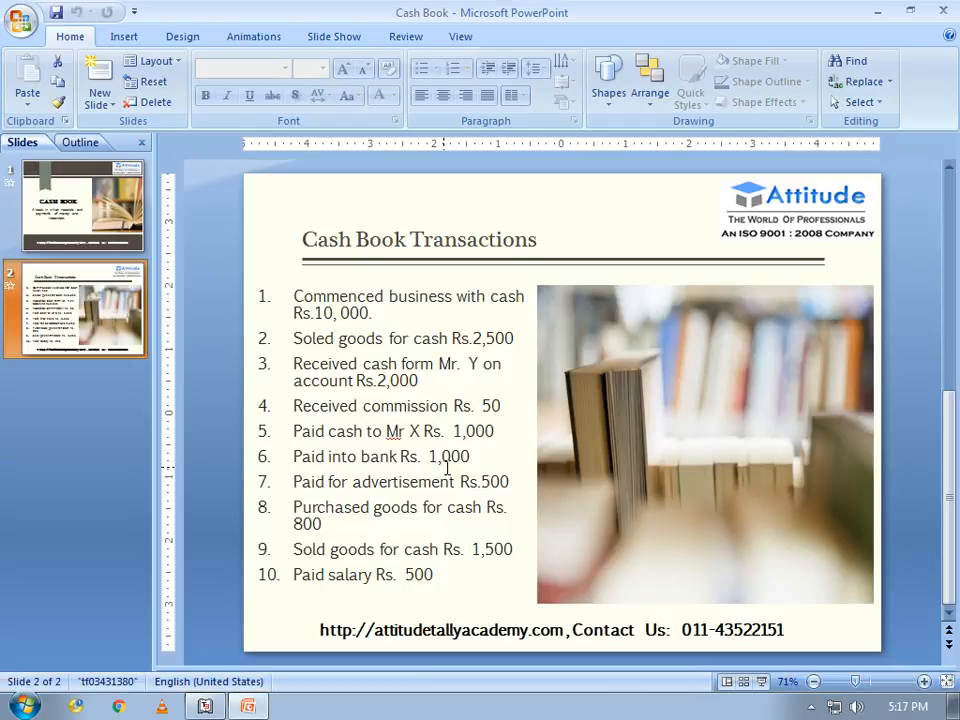
pyautogui.hotkey('alt', 'Tab')
pyautogui.write('1000')
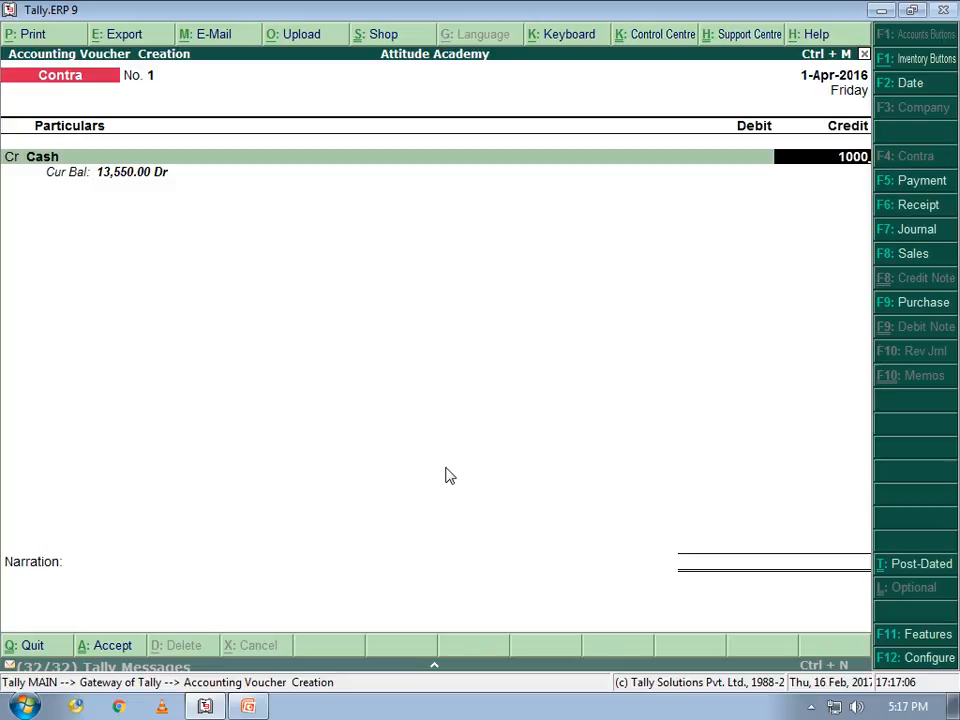
pyautogui.press('Return')
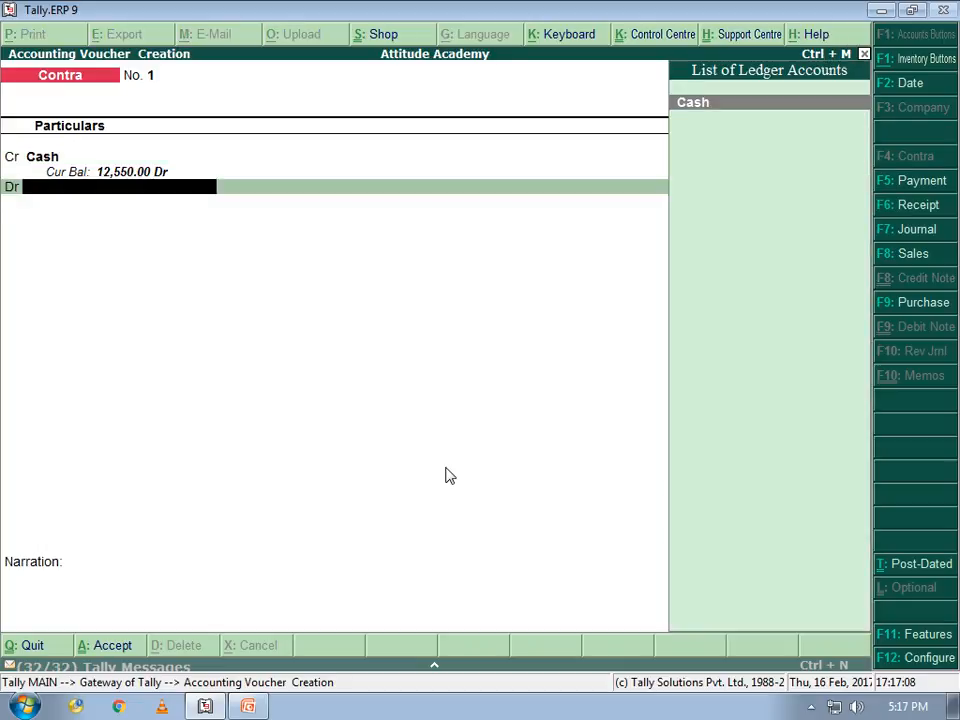
# Create the Icici Bank ledger under Bank Accounts for the debit side
pyautogui.hotkey('alt', 'c')
pyautogui.write('lcci')
pyautogui.press('BackSpace')
pyautogui.press('BackSpace')
pyautogui.write('ici Bank')
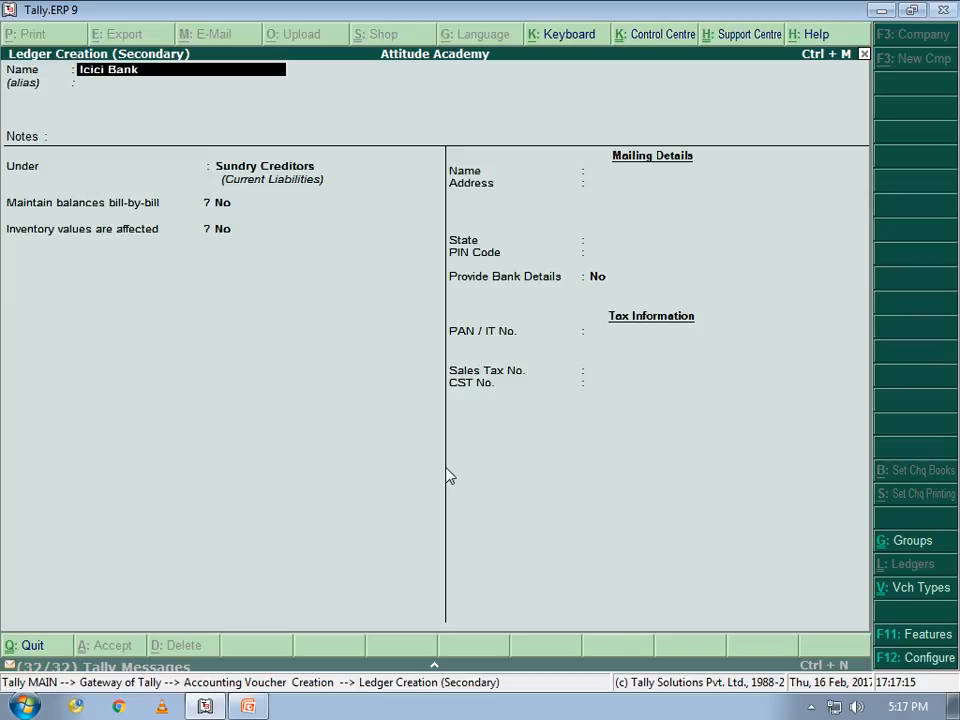
pyautogui.press('Return')
pyautogui.press('Return')
pyautogui.press('Return')
pyautogui.write('B')
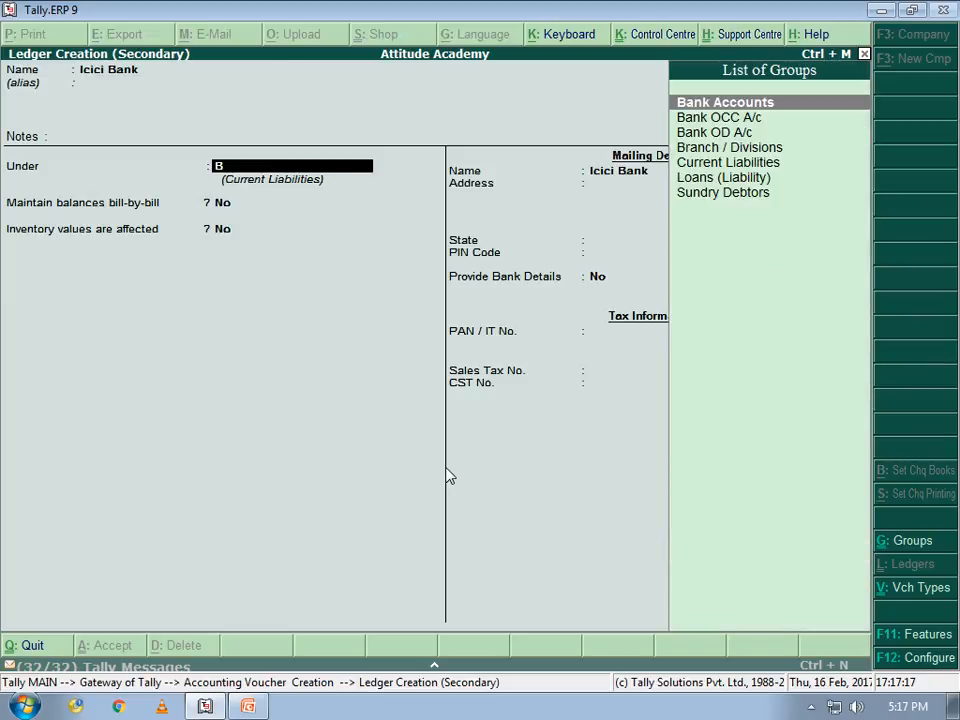
pyautogui.press('Return')
pyautogui.hotkey('ctrl', 'a')
# Debit Icici Bank 1,000 with bank allocation as ten 100 notes, and save Contra No. 1
pyautogui.press('Return')
pyautogui.press('Return')
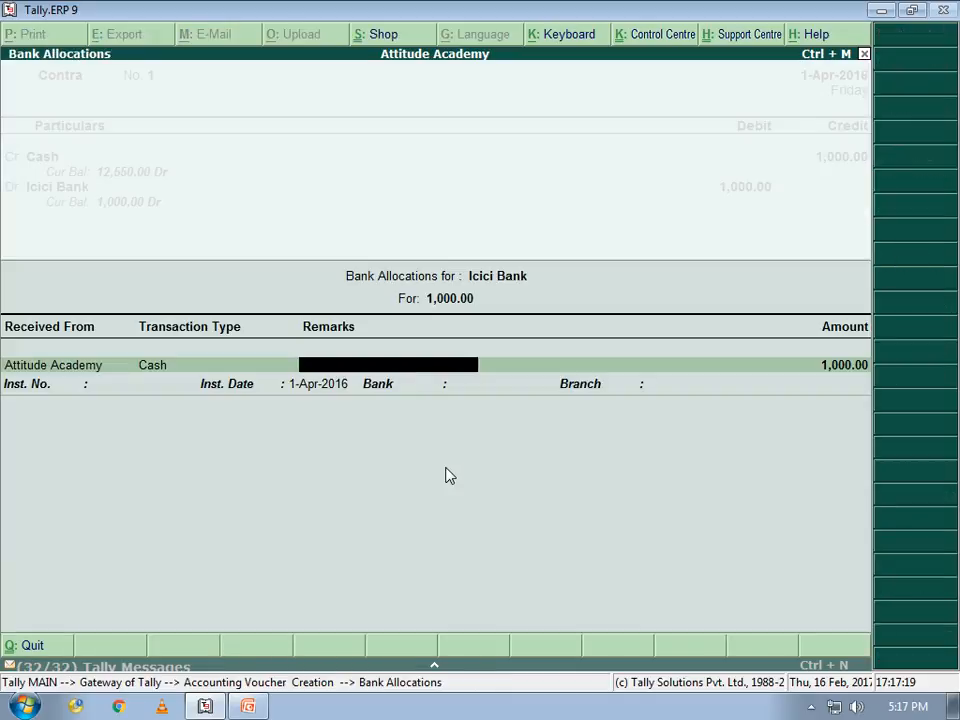
pyautogui.press('Return')
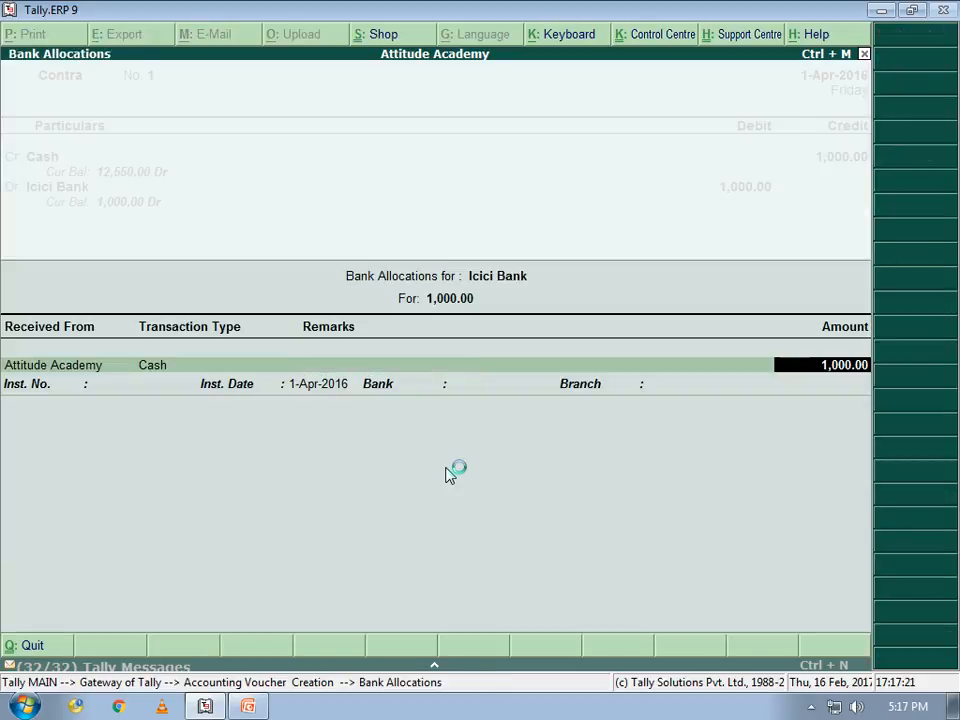
pyautogui.press('Return')
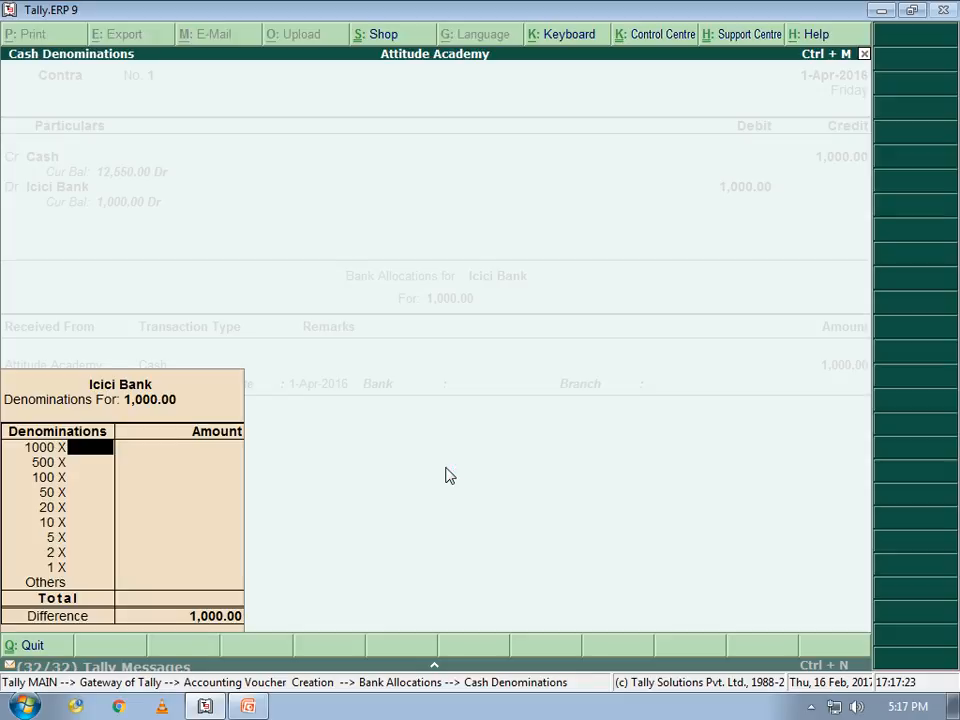
pyautogui.press('Return')
pyautogui.press('Return')
pyautogui.write('1')
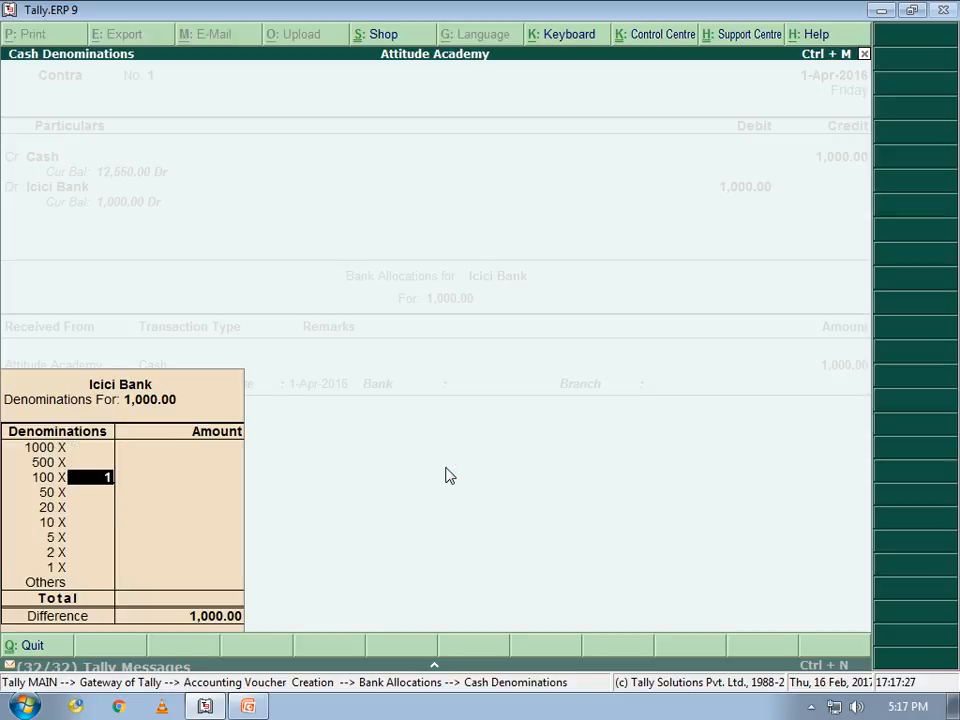
pyautogui.write('0')
pyautogui.press('Return')
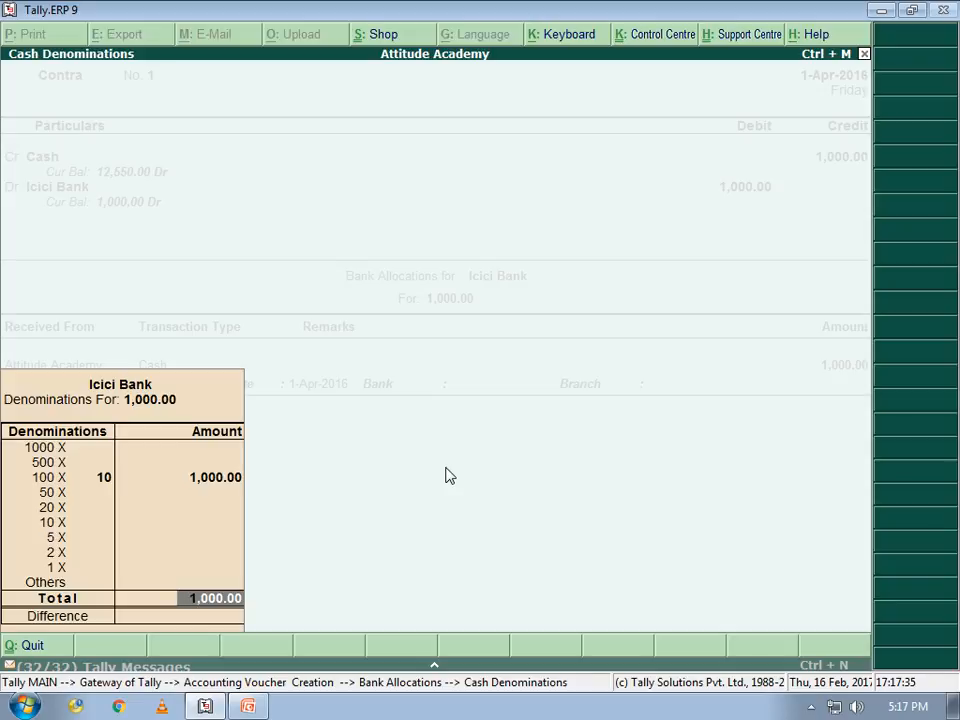
pyautogui.press('Return')
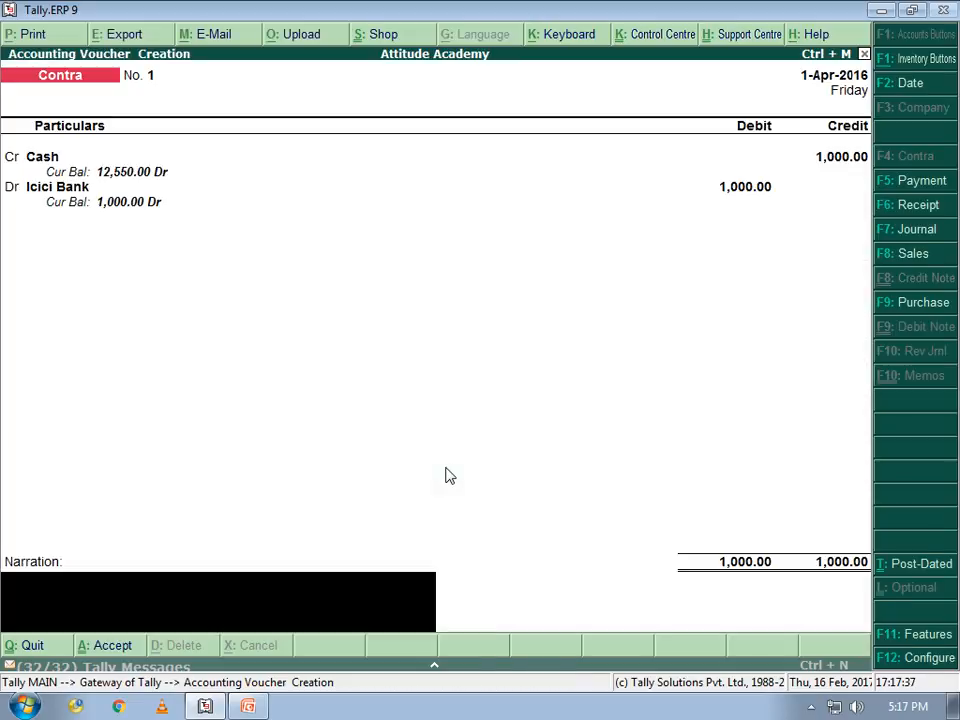
pyautogui.press('Return')
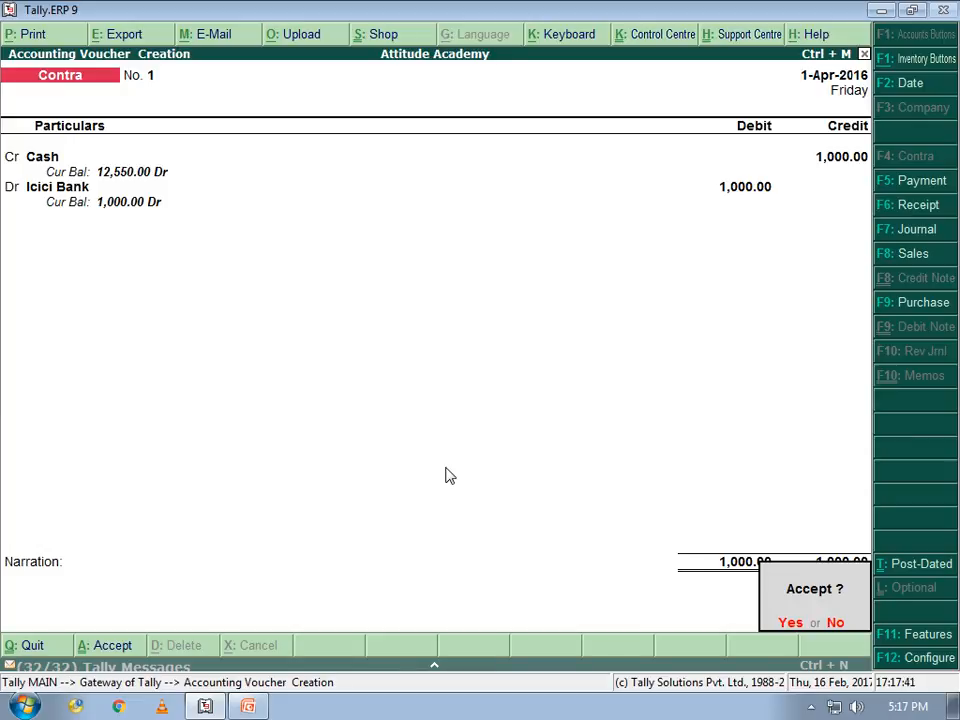
pyautogui.press('Return')
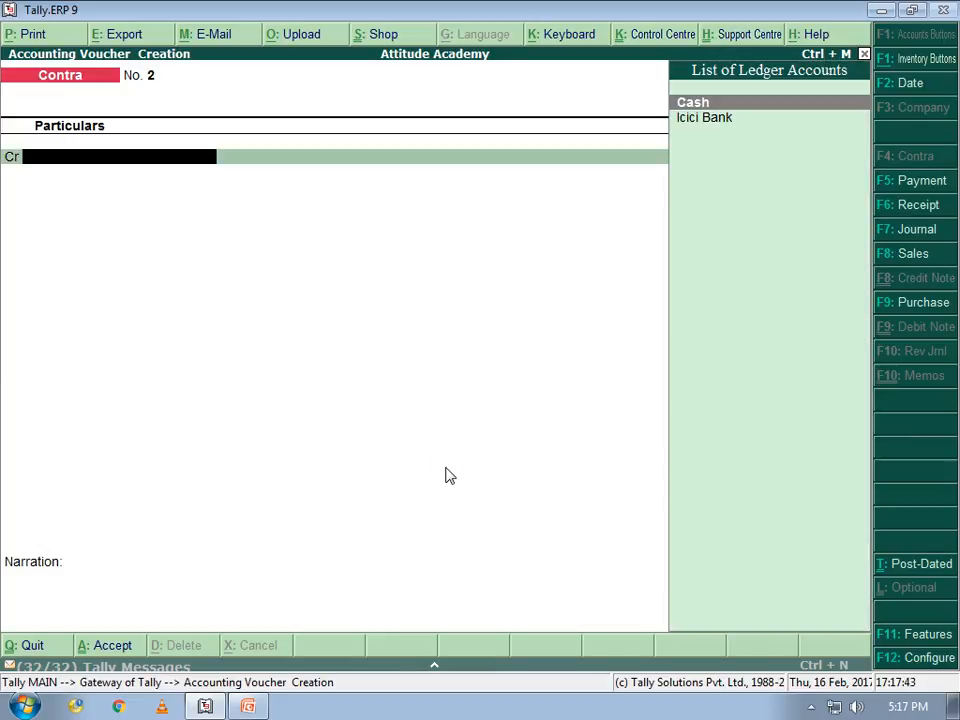
# In a Payment voucher, create ledger 'Adv. Exp' under Indirect Expenses
pyautogui.hotkey('alt', 'Tab')
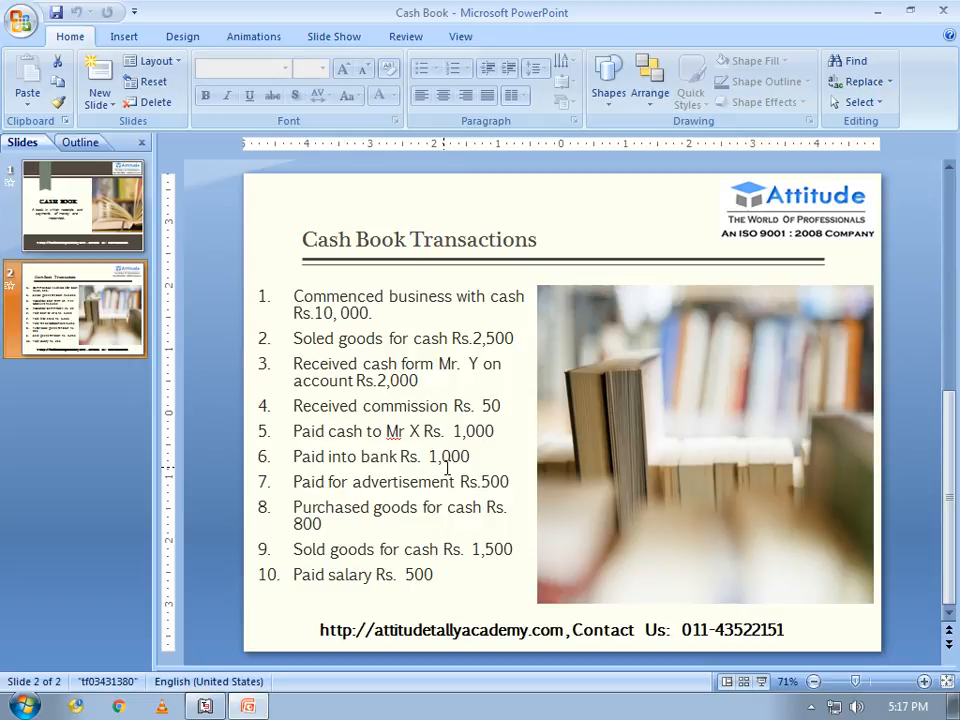
pyautogui.hotkey('alt', 'Tab')
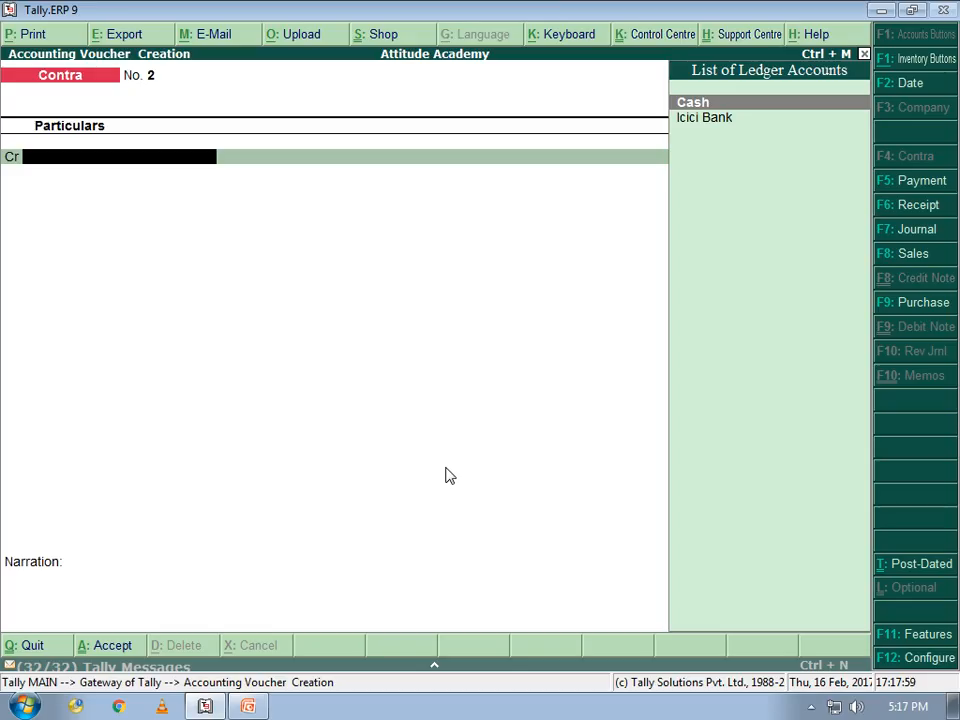
pyautogui.press('F5')
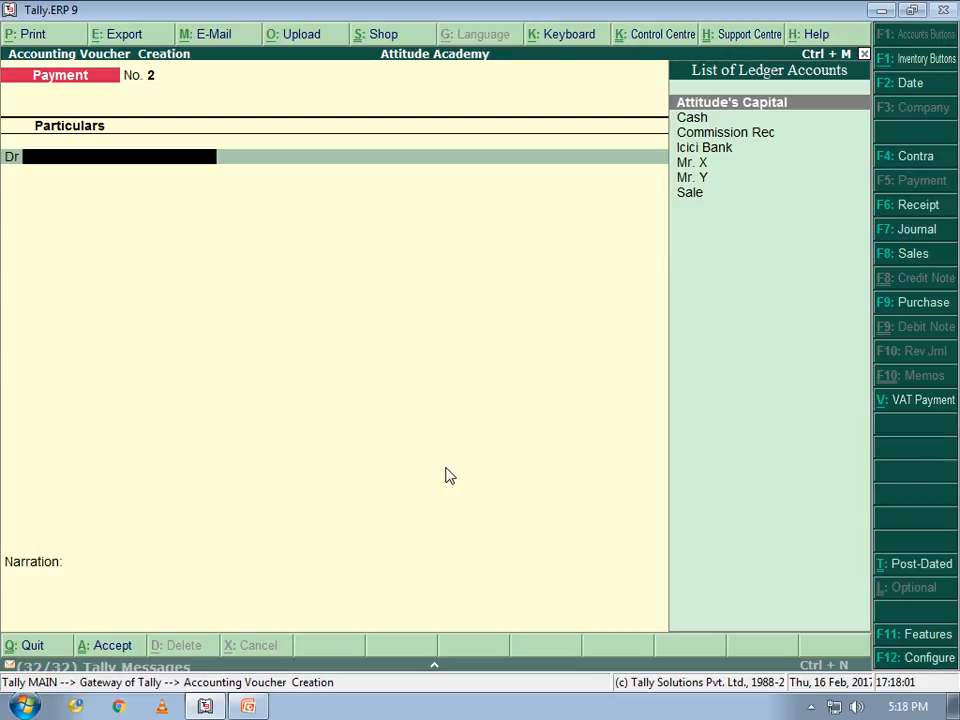
pyautogui.hotkey('alt', 'c')
pyautogui.write('Ad')
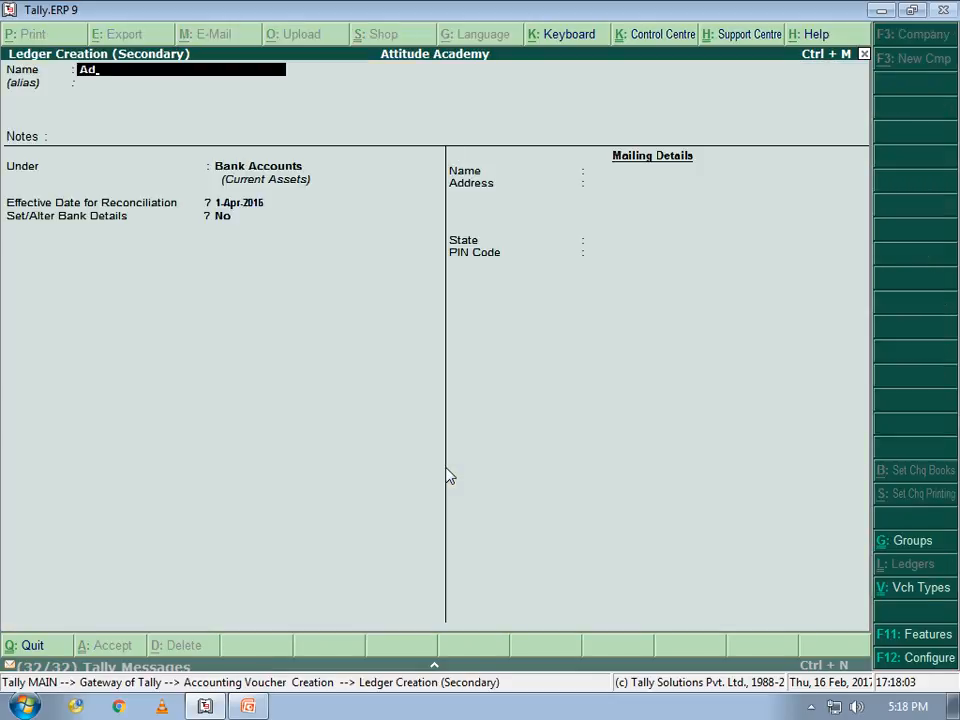
pyautogui.write('v. Exp')
pyautogui.press('Return')
pyautogui.press('Return')
pyautogui.press('Return')
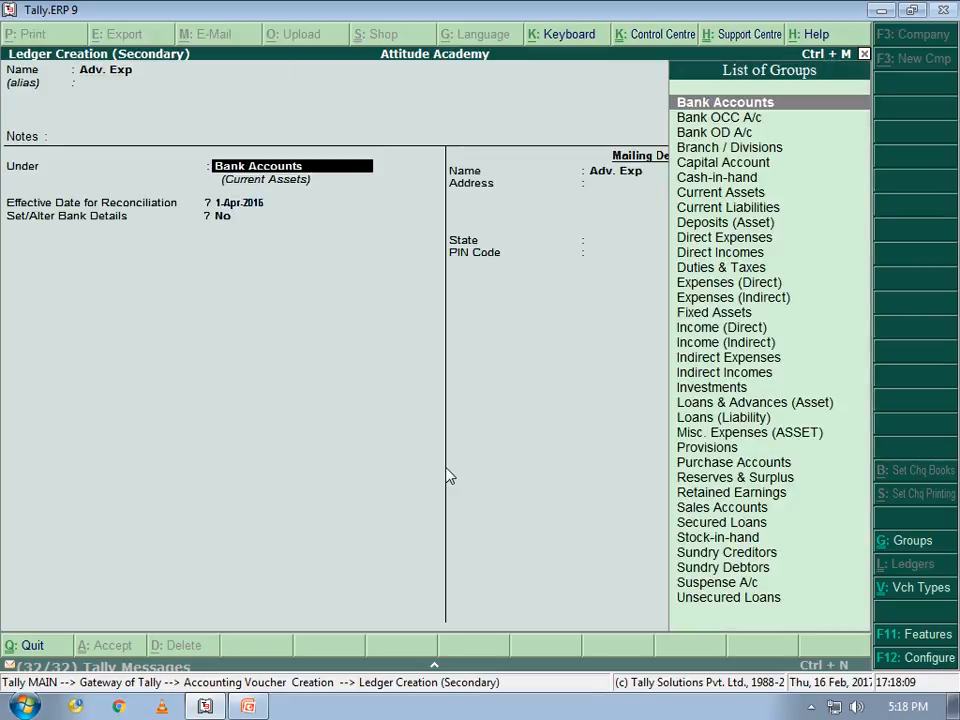
pyautogui.write('i')
pyautogui.press('Up')
pyautogui.press('Up')
pyautogui.press('Up')
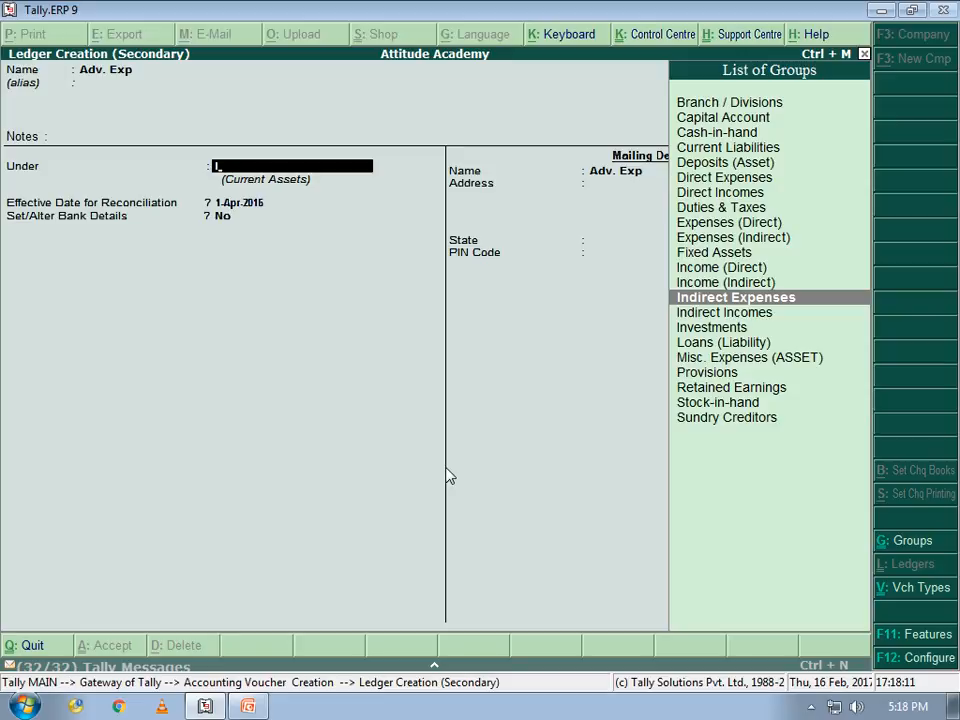
pyautogui.press('Return')
pyautogui.press('Return')
pyautogui.press('Return')
pyautogui.press('Return')
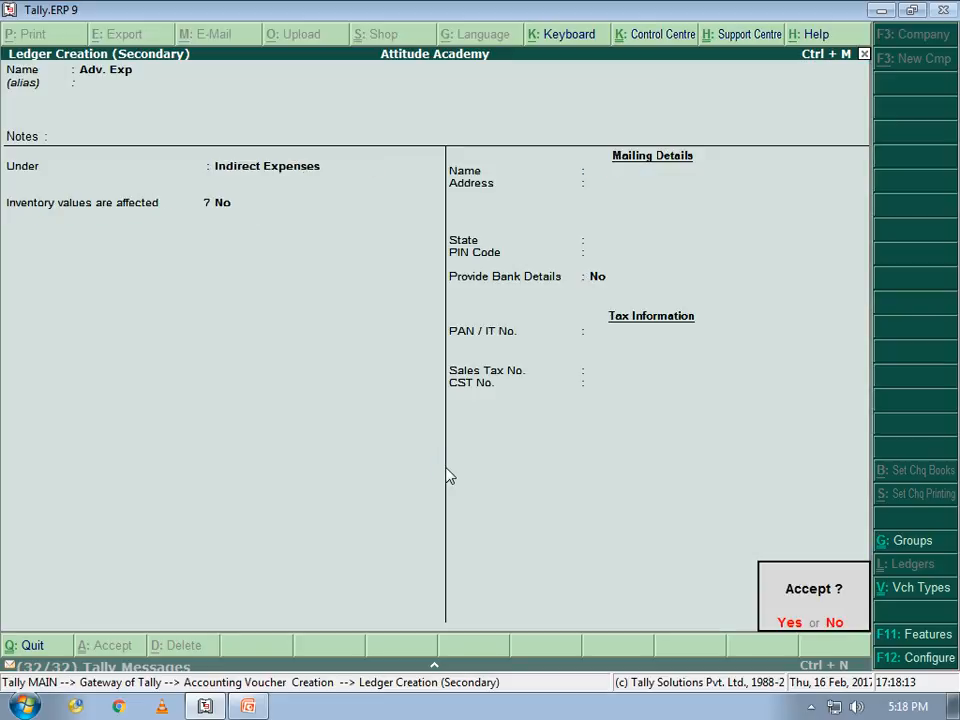
# Debit Adv. Exp 500, credit Cash, and save the advertisement payment
pyautogui.hotkey('alt', 'Tab')
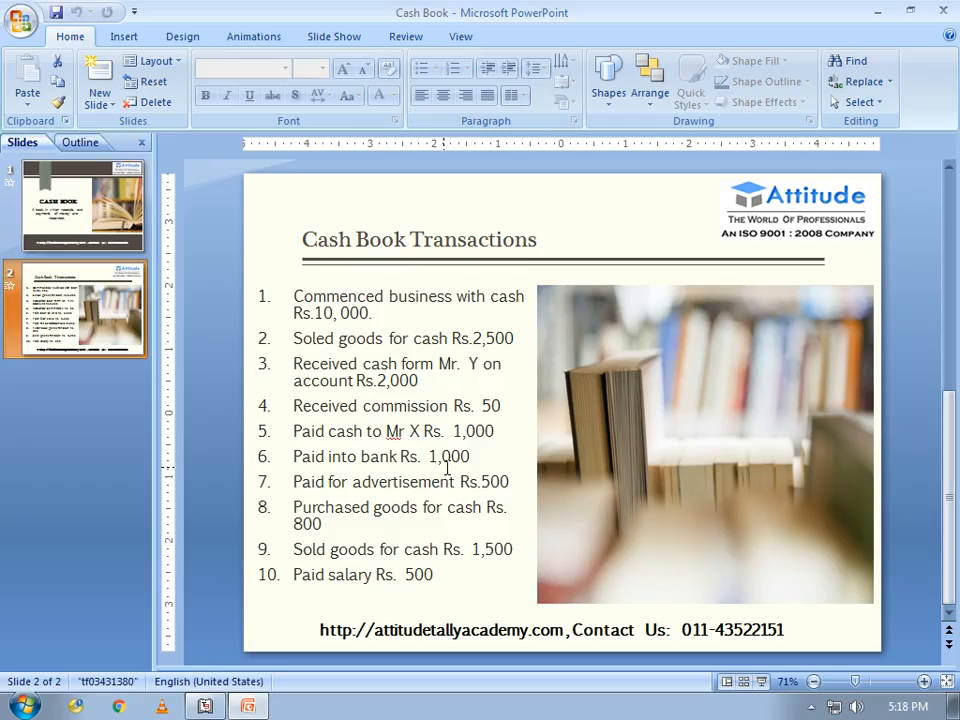
pyautogui.hotkey('alt', 'Tab')
pyautogui.write('5000')
pyautogui.press('BackSpace')
pyautogui.press('Return')
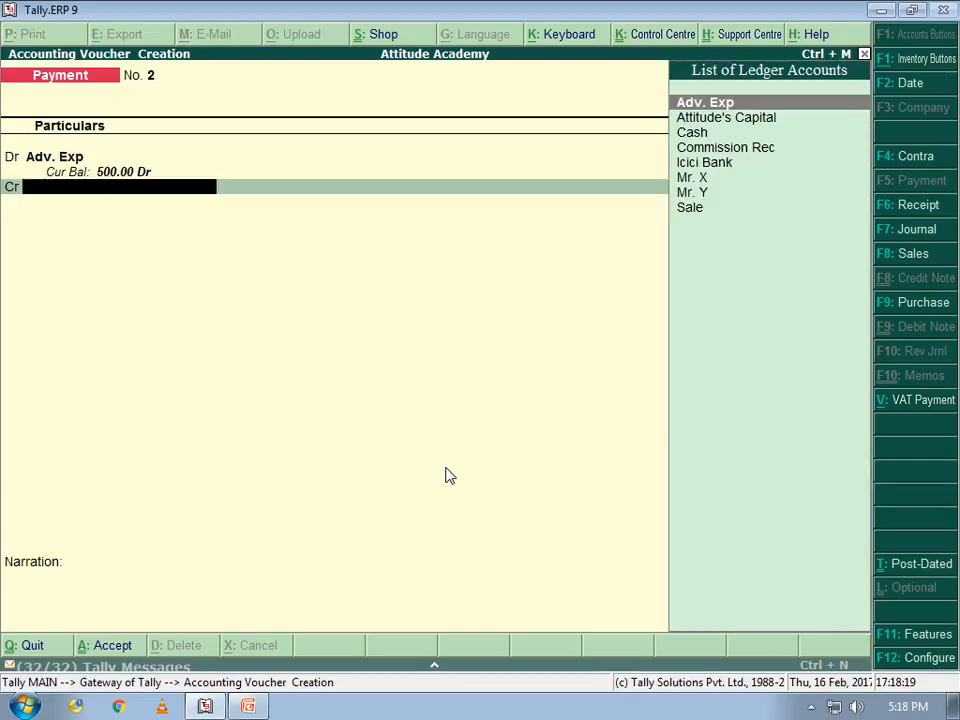
pyautogui.press('Down')
pyautogui.press('Down')
pyautogui.press('Return')
pyautogui.press('Return')
pyautogui.press('Return')
pyautogui.press('Return')
pyautogui.hotkey('alt', 'Tab')
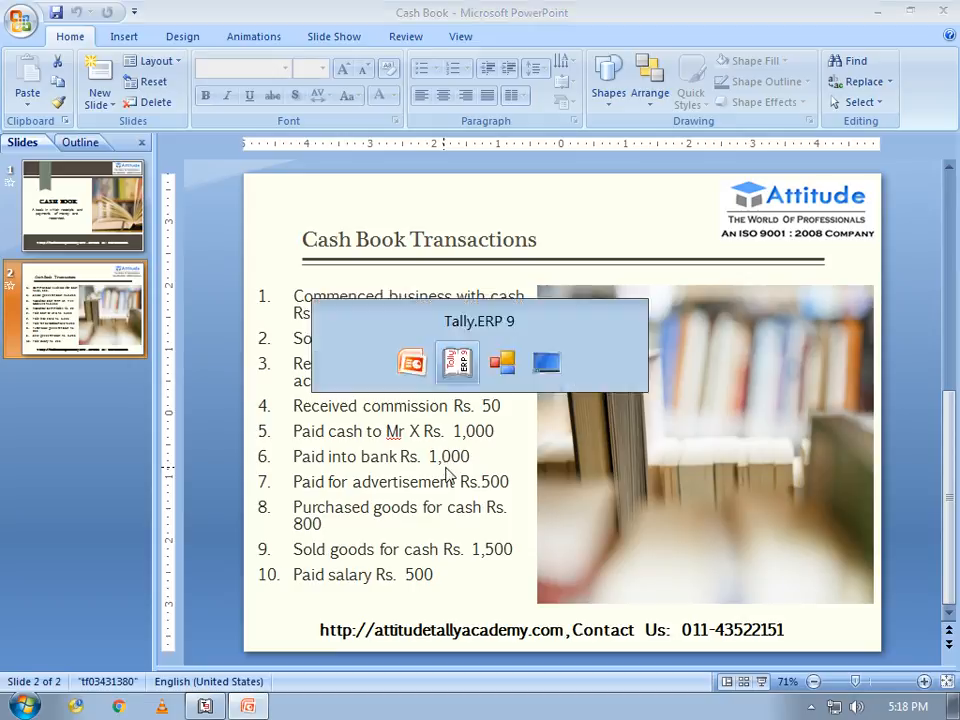
pyautogui.hotkey('alt', 'Tab')
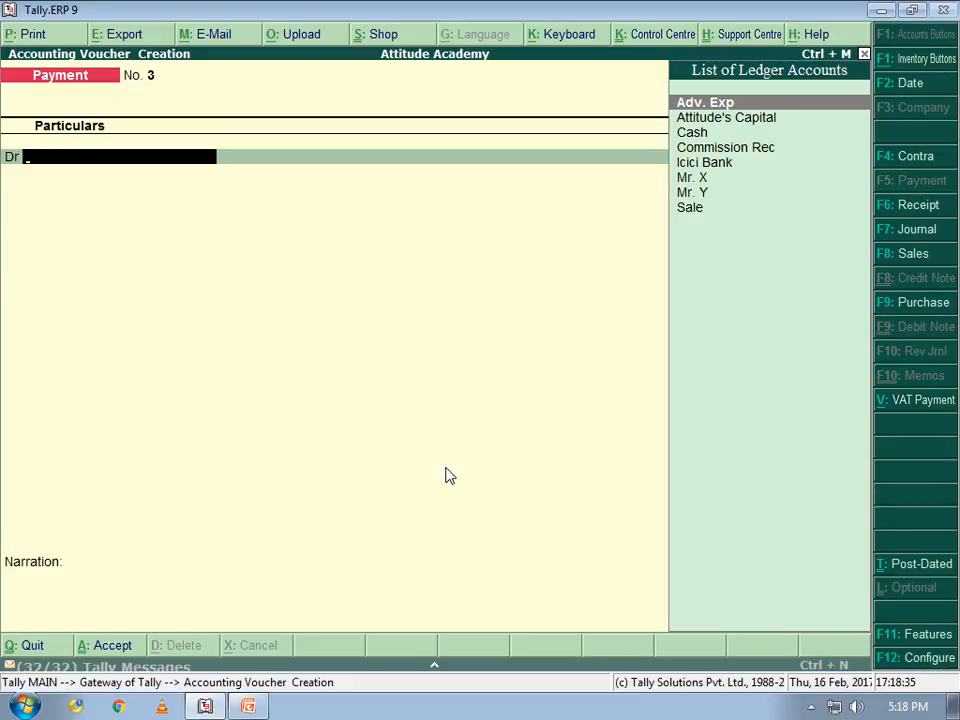
# Start a Purchase voucher in accounting mode, crediting Cash for 800
pyautogui.press('F9')
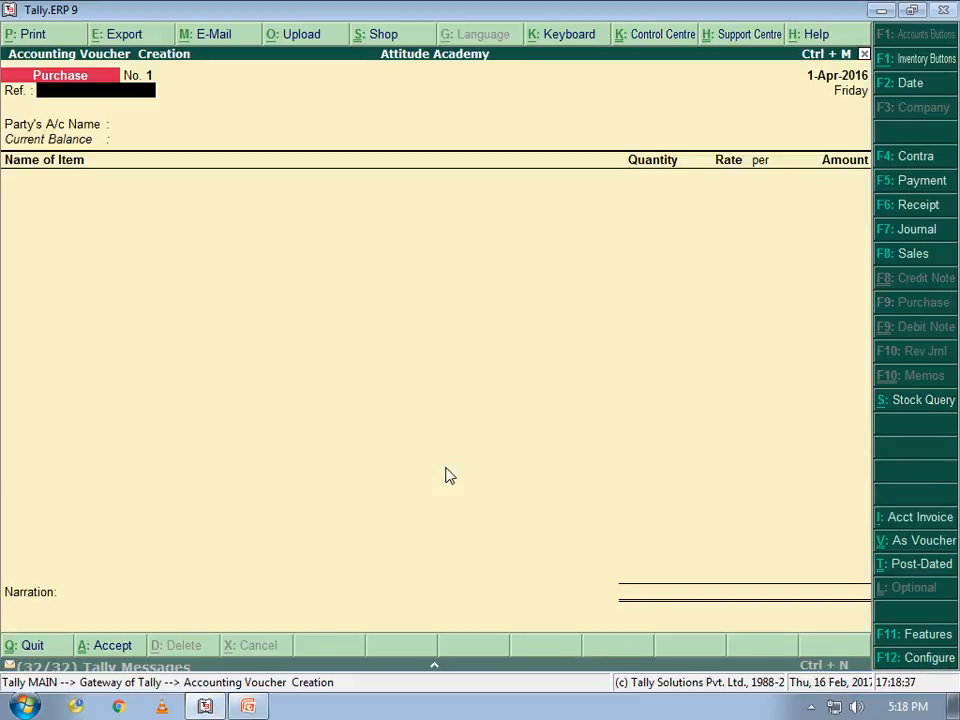
pyautogui.hotkey('ctrl', 'v')
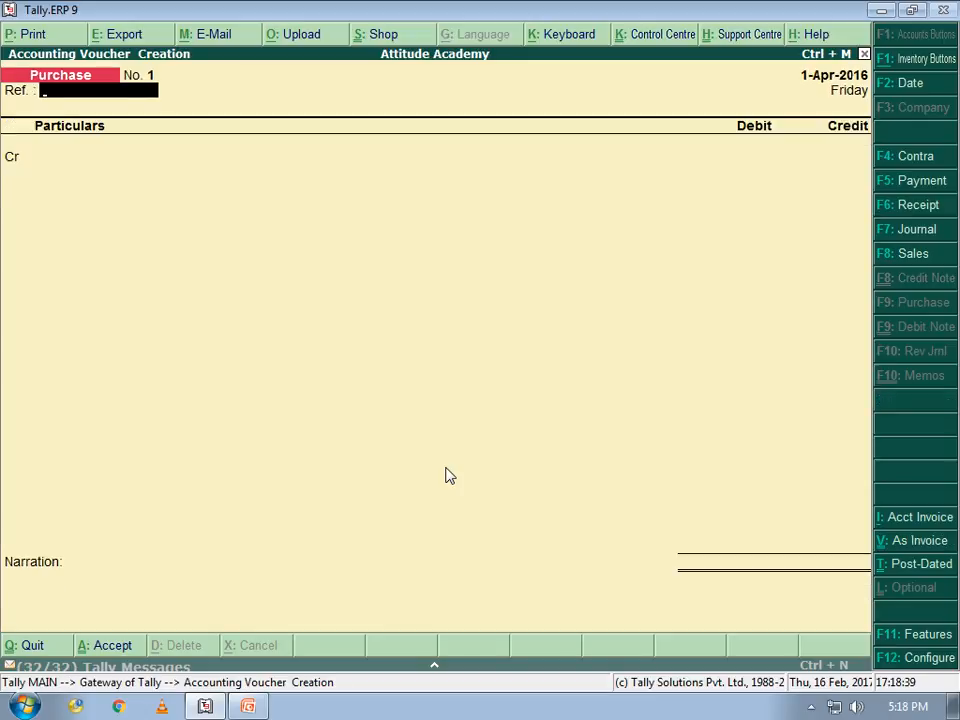
pyautogui.press('Return')
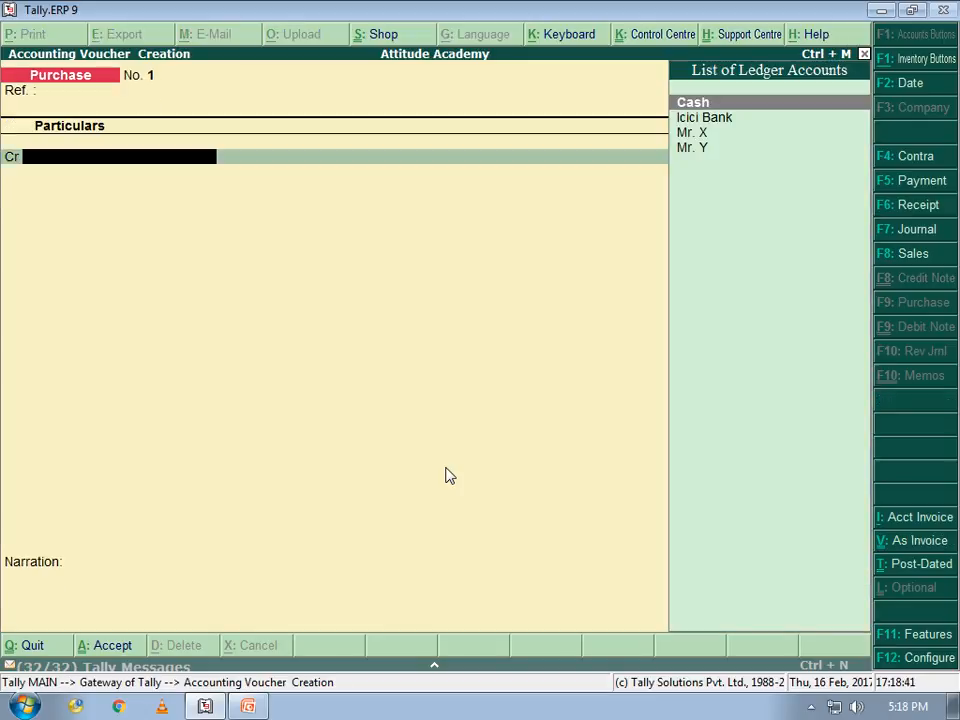
pyautogui.press('Return')
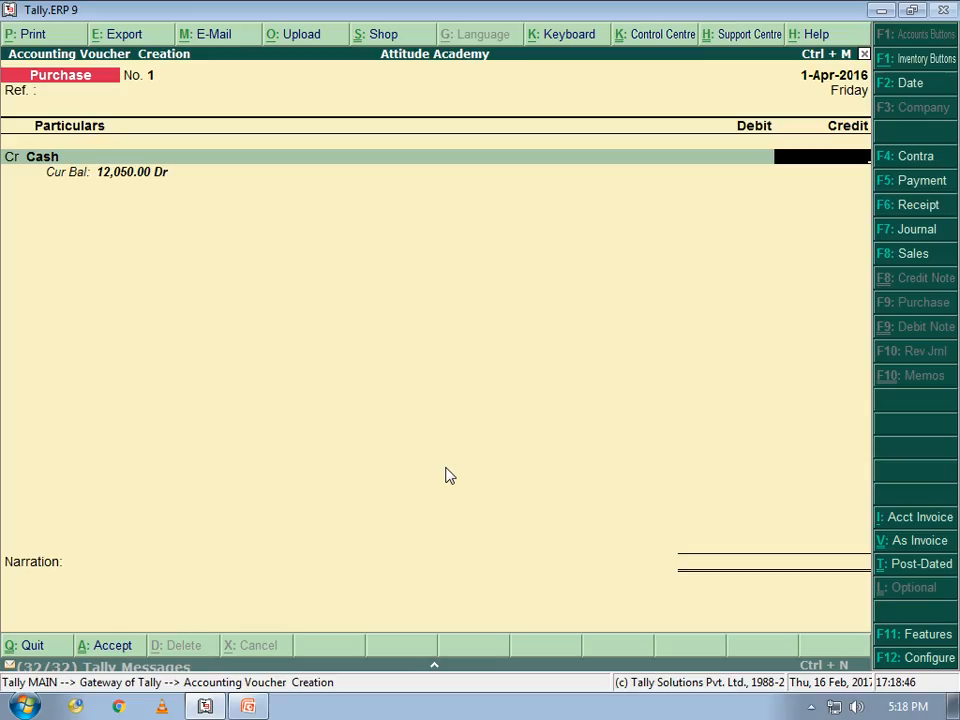
pyautogui.write('800')
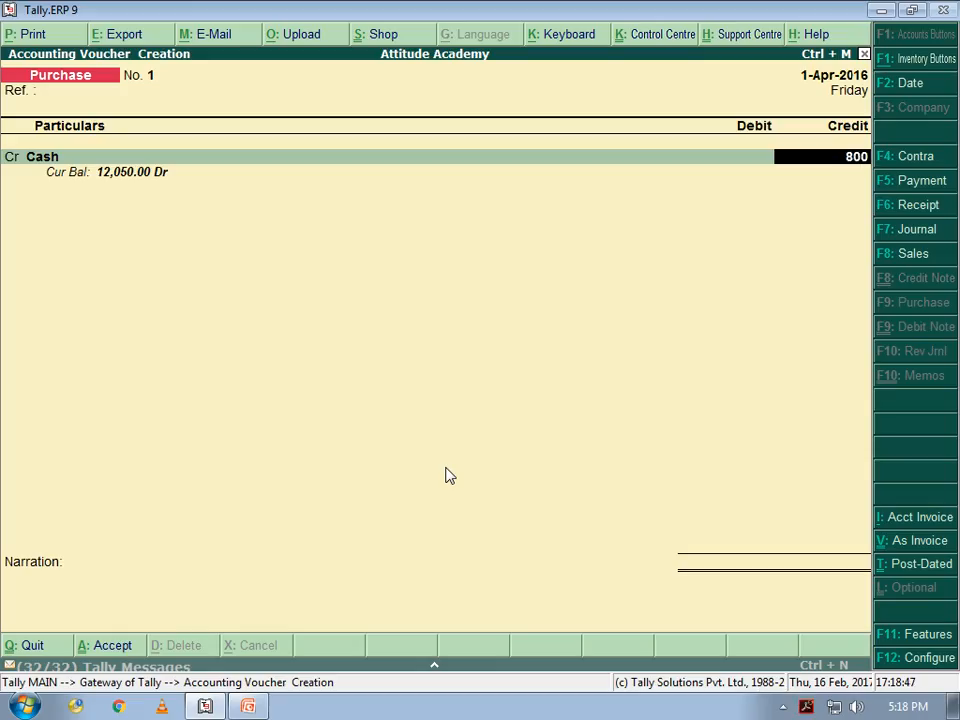
pyautogui.press('Return')
# Create a 'Purchase' ledger under Purchase Accounts as the 800 debit
pyautogui.hotkey('alt', 'c')
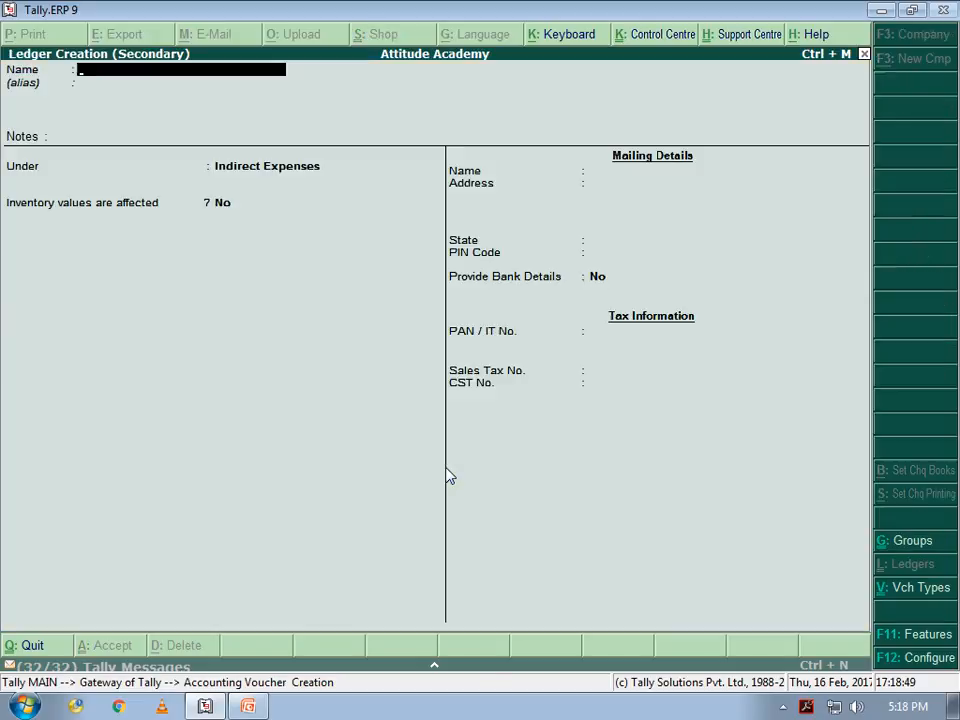
pyautogui.write('Purchase')
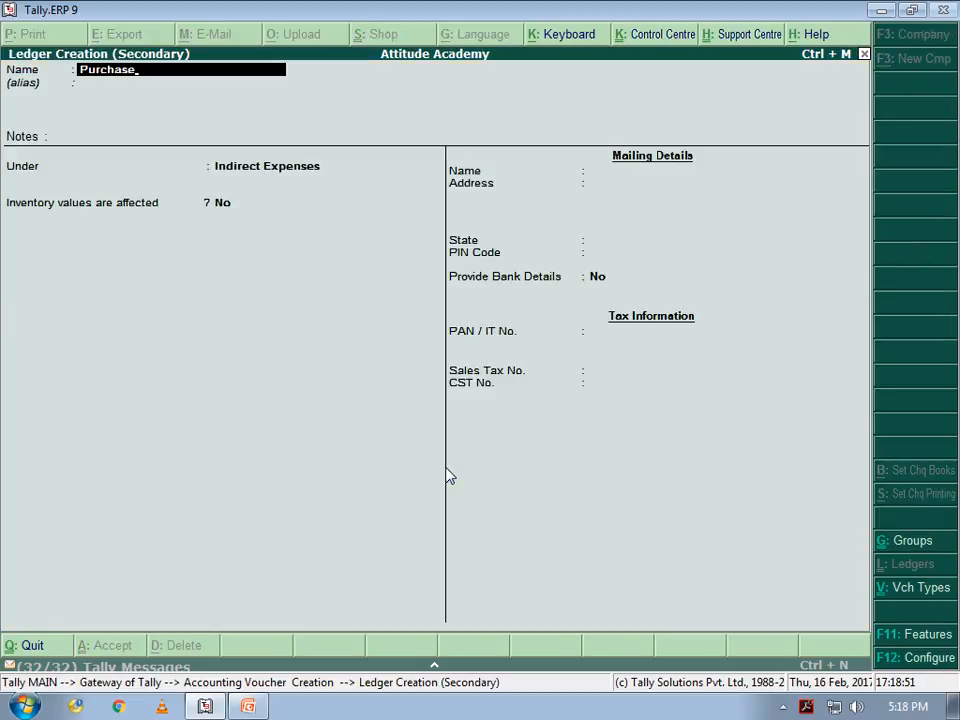
pyautogui.press('Return')
pyautogui.press('Return')
pyautogui.press('Return')
pyautogui.write('P')
pyautogui.press('Return')
pyautogui.press('Return')
pyautogui.press('Return')
pyautogui.press('Return')
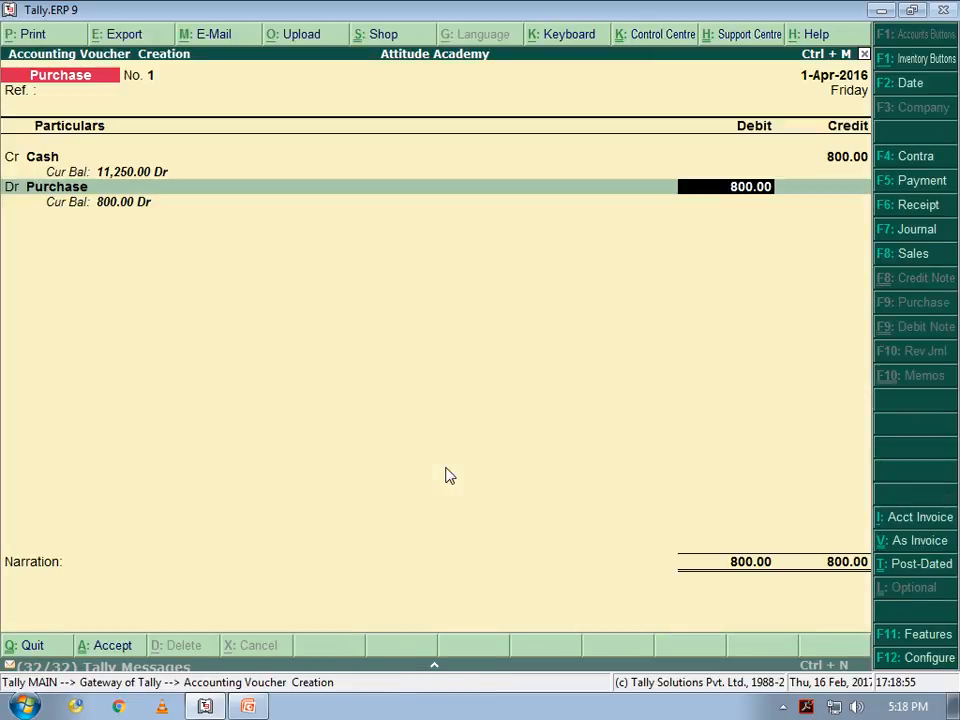
pyautogui.press('Return')
pyautogui.press('Return')
pyautogui.press('Return')
pyautogui.press('Return')
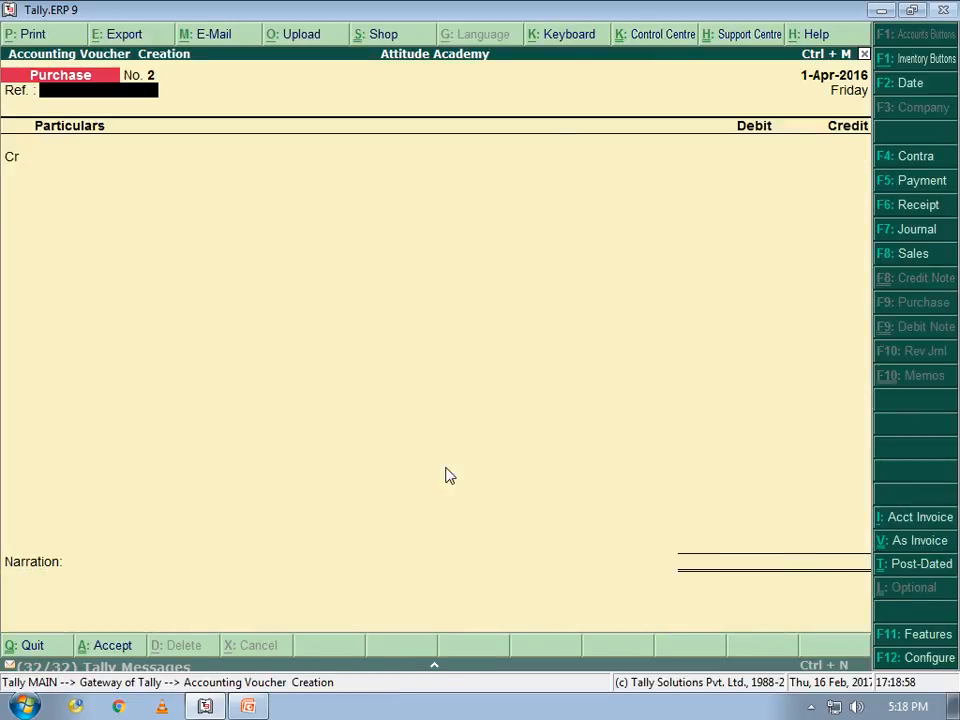
# Start a Sales voucher in accounting mode with Cash as the debit account
pyautogui.hotkey('alt', 'Tab')
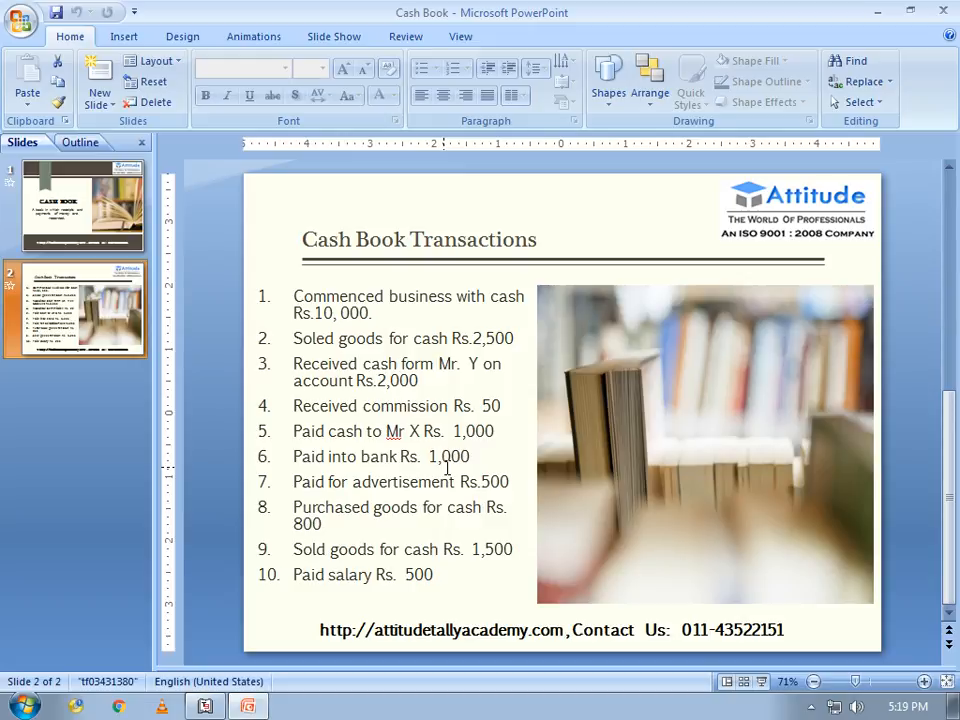
pyautogui.hotkey('alt', 'Tab')
pyautogui.press('F8')
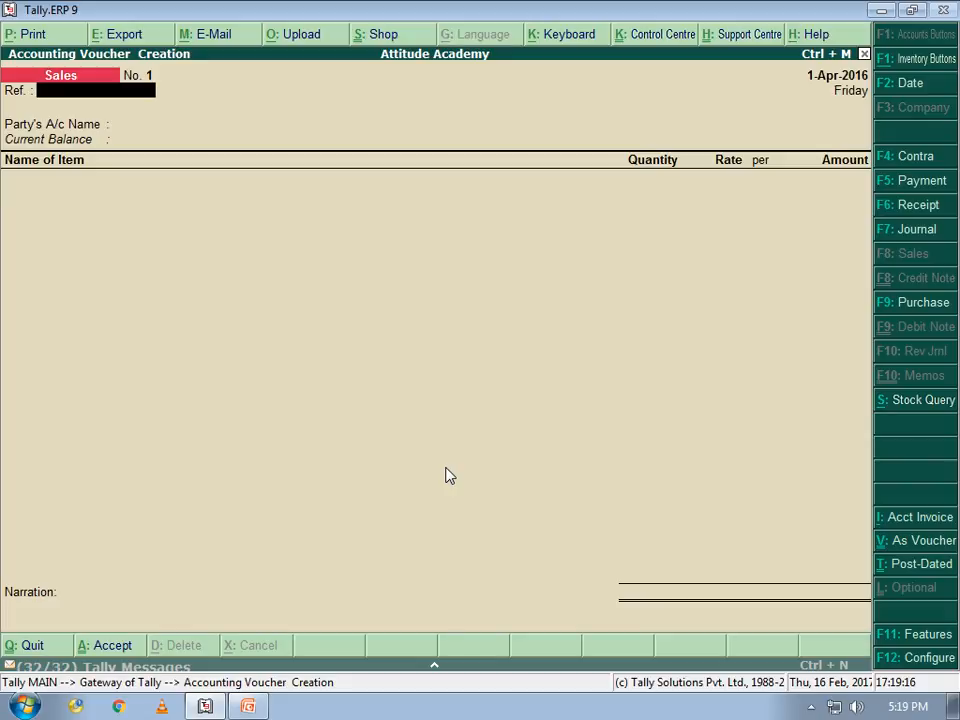
pyautogui.hotkey('ctrl', 'v')
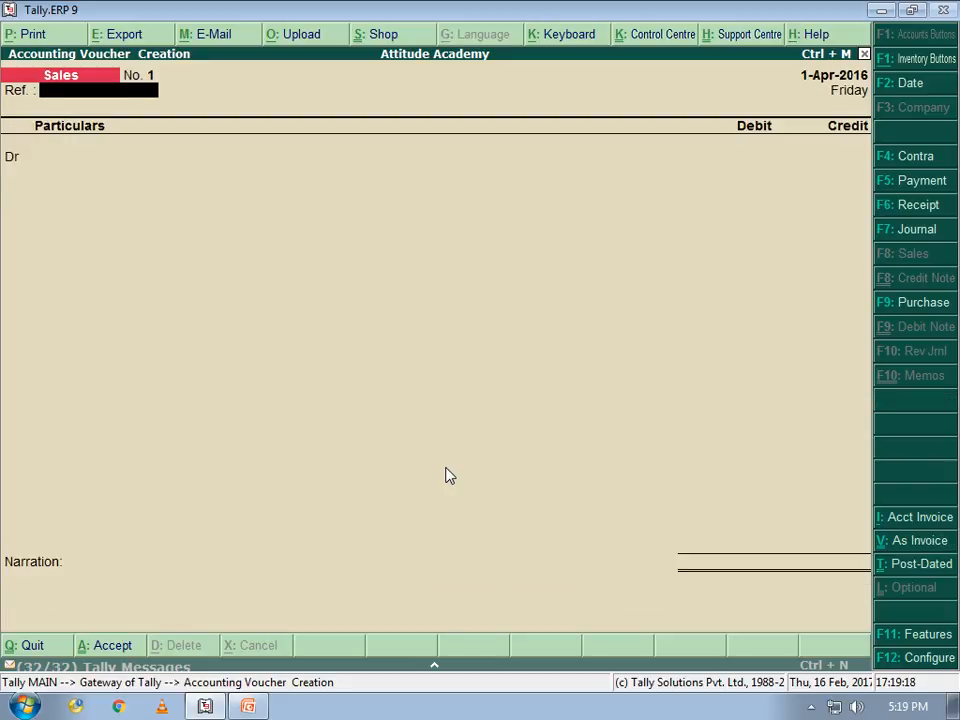
pyautogui.press('Return')
pyautogui.press('Down')
pyautogui.press('Down')
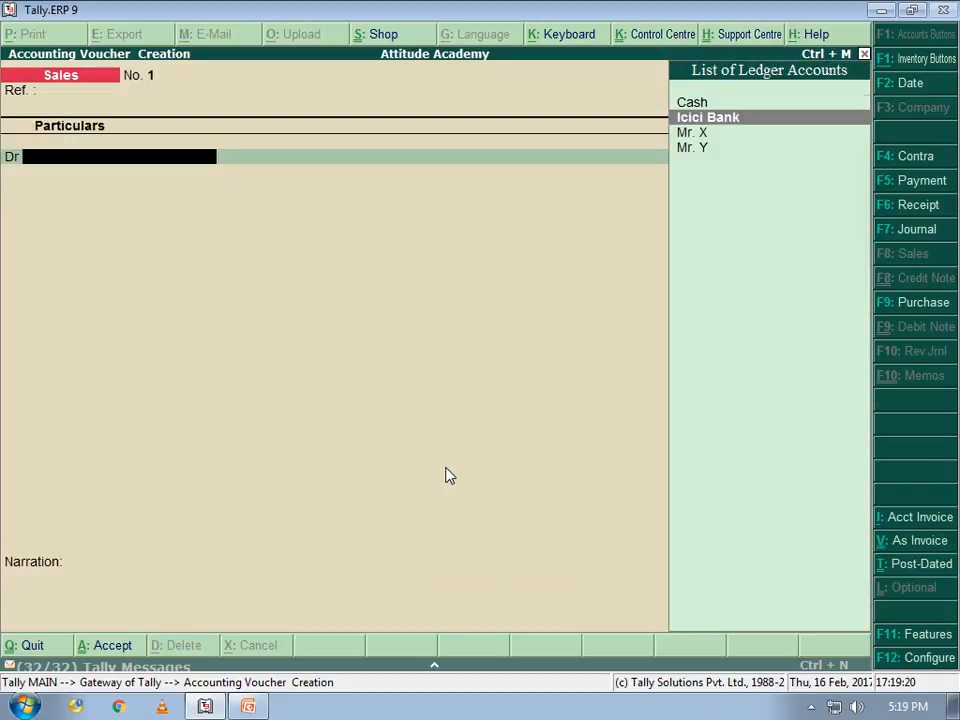
pyautogui.press('Up')
pyautogui.press('Up')
pyautogui.press('Return')
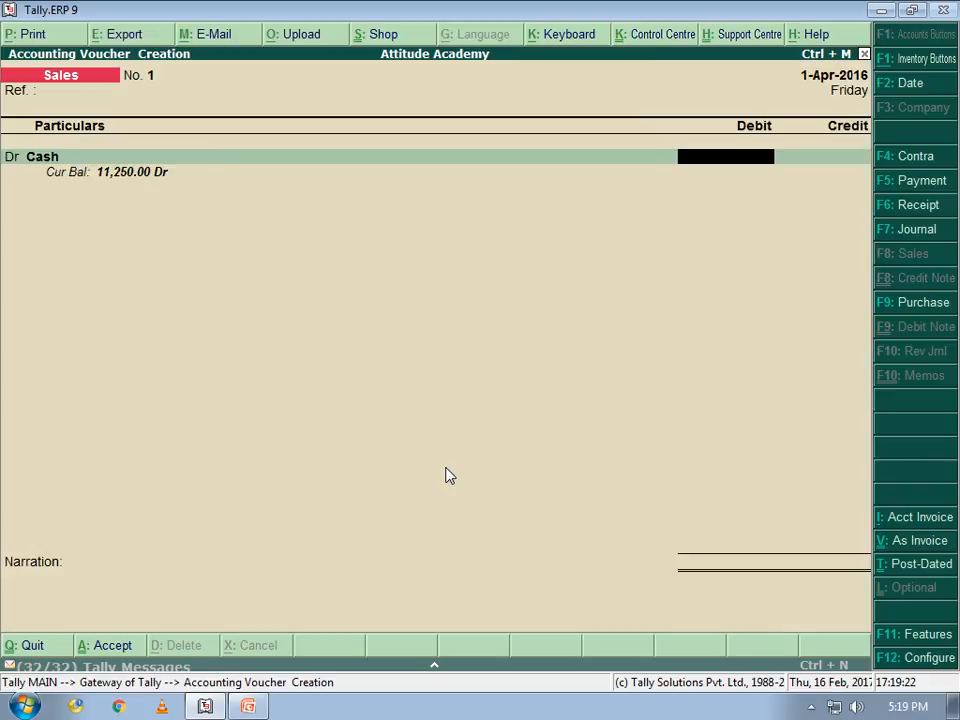
# Debit Cash 1,500, credit Sale, and save Sales voucher No. 1
pyautogui.hotkey('alt', 'Tab')
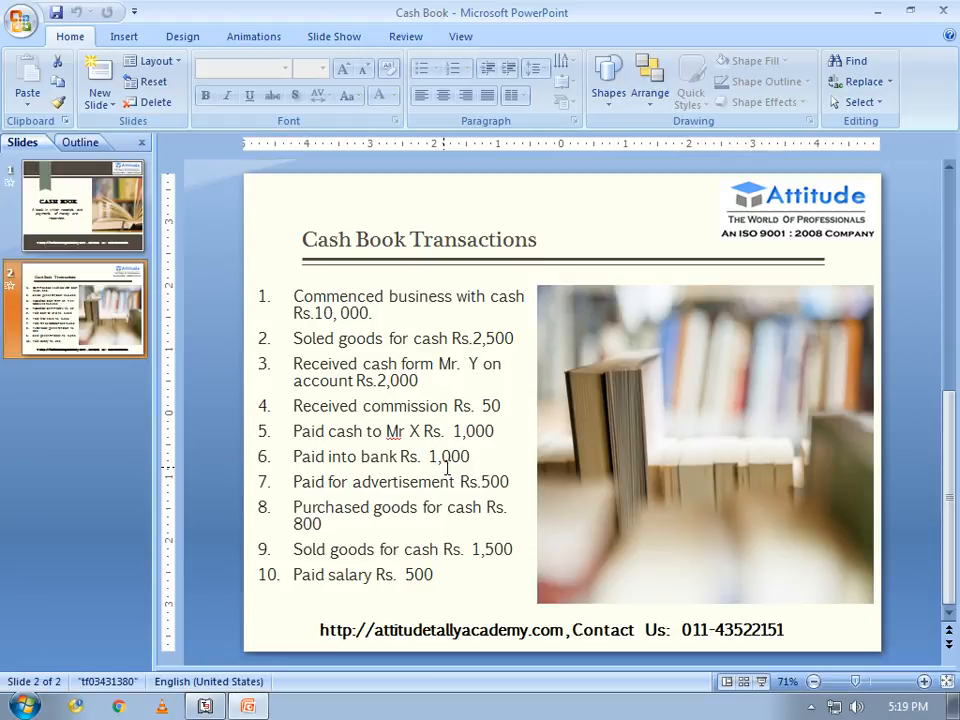
pyautogui.hotkey('alt', 'Tab')
pyautogui.write('1500')
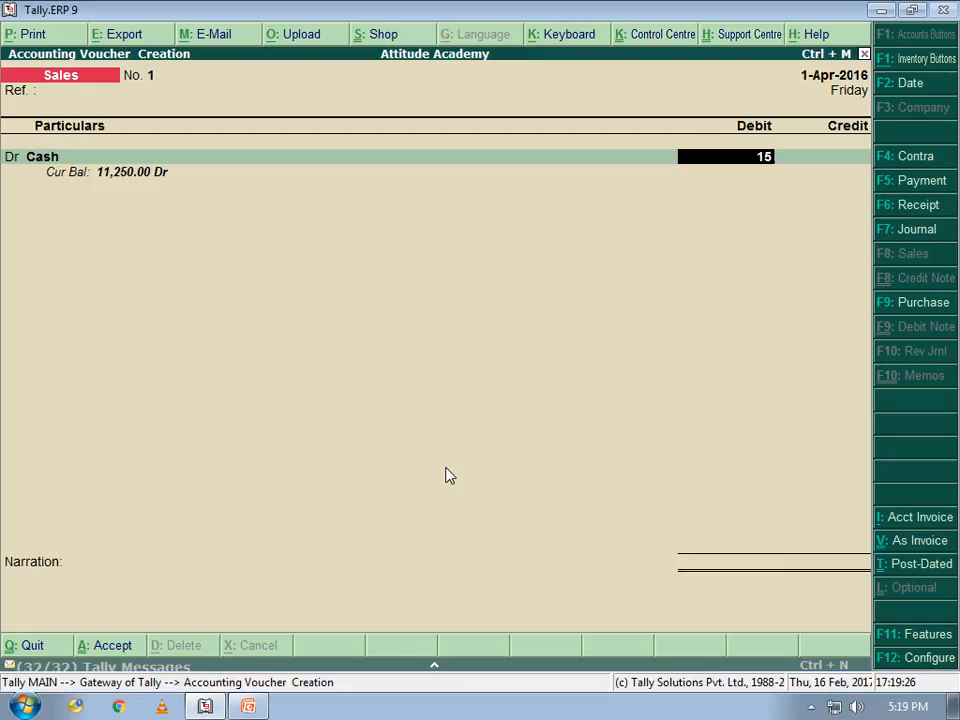
pyautogui.press('Return')
pyautogui.press('Return')
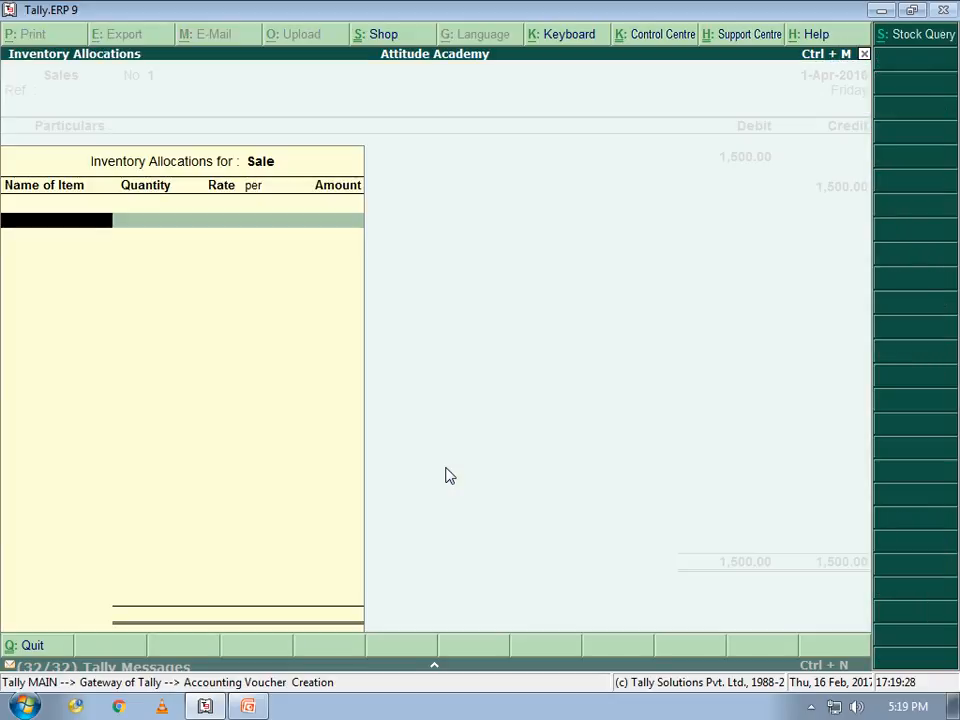
pyautogui.press('Escape')
pyautogui.press('Return')
pyautogui.press('Return')
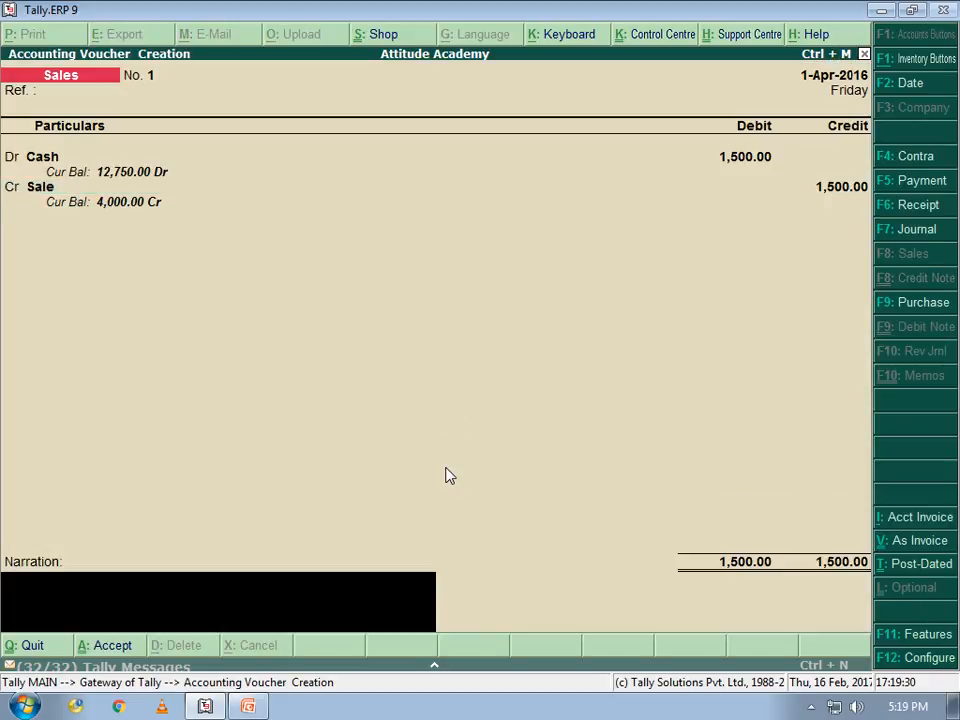
pyautogui.press('Return')
pyautogui.press('Return')
pyautogui.hotkey('alt', 'Tab')
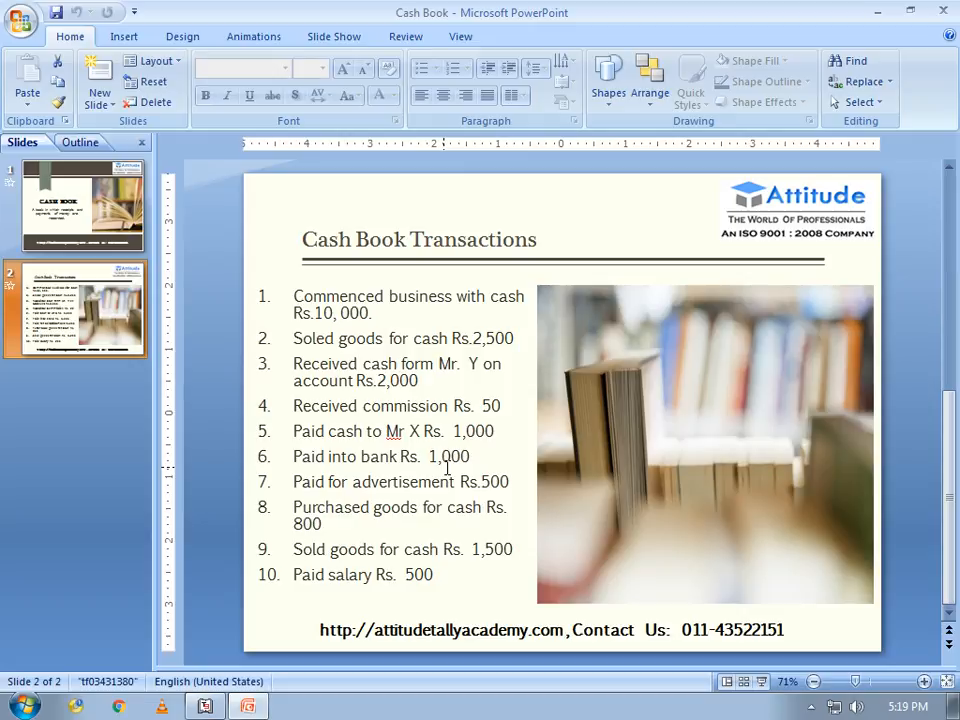
# In a Payment voucher, create ledger 'Salary Exp' under Indirect Expenses
pyautogui.hotkey('alt', 'Tab')
pyautogui.press('F5')
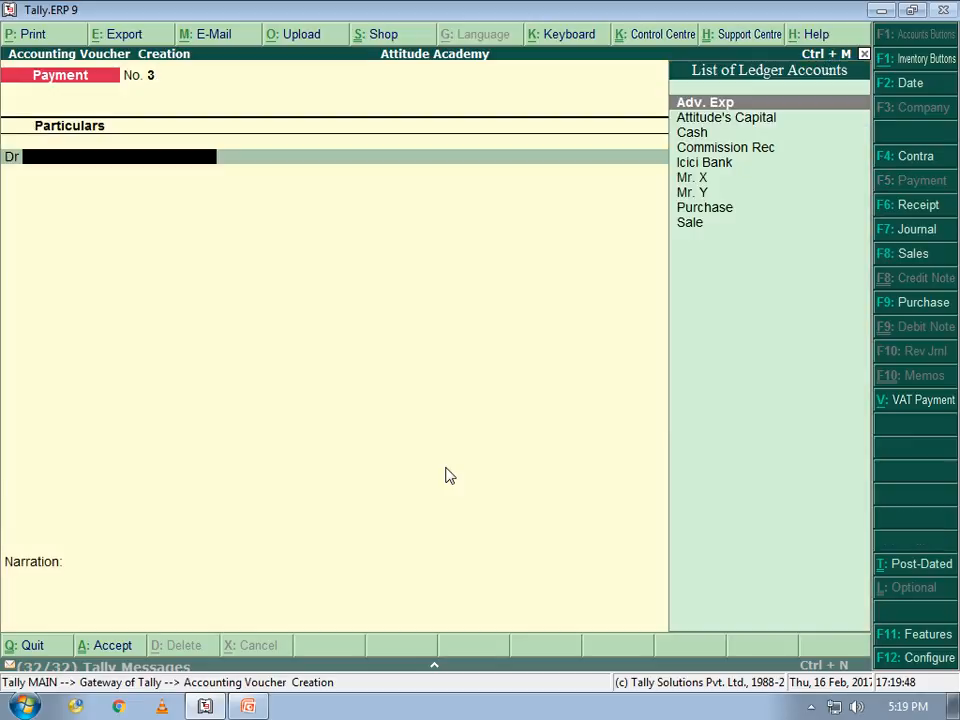
pyautogui.hotkey('alt', 'c')
pyautogui.write('Salar')
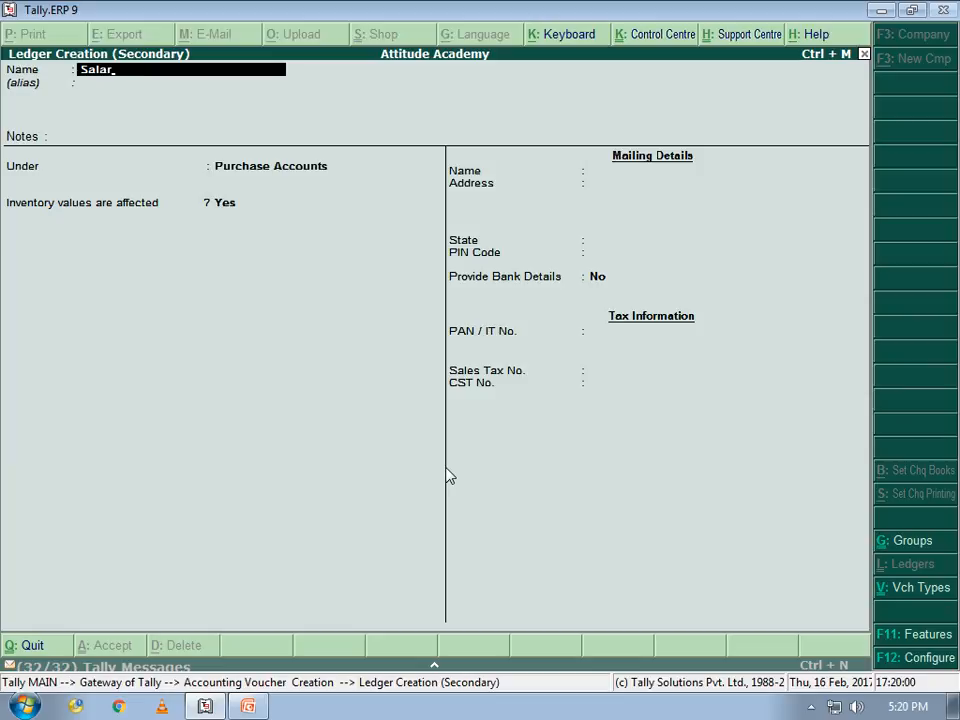
pyautogui.press('BackSpace')
pyautogui.write('ry Ecx')
pyautogui.press('BackSpace')
pyautogui.press('BackSpace')
pyautogui.write('xp')
pyautogui.press('Return')
pyautogui.press('Return')
pyautogui.press('Return')
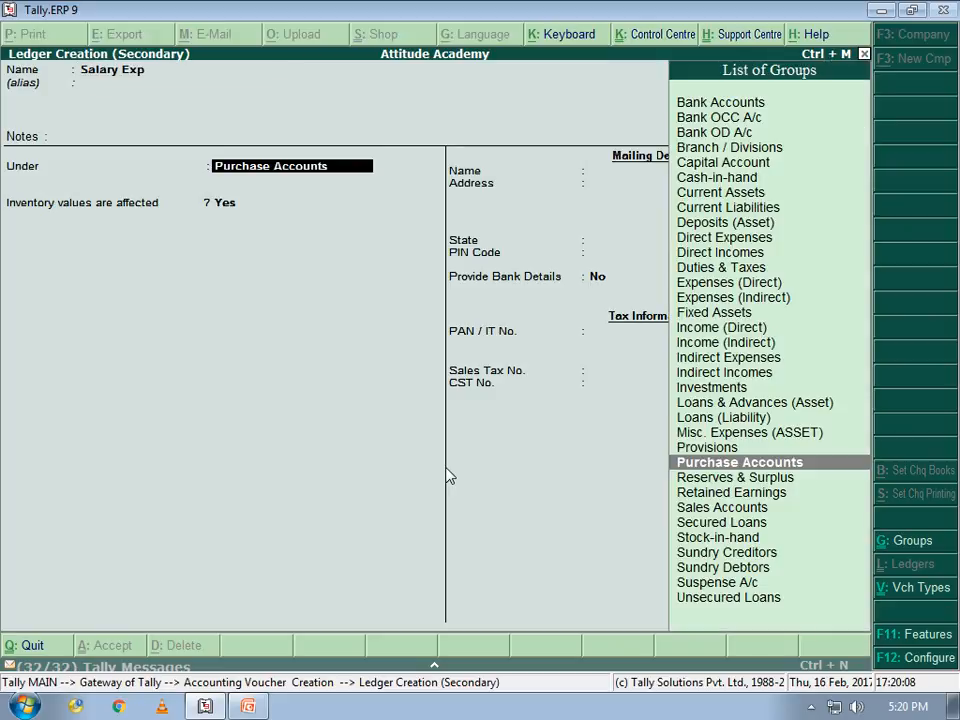
pyautogui.write('i')
pyautogui.press('Up')
pyautogui.press('Up')
pyautogui.press('Return')
pyautogui.press('Return')
pyautogui.press('Return')
# Debit Salary Exp 500, credit Cash, save Payment No. 3, and exit to Gateway of Tally
pyautogui.press('Return')
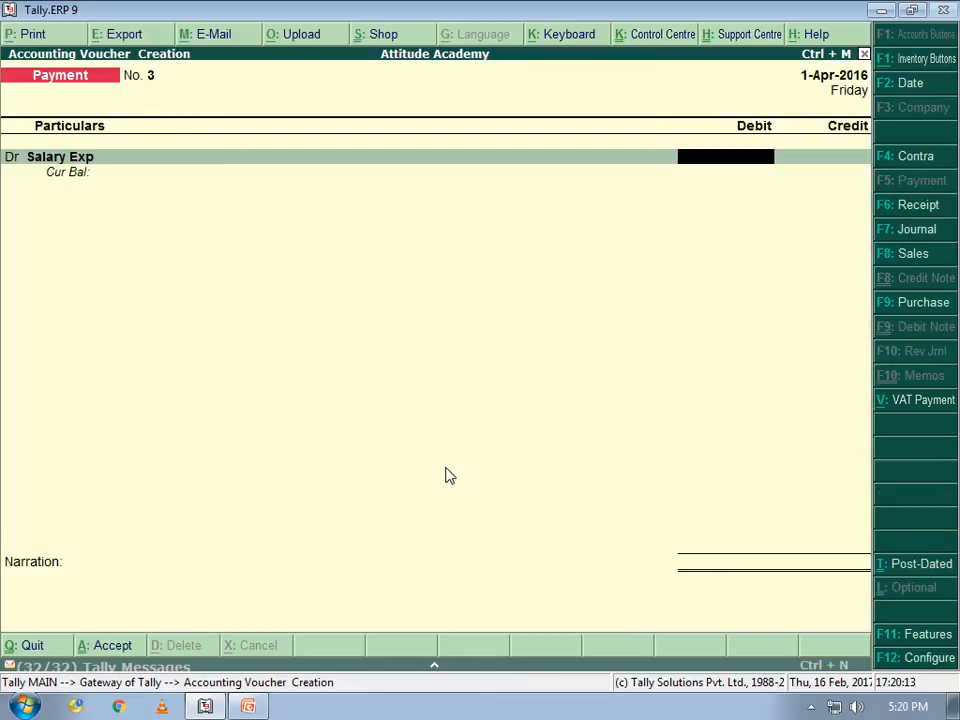
pyautogui.hotkey('alt', 'Tab')
pyautogui.hotkey('alt', 'Tab')
pyautogui.write('500')
pyautogui.press('Return')
pyautogui.press('Return')
pyautogui.press('Down')
pyautogui.press('Down')
pyautogui.press('Return')
pyautogui.press('Return')
pyautogui.press('Return')
pyautogui.press('Return')
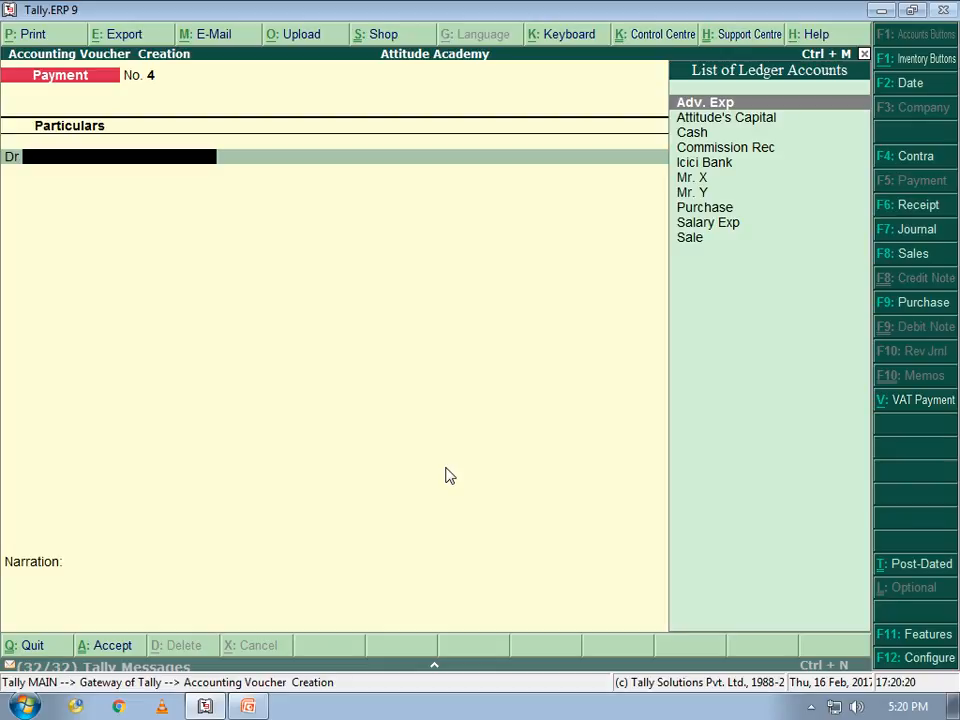
pyautogui.press('Escape')
pyautogui.press('y')
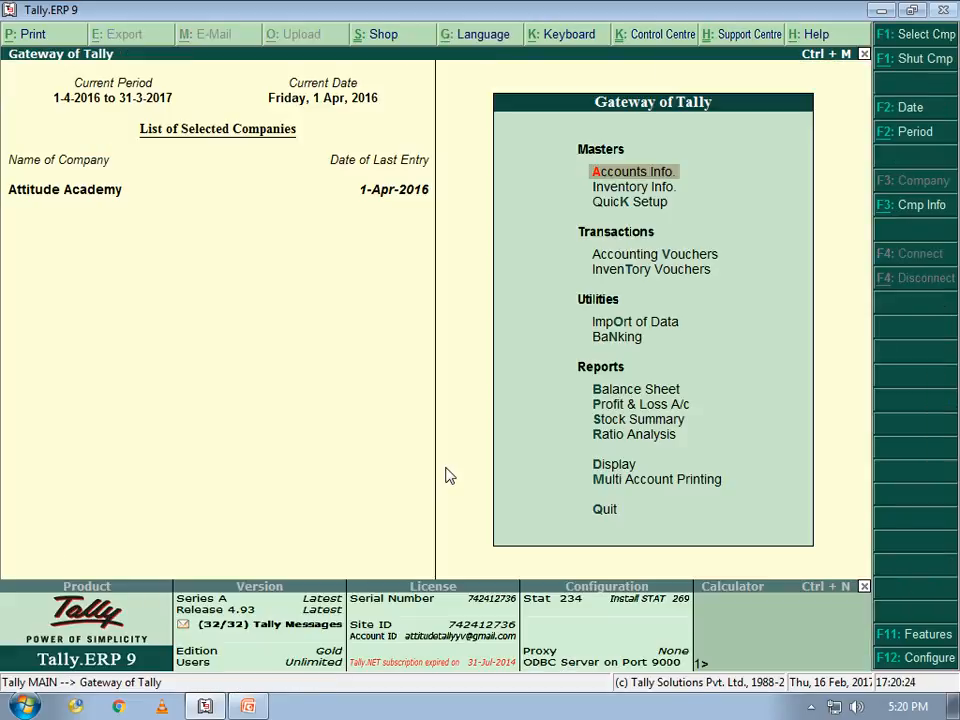
pyautogui.press('Escape')
pyautogui.press('n')
pyautogui.hotkey('alt', 'Tab')
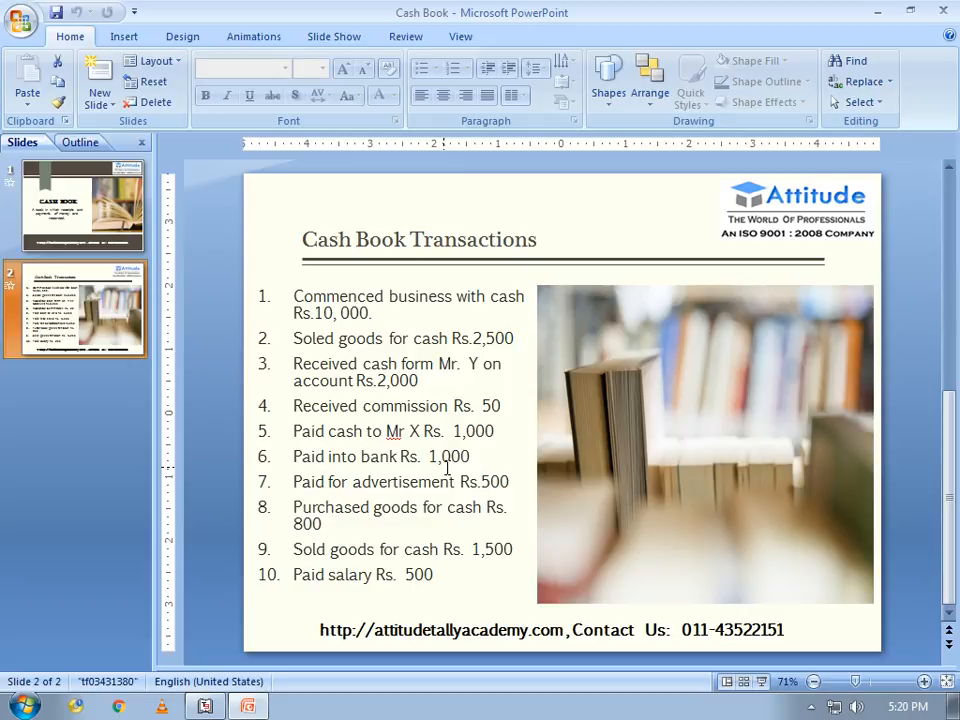
pyautogui.hotkey('alt', 'Tab')
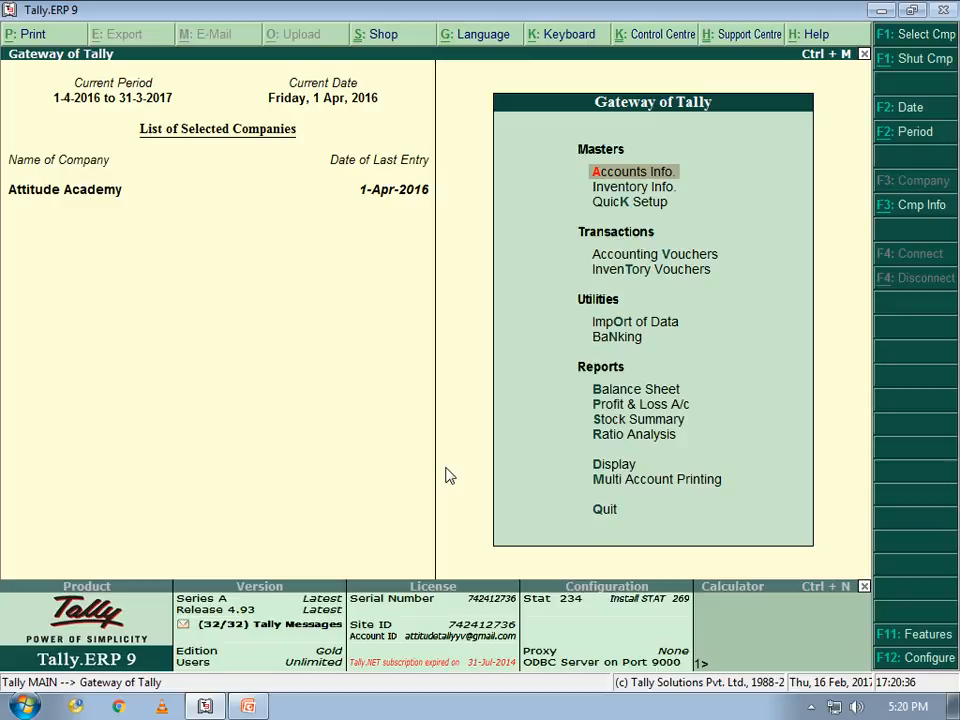
pyautogui.press('Down')
pyautogui.press('Down')
pyautogui.press('Down')
pyautogui.press('Down')
pyautogui.press('Down')
pyautogui.press('Down')
pyautogui.press('Down')
pyautogui.press('Down')
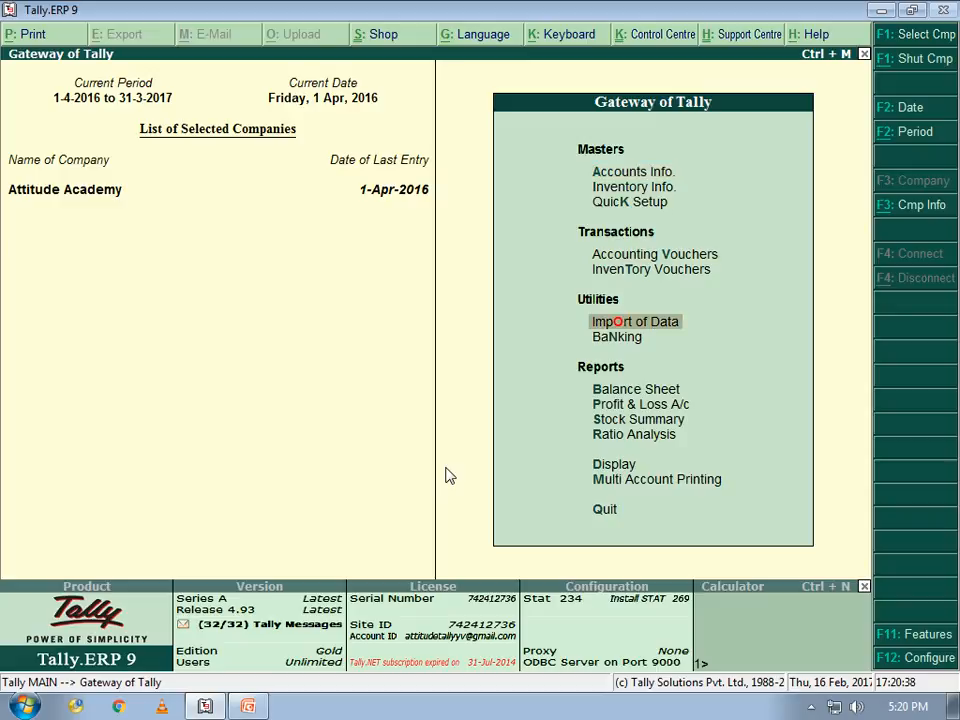
pyautogui.press('Down')
pyautogui.press('Down')
pyautogui.press('Down')
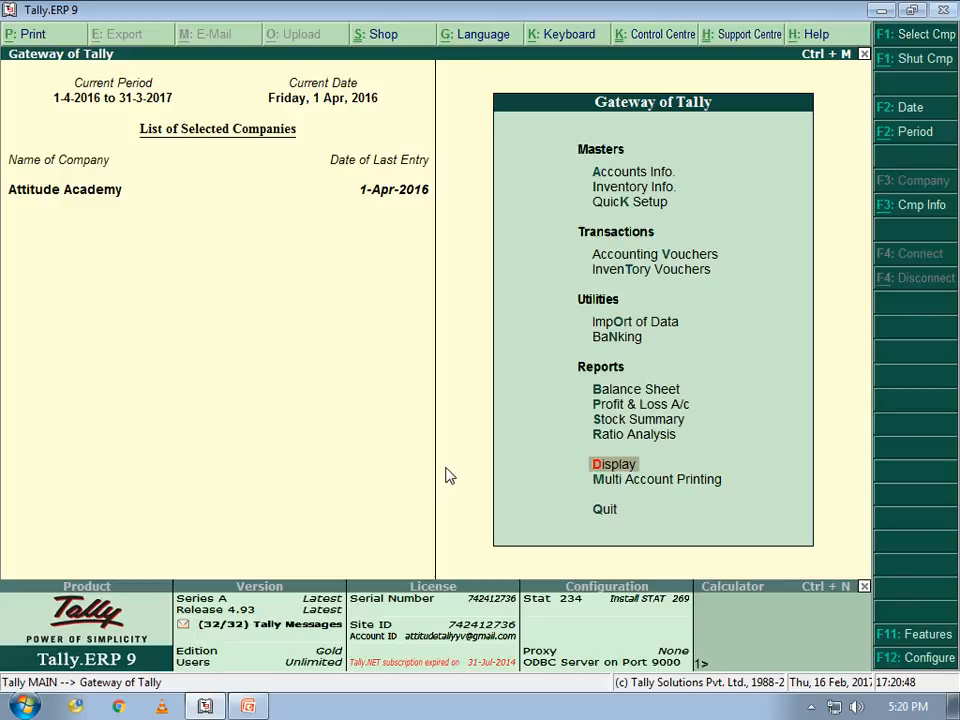
# Drill from Account Books' Cash/Bank Summary into Cash's monthly summary and April vouchers
pyautogui.press('Return')
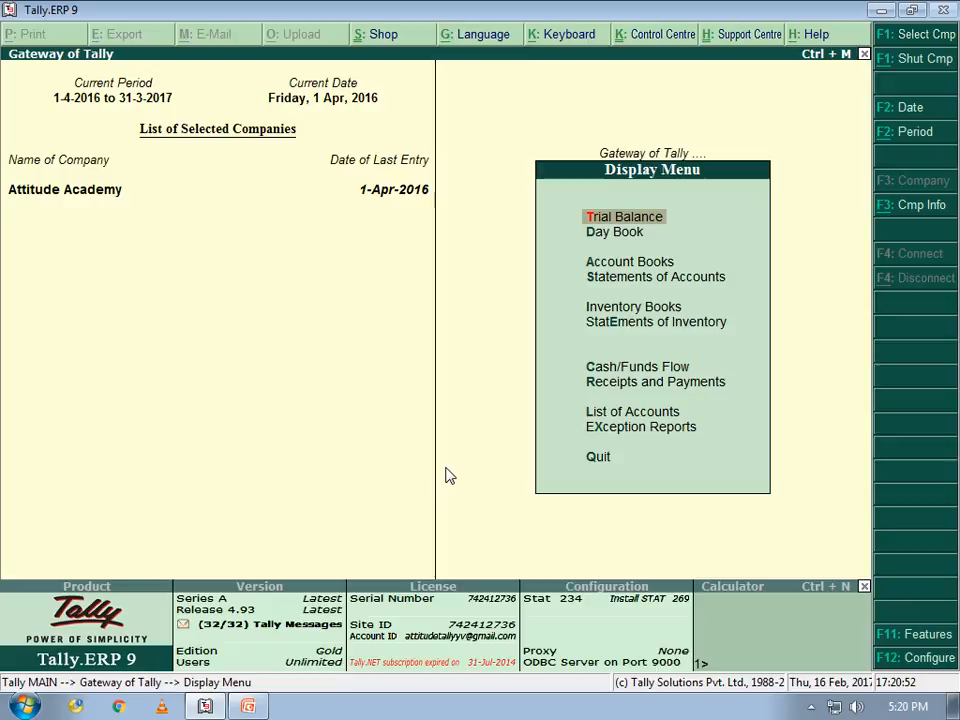
pyautogui.press('Down')
pyautogui.press('Down')
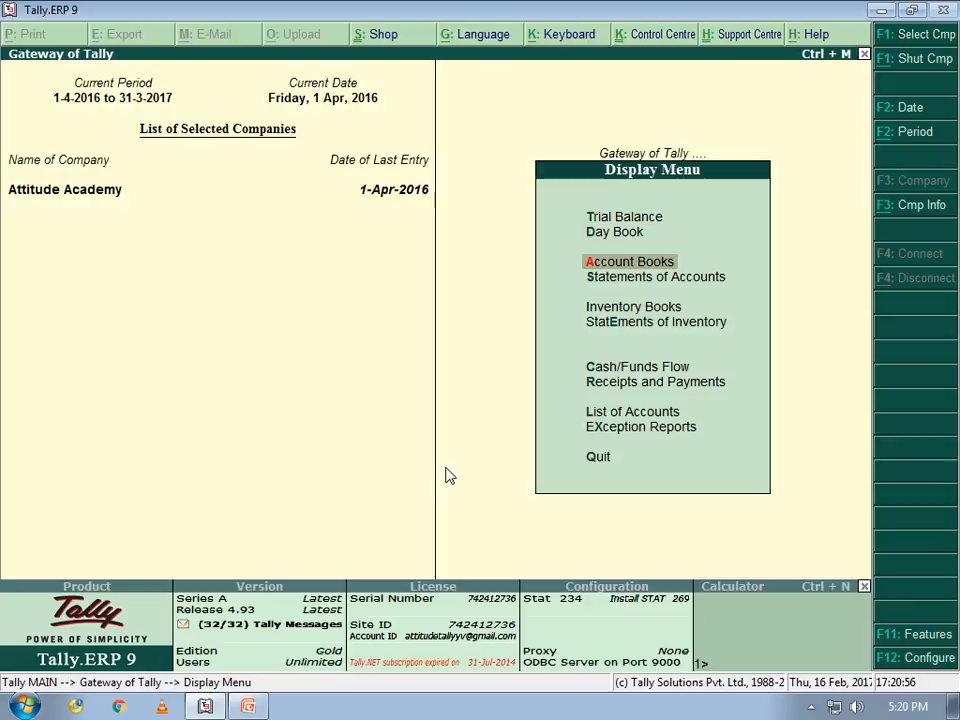
pyautogui.press('Return')
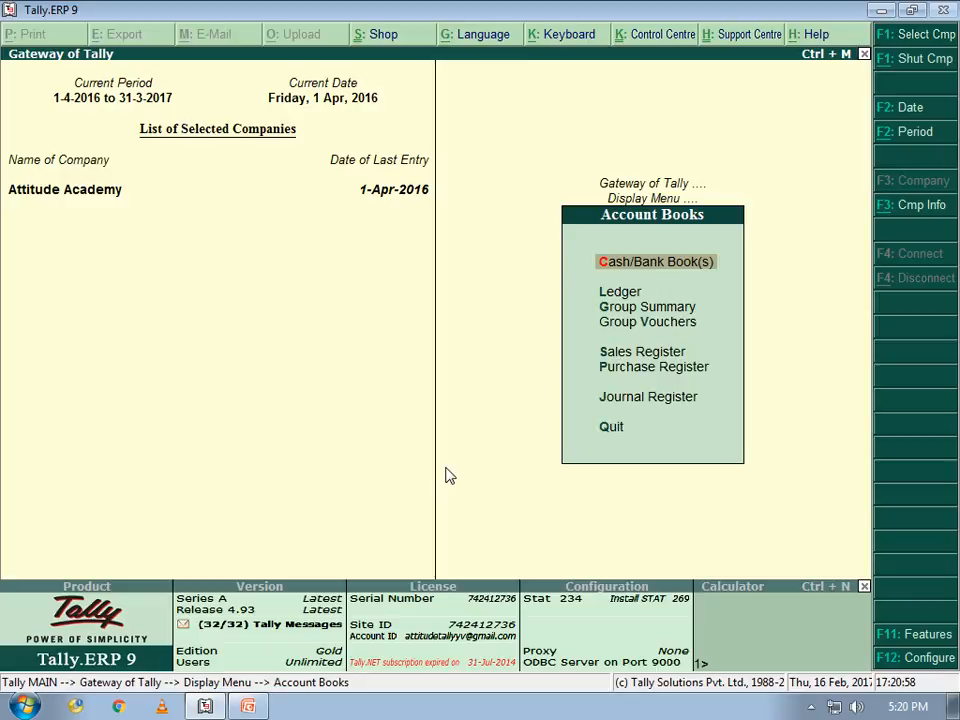
pyautogui.press('Return')
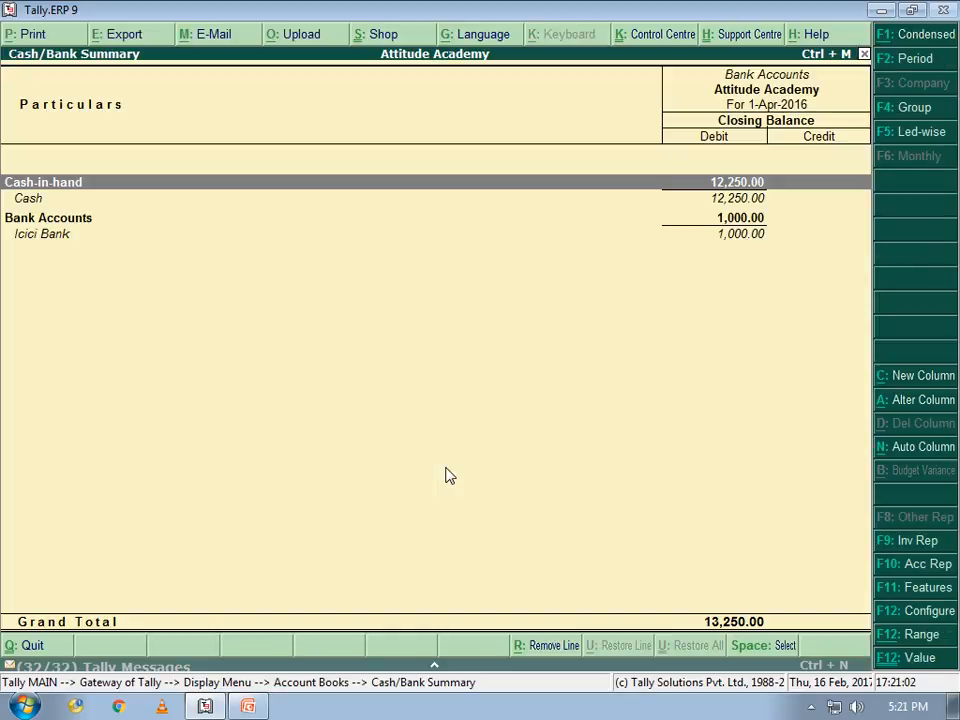
pyautogui.press('Down')
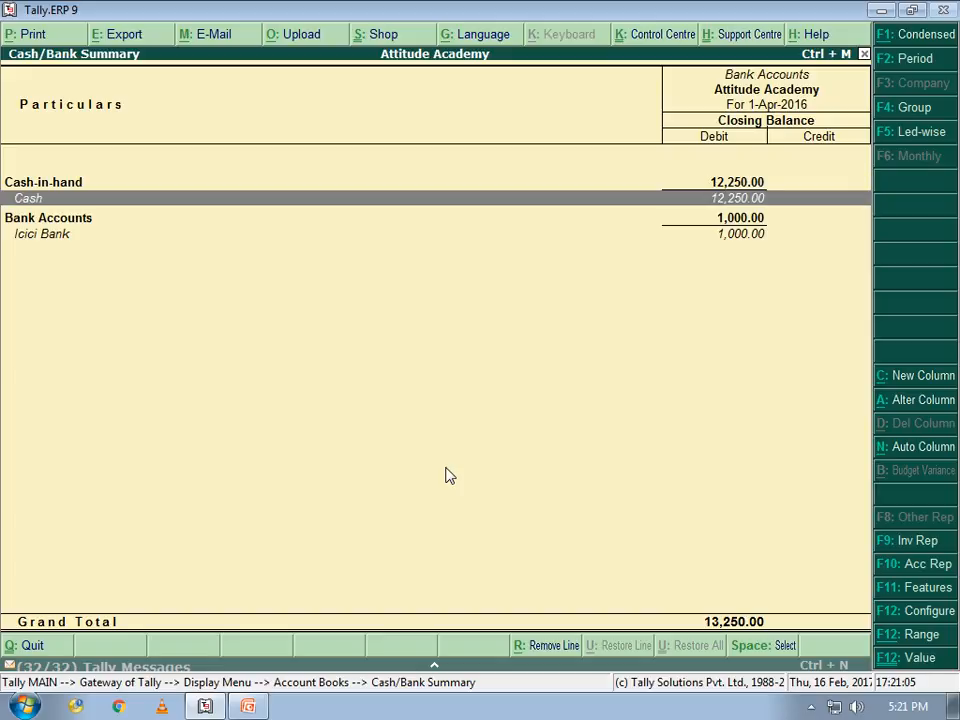
pyautogui.press('Up')
pyautogui.press('Down')
pyautogui.press('Down')
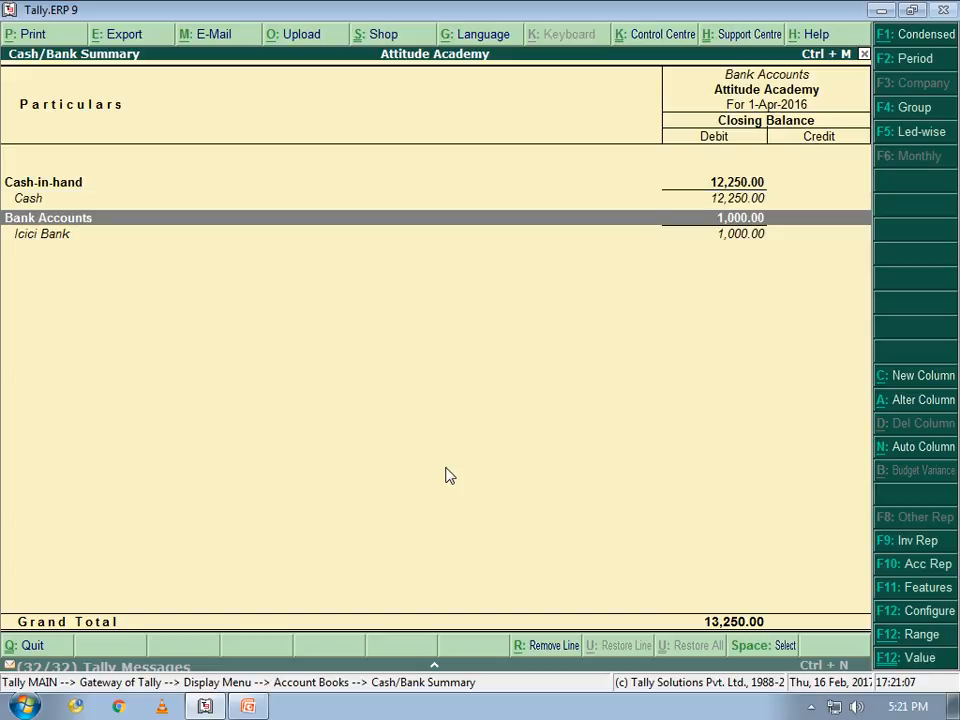
pyautogui.press('Down')
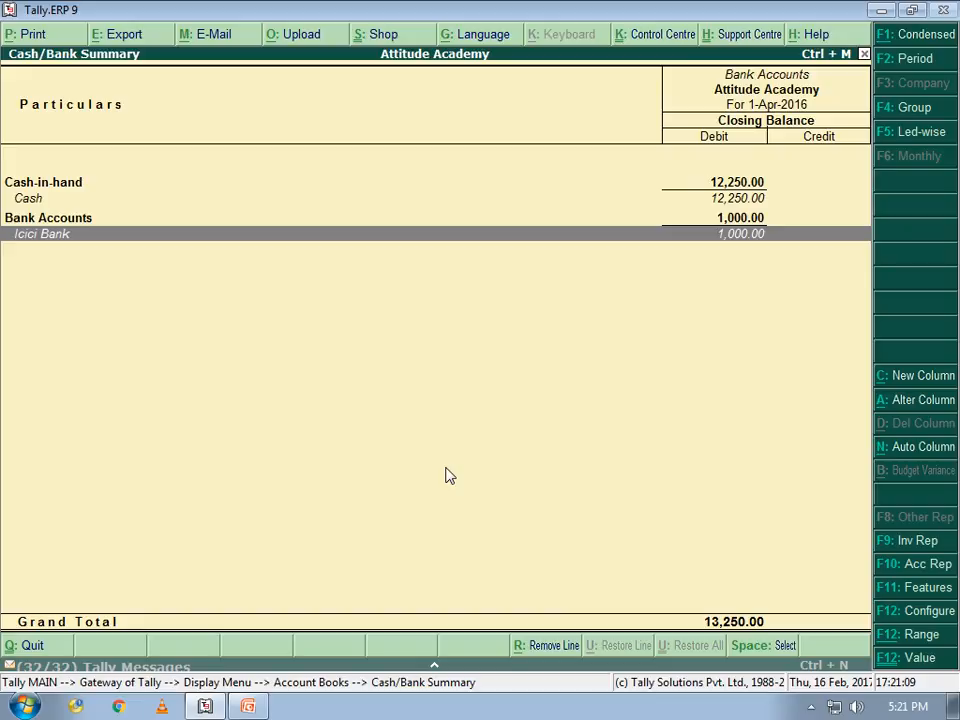
pyautogui.press('Up')
pyautogui.press('Up')
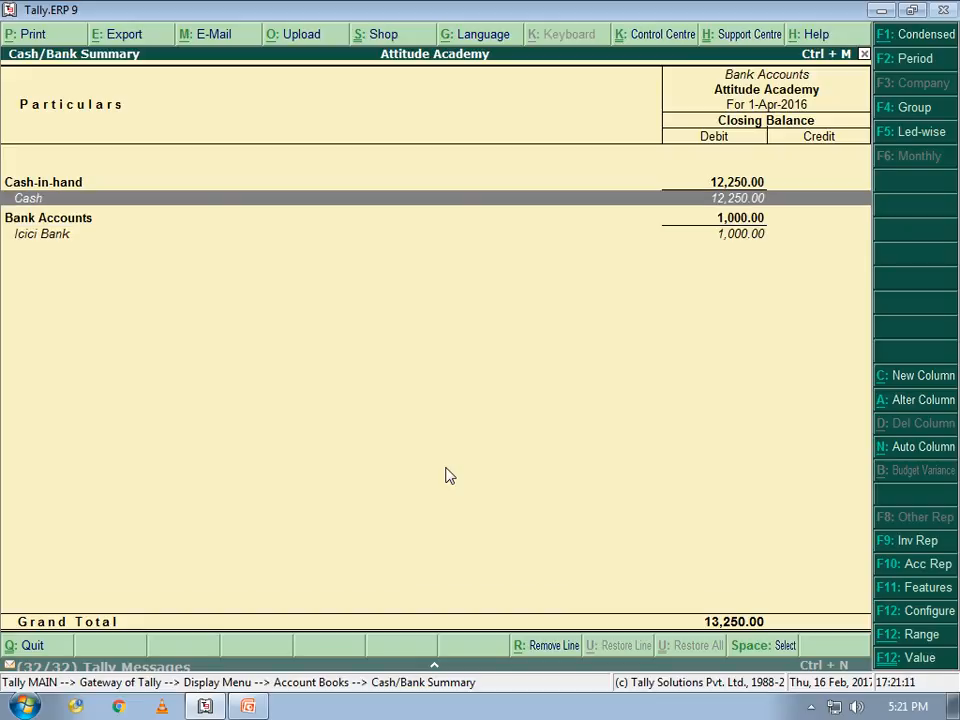
pyautogui.press('Return')
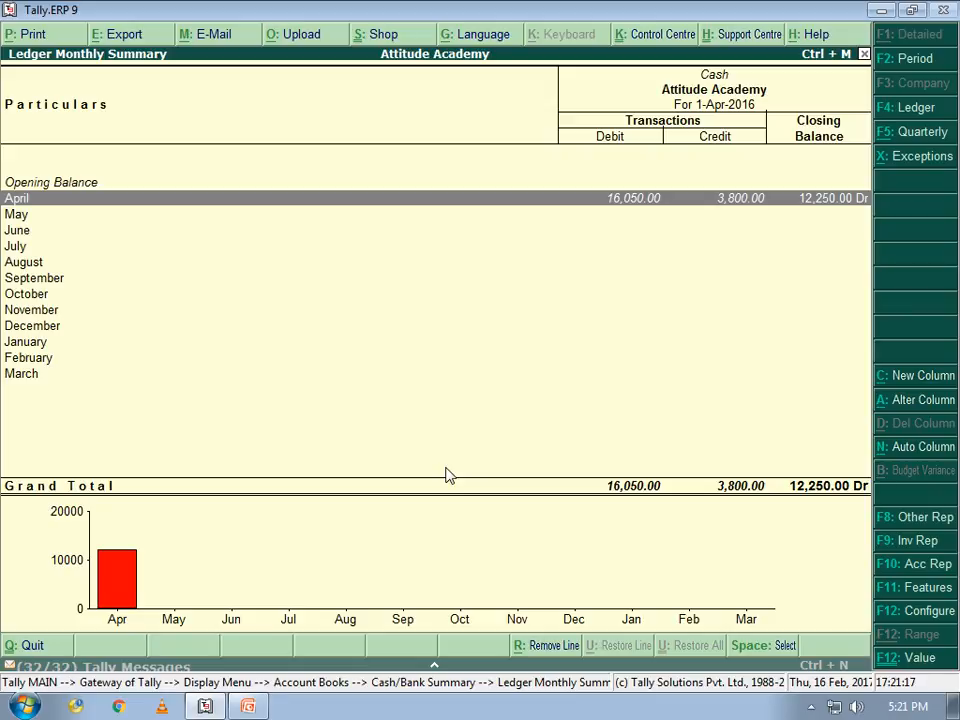
pyautogui.press('Return')
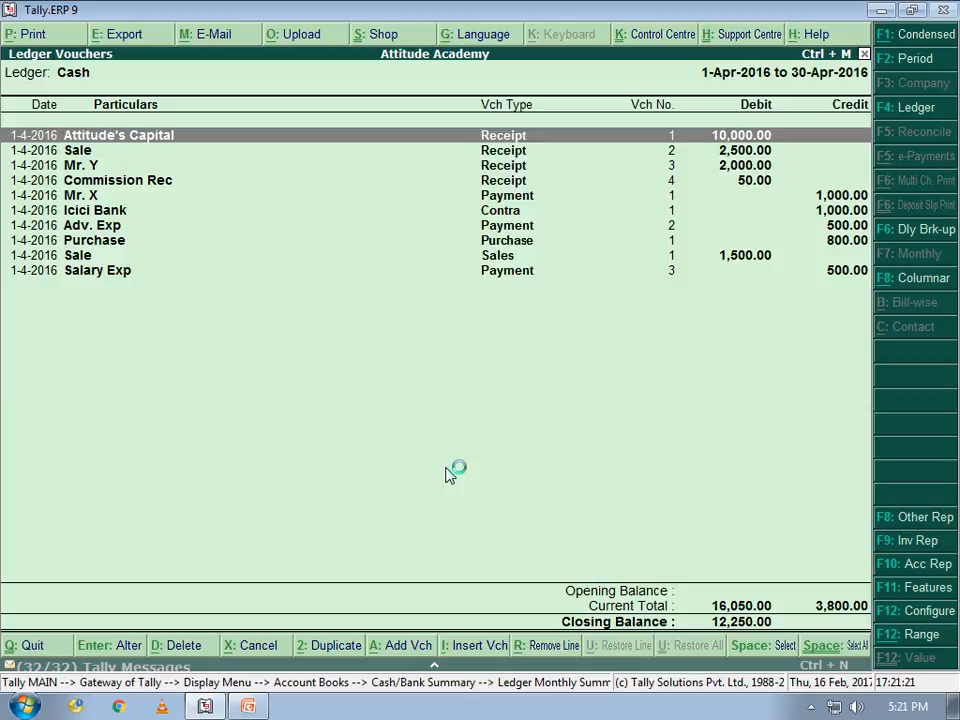
# Review Cash's April vouchers in detailed and condensed views, opening and closing the capital receipt
pyautogui.press('Down')
pyautogui.press('Down')
pyautogui.press('Down')
pyautogui.press('Down')
pyautogui.press('Down')
pyautogui.press('Down')
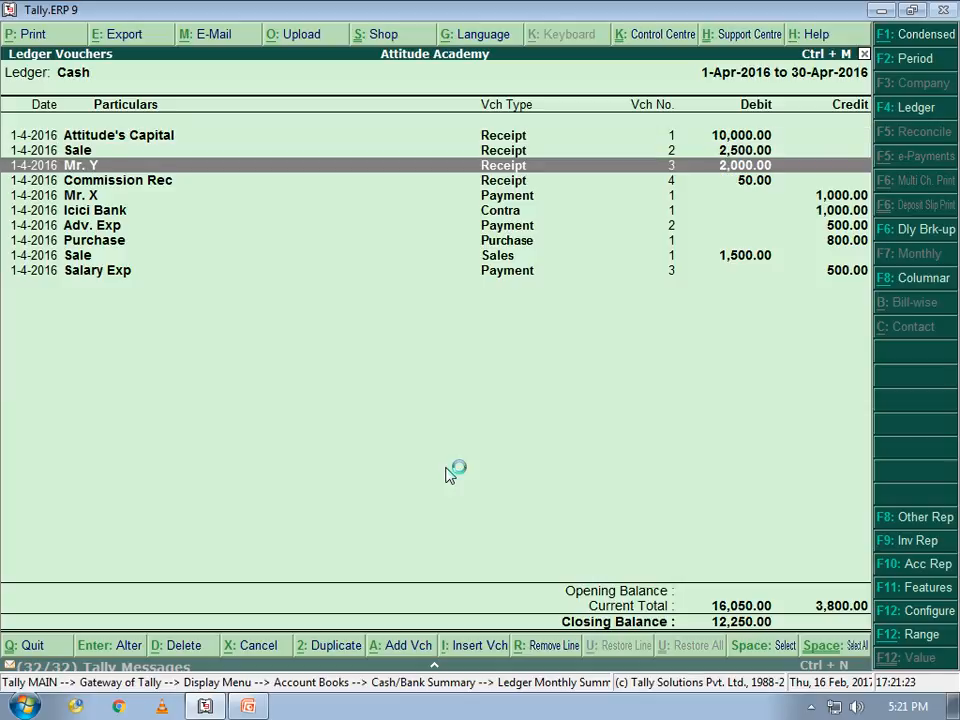
pyautogui.press('Up')
pyautogui.press('Up')
pyautogui.press('Up')
pyautogui.press('Up')
pyautogui.hotkey('alt', 'F1')
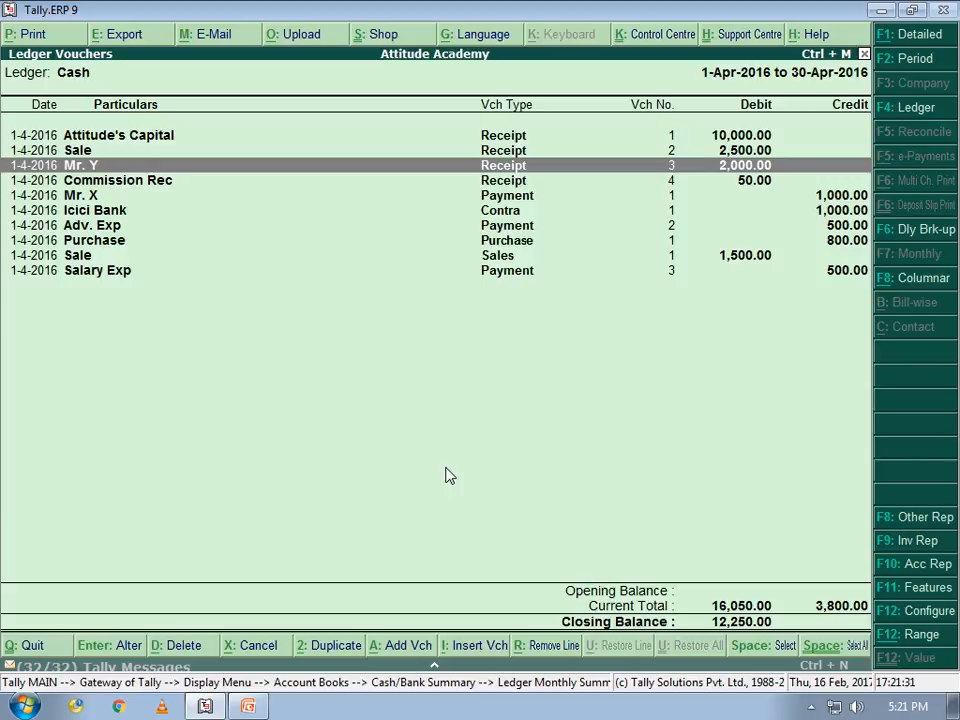
pyautogui.hotkey('alt', 'F1')
pyautogui.press('Up')
pyautogui.press('Up')
pyautogui.press('Return')
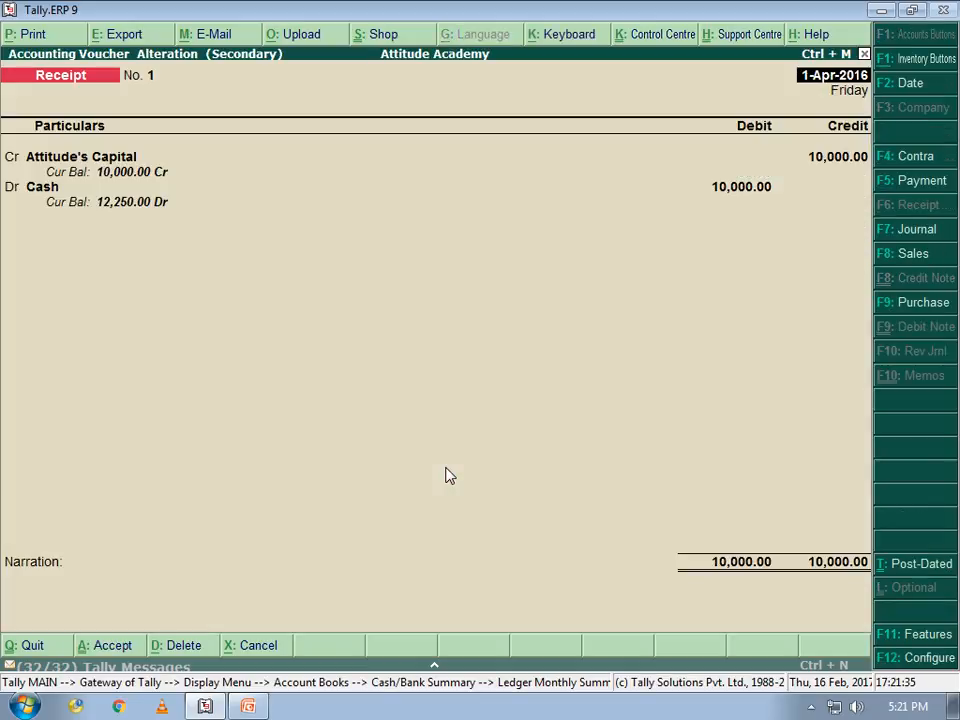
pyautogui.press('Escape')
pyautogui.press('y')
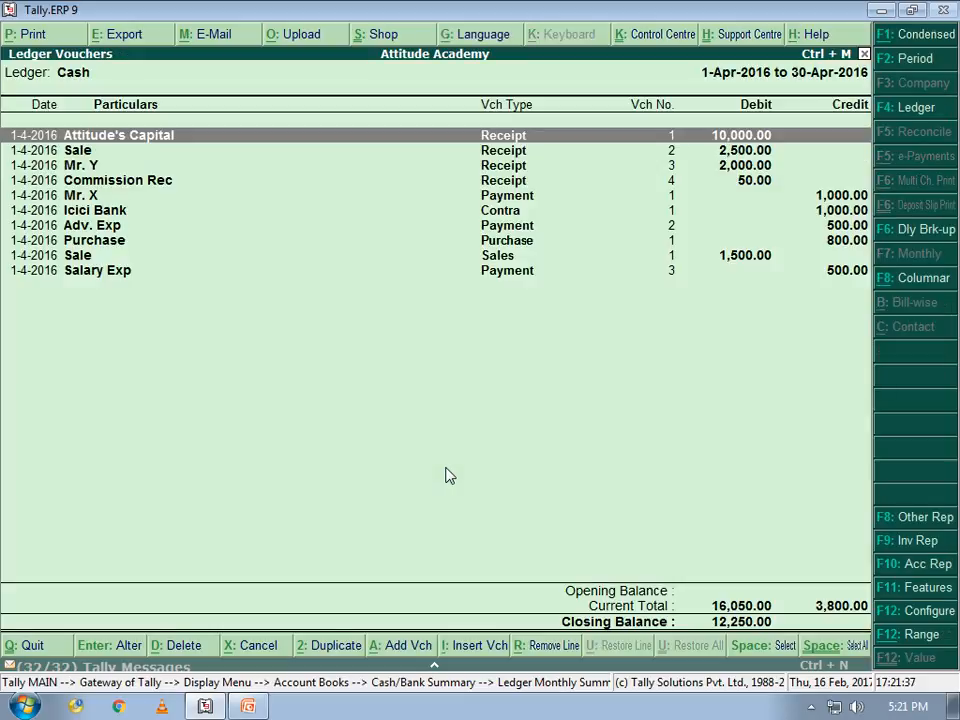
pyautogui.press('F4')
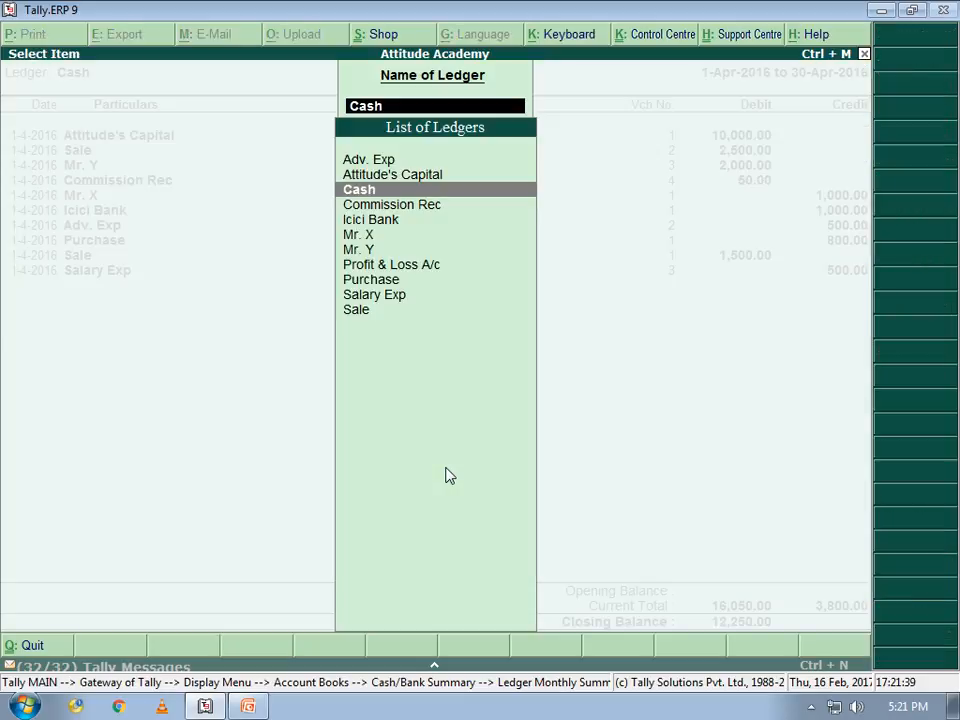
pyautogui.press('Return')
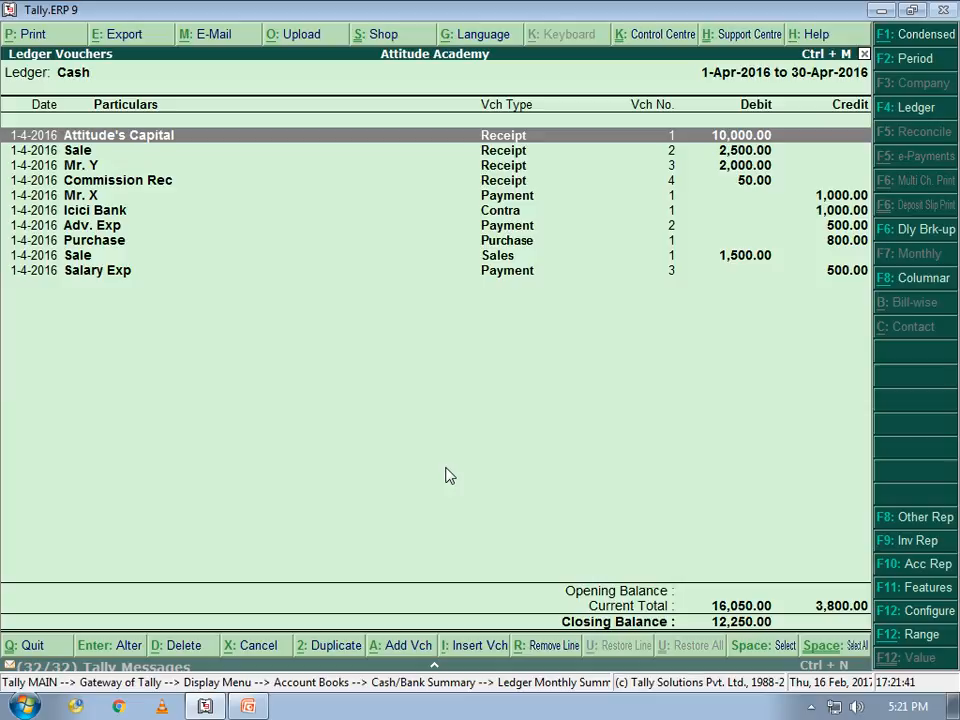
# Open the Day Book and filter it to show only Receipt vouchers
pyautogui.press('Escape')
pyautogui.press('Escape')
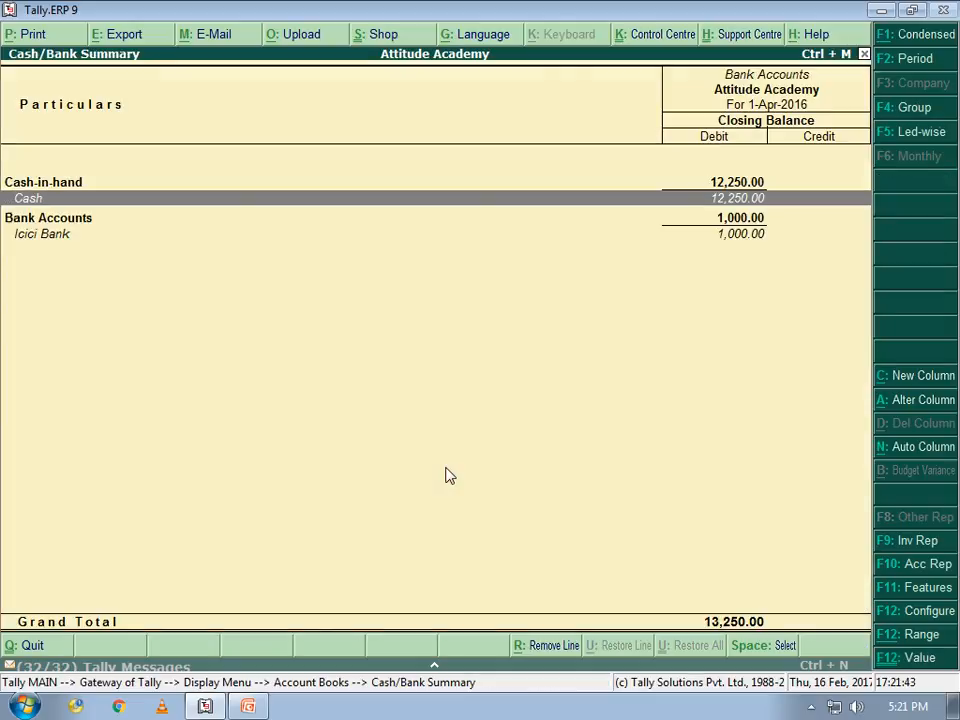
pyautogui.press('Escape')
pyautogui.press('Escape')
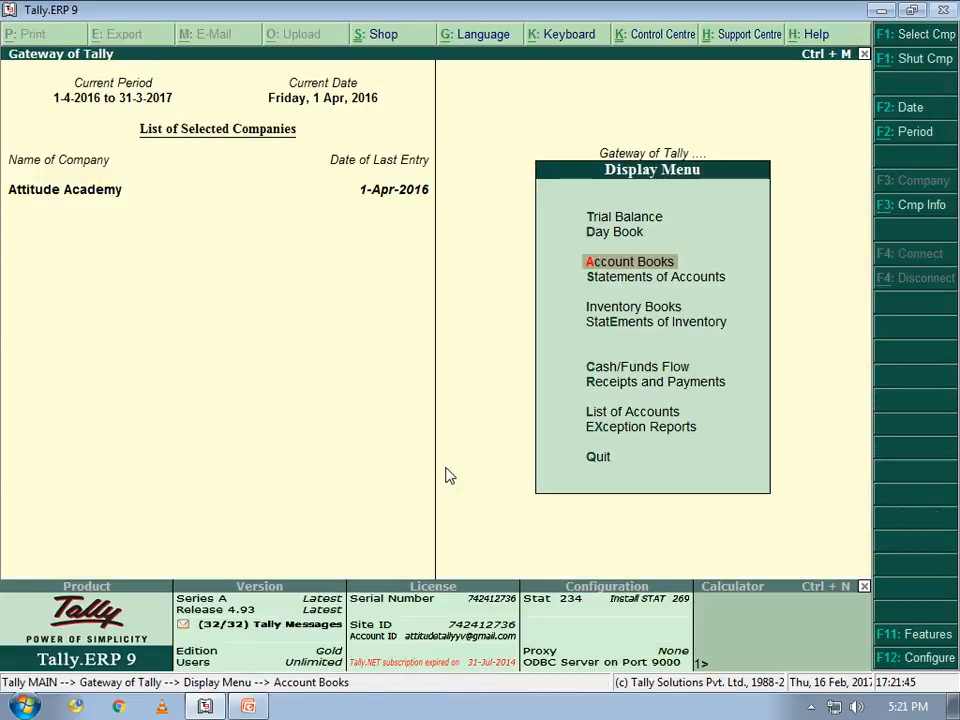
pyautogui.press('Up')
pyautogui.press('Return')
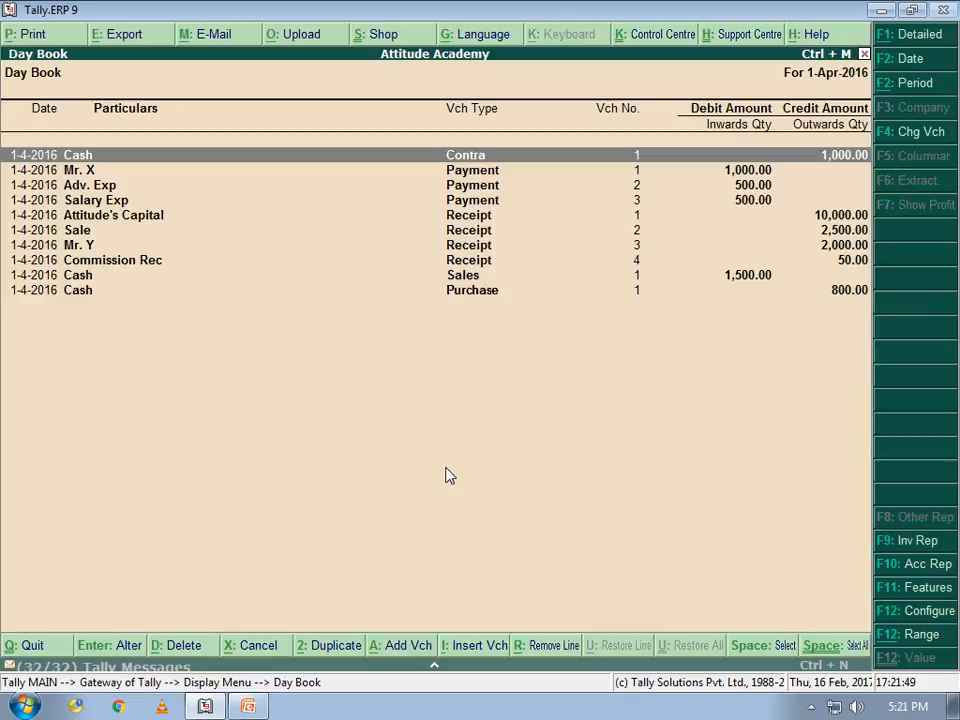
pyautogui.press('F4')
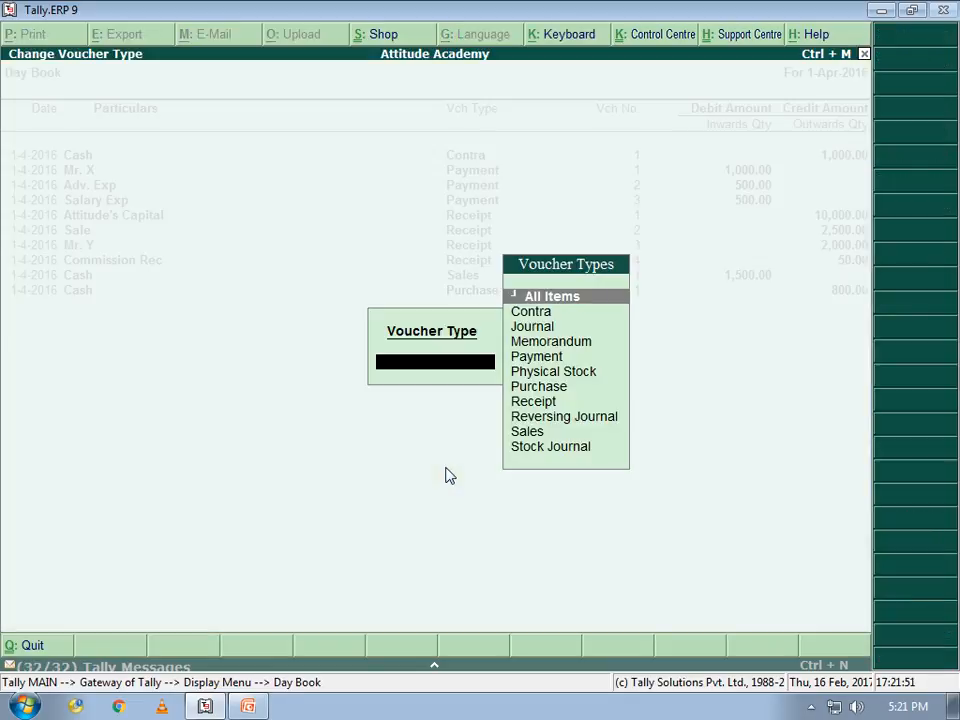
pyautogui.press('Down')
pyautogui.press('Down')
pyautogui.press('Down')
pyautogui.press('Down')
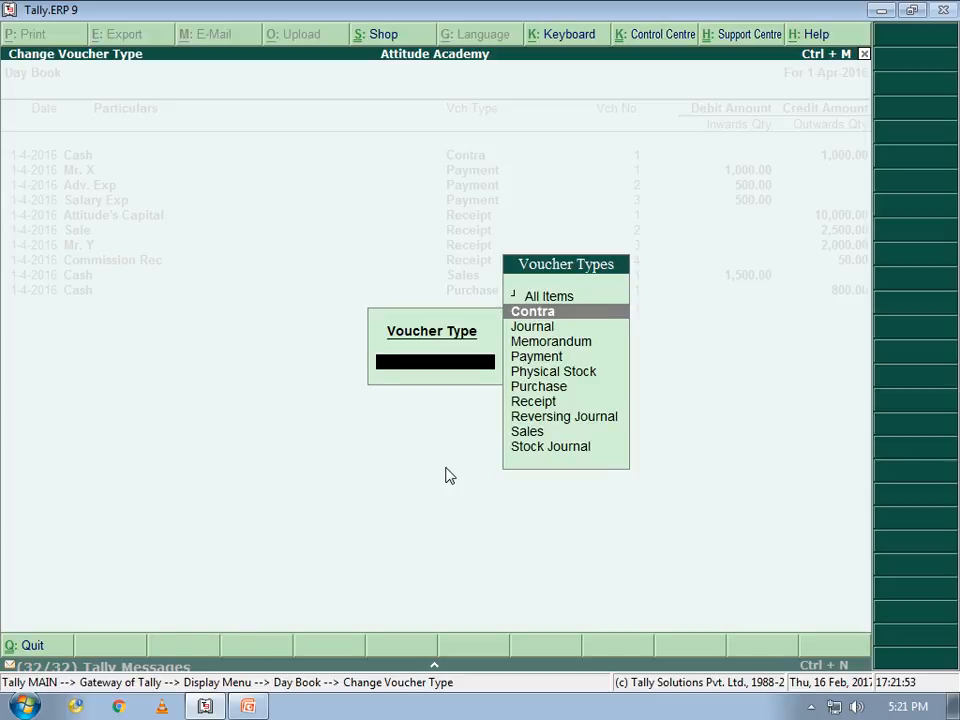
pyautogui.press('Down')
pyautogui.press('Down')
pyautogui.press('Down')
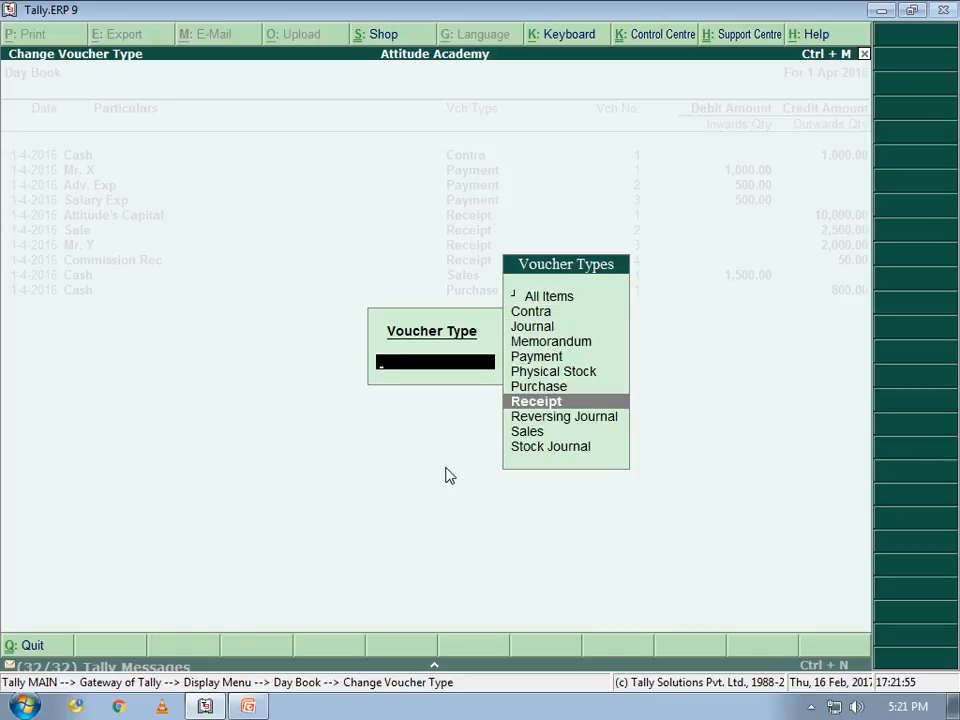
pyautogui.press('Return')
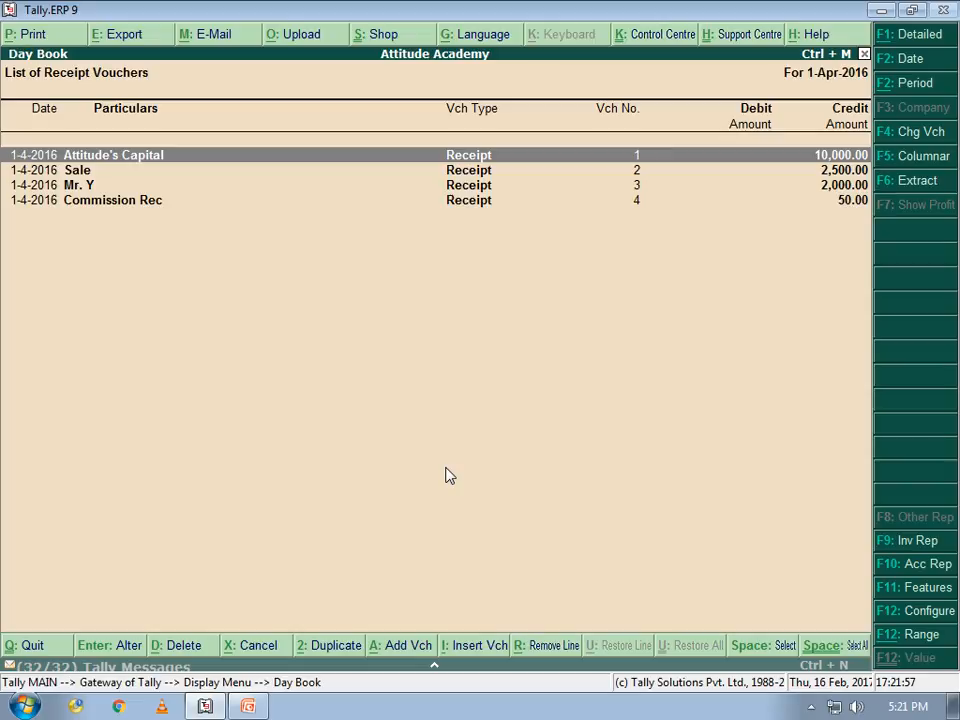
pyautogui.press('Down')
pyautogui.press('Down')
pyautogui.press('Down')
pyautogui.press('Down')
pyautogui.press('Down')
pyautogui.press('Down')
pyautogui.press('Down')
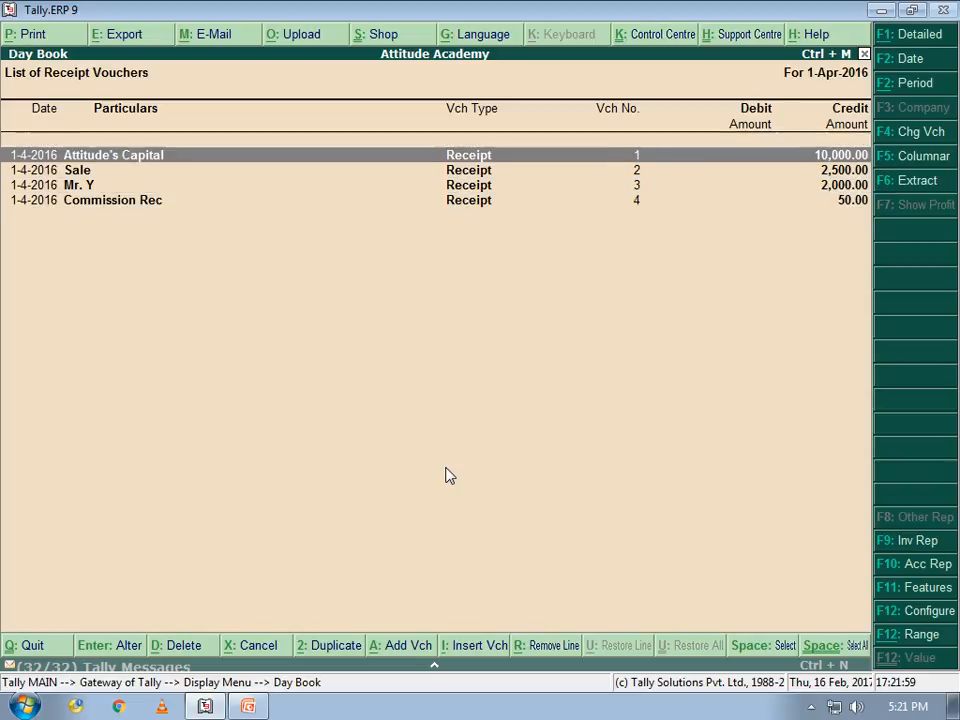
pyautogui.press('Escape')
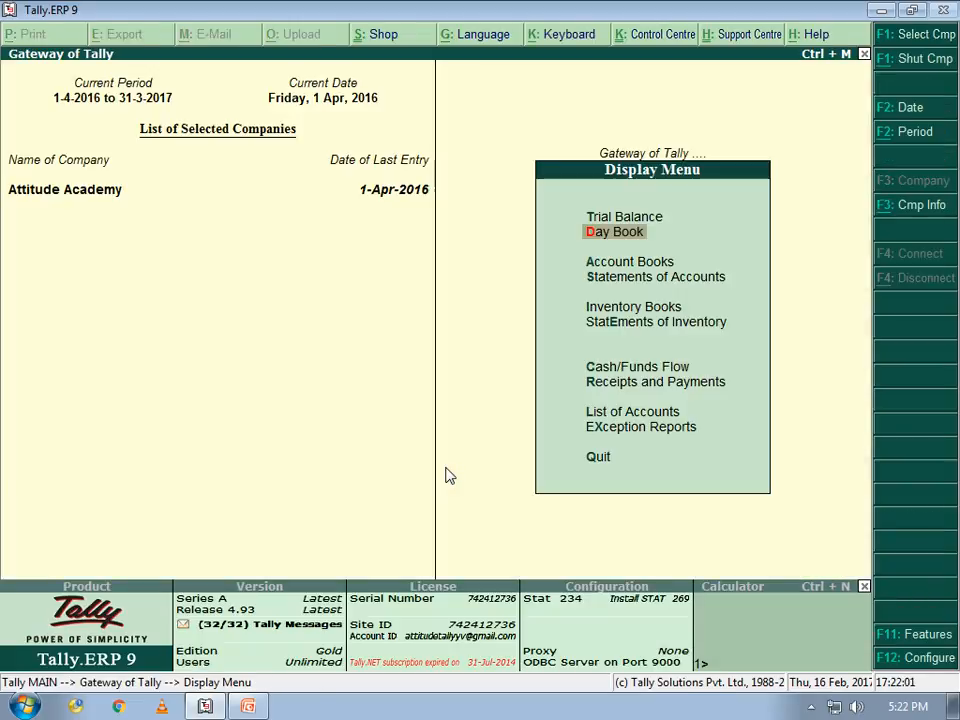
# Reopen the Day Book filtered to show only Payment vouchers
pyautogui.press('Return')
pyautogui.press('F4')
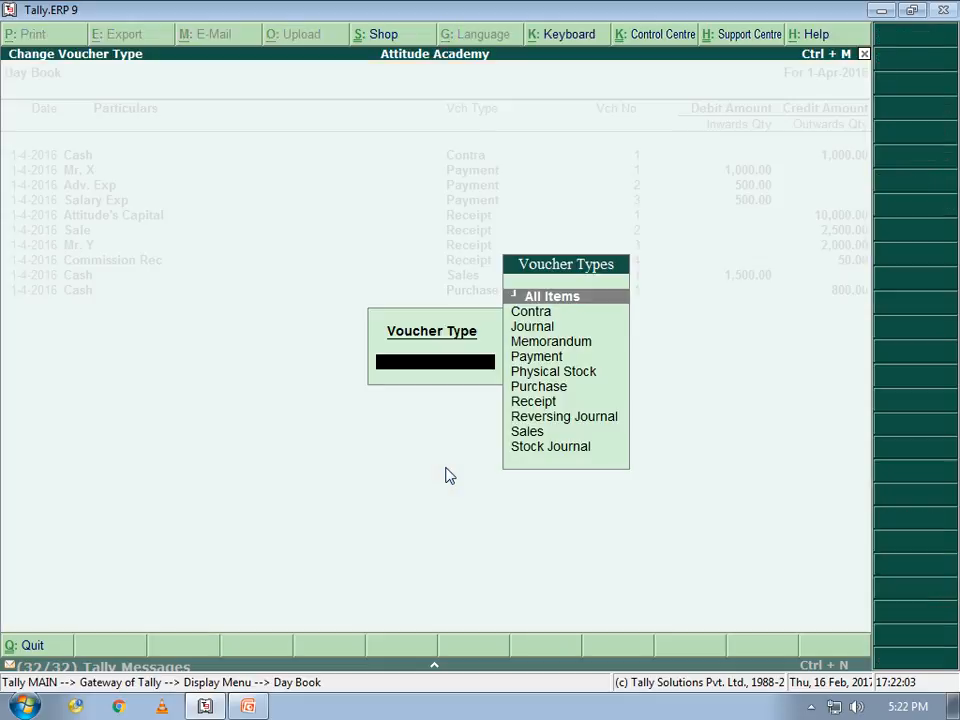
pyautogui.press('Down')
pyautogui.press('Down')
pyautogui.press('Down')
pyautogui.press('Down')
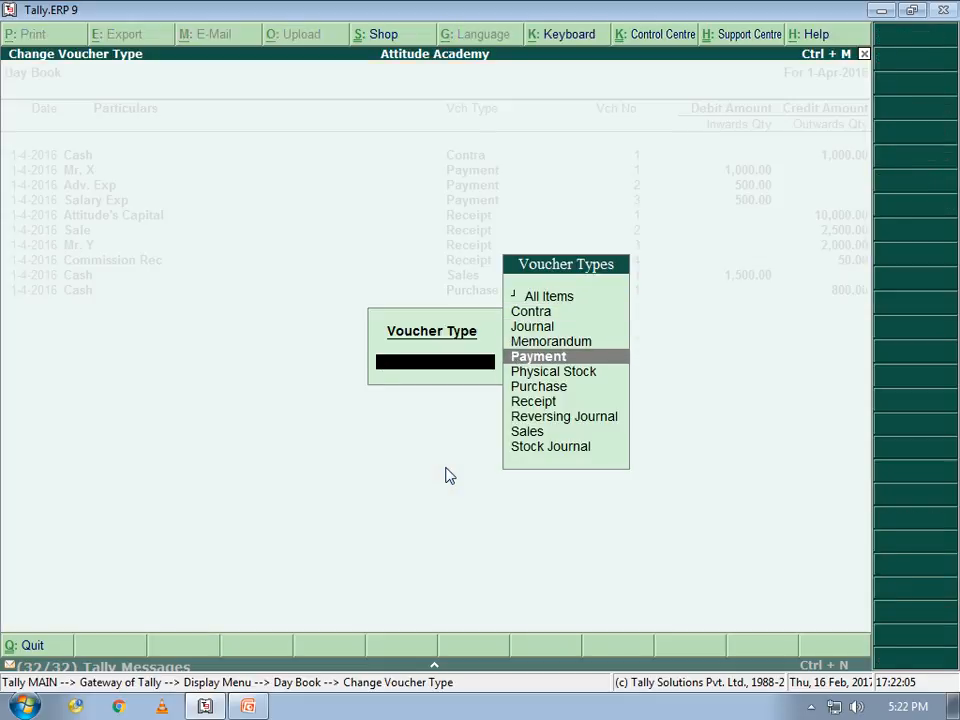
pyautogui.press('Return')
pyautogui.press('Escape')
# Reopen the Day Book filtered to Contra vouchers, then close back to Gateway of Tally
pyautogui.press('Return')
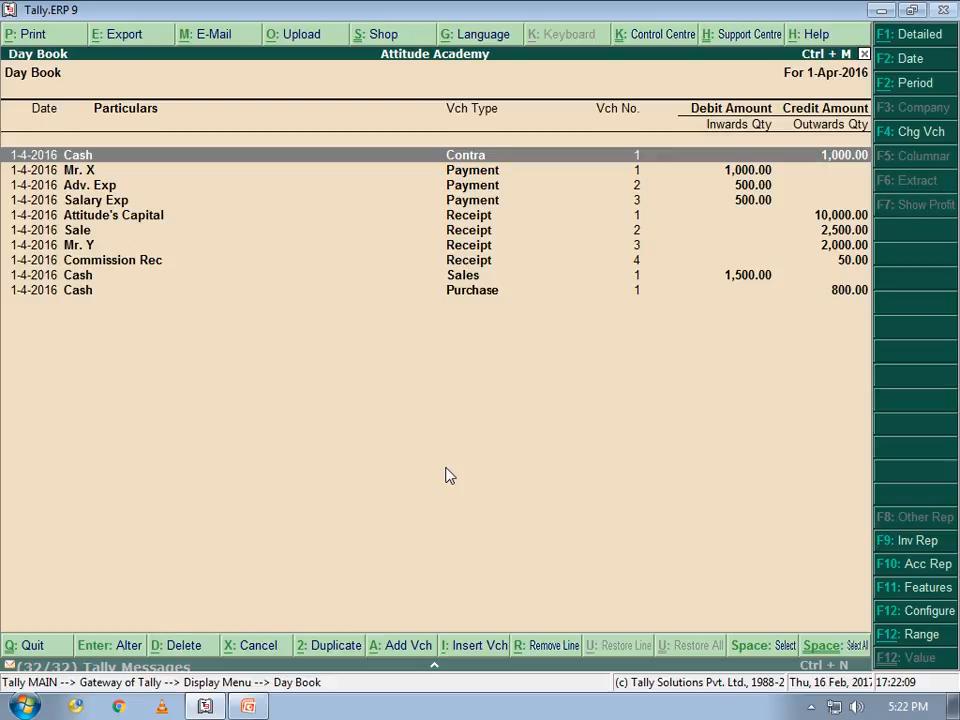
pyautogui.press('F4')
pyautogui.press('Down')
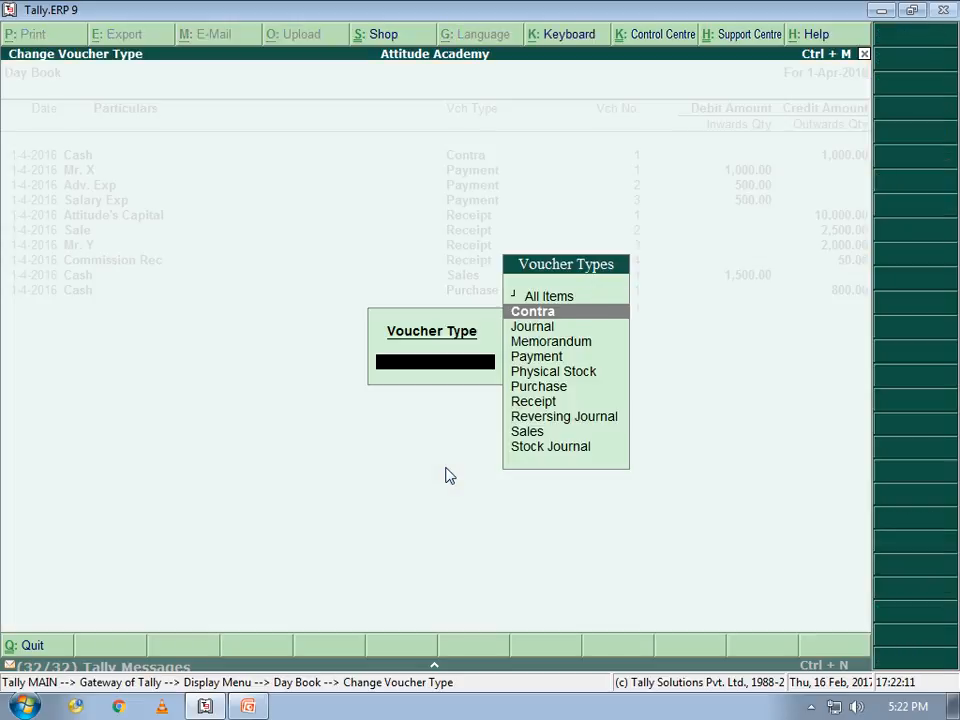
pyautogui.press('Return')
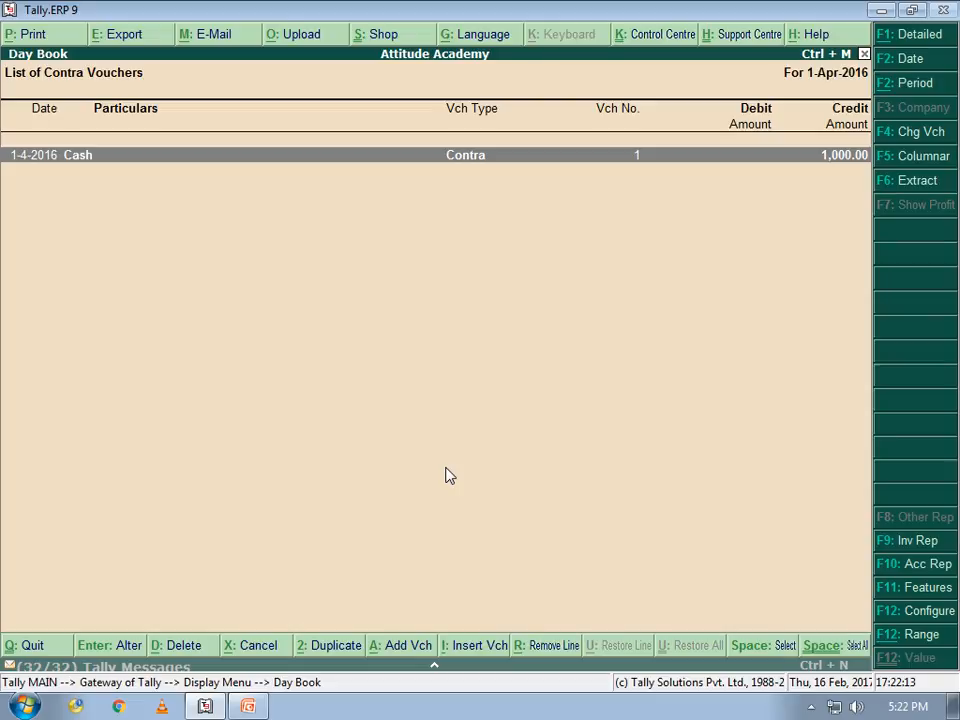
pyautogui.press('Escape')
pyautogui.press('Escape')
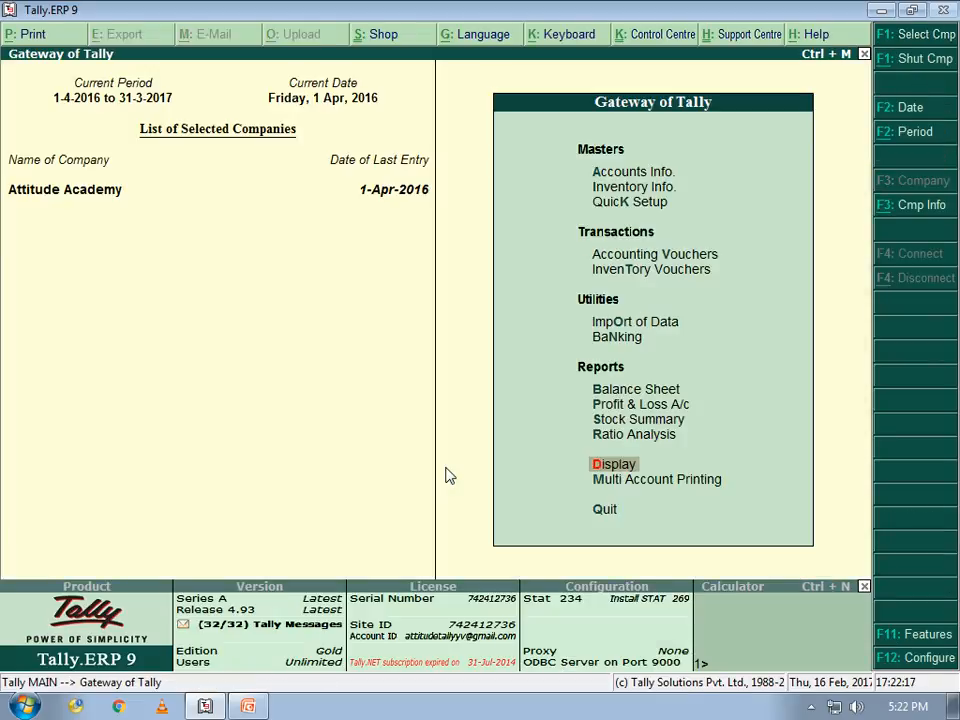
# Browse the Display Menu reports, then switch to the PowerPoint Cash Book presentation
pyautogui.press('Return')
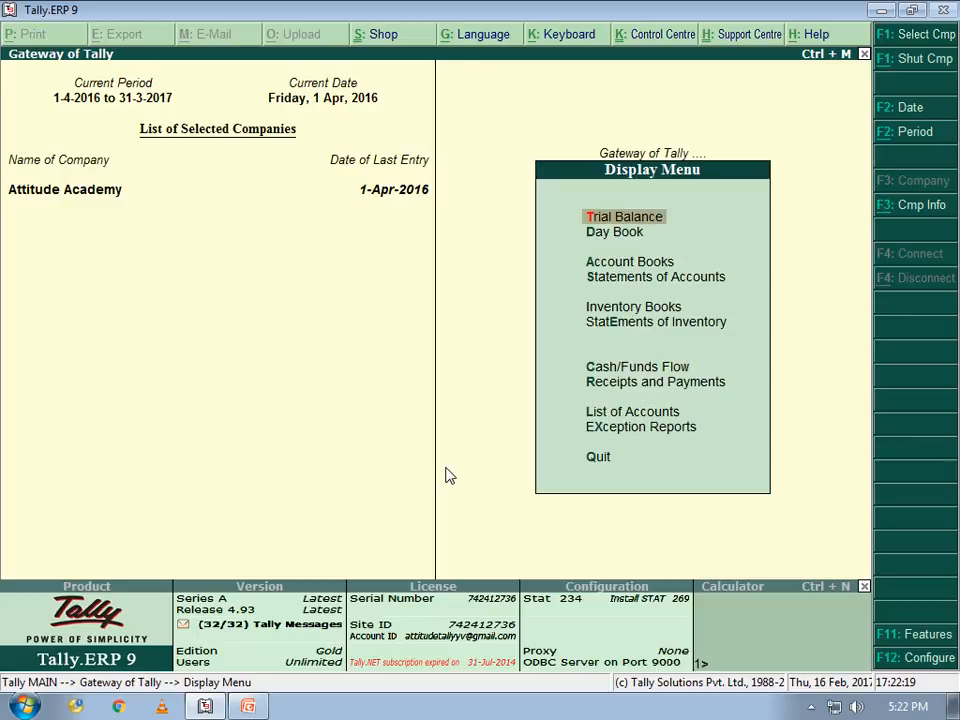
pyautogui.press('Down')
pyautogui.press('Down')
pyautogui.press('Down')
pyautogui.press('Down')
pyautogui.press('Down')
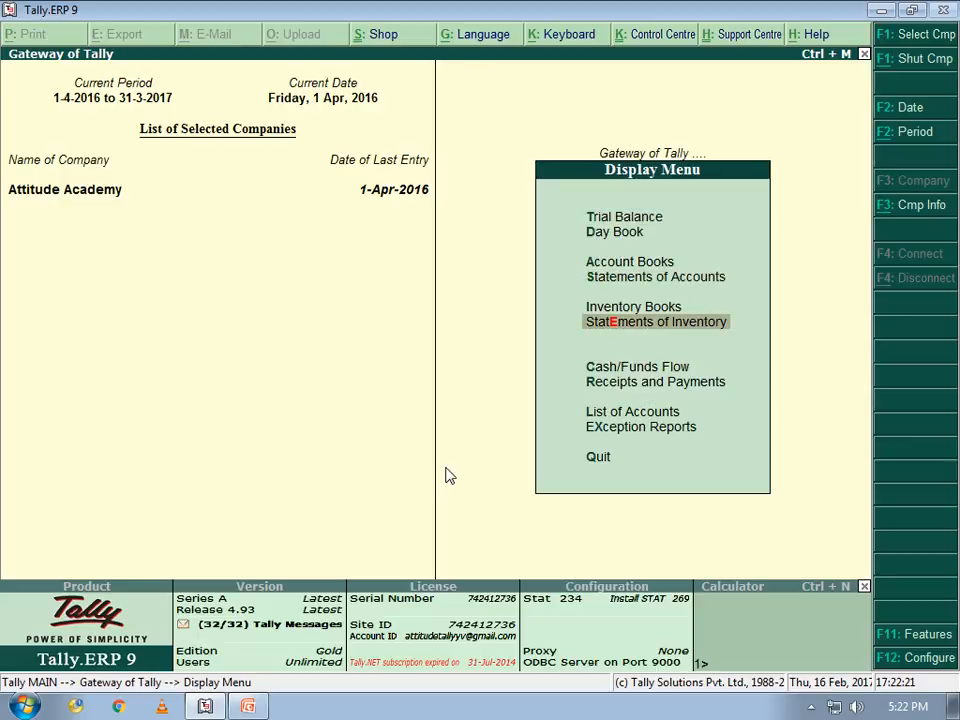
pyautogui.press('Up')
pyautogui.press('Down')
pyautogui.press('Down')
pyautogui.press('Down')
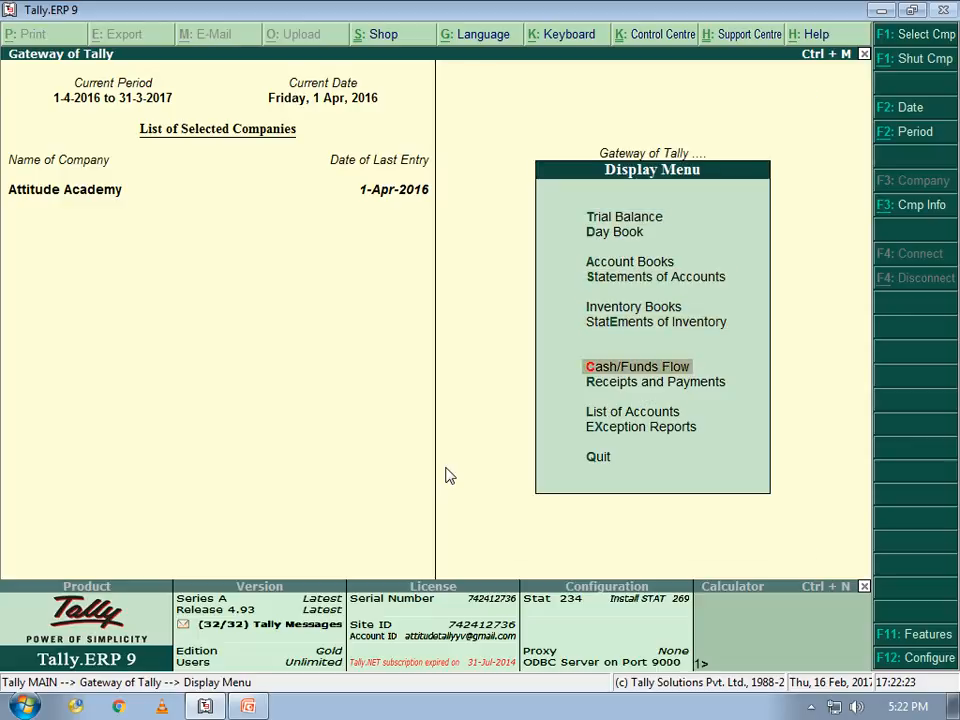
pyautogui.press('Up')
pyautogui.press('Up')
pyautogui.press('Up')
pyautogui.press('Up')
pyautogui.press('Up')
pyautogui.press('Up')
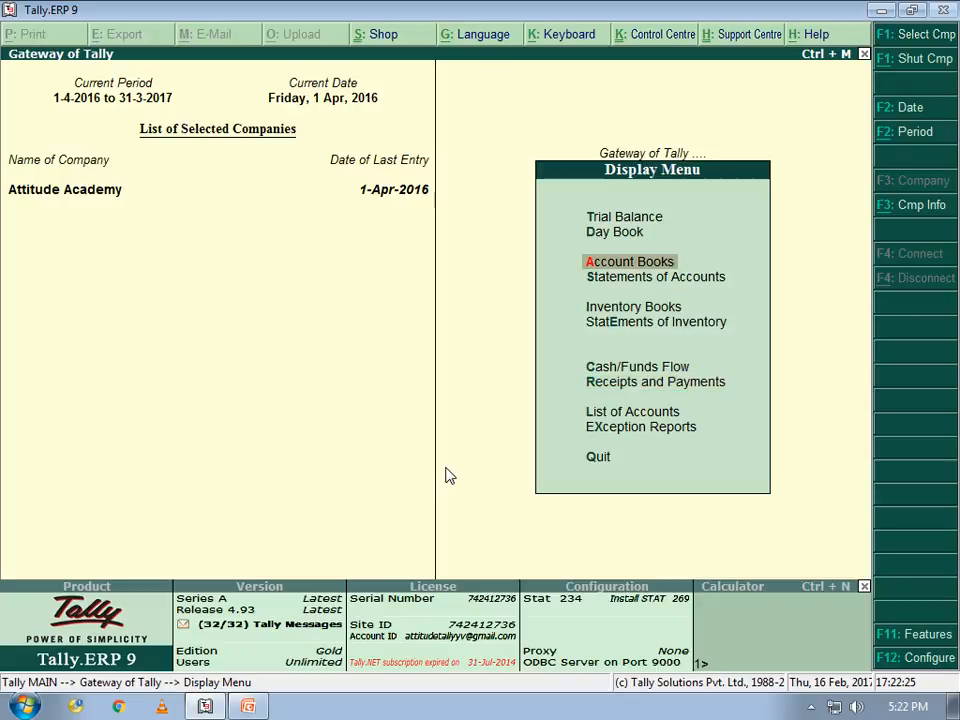
pyautogui.press('Down')
pyautogui.press('Down')
pyautogui.press('Down')
pyautogui.press('Down')
pyautogui.press('Down')
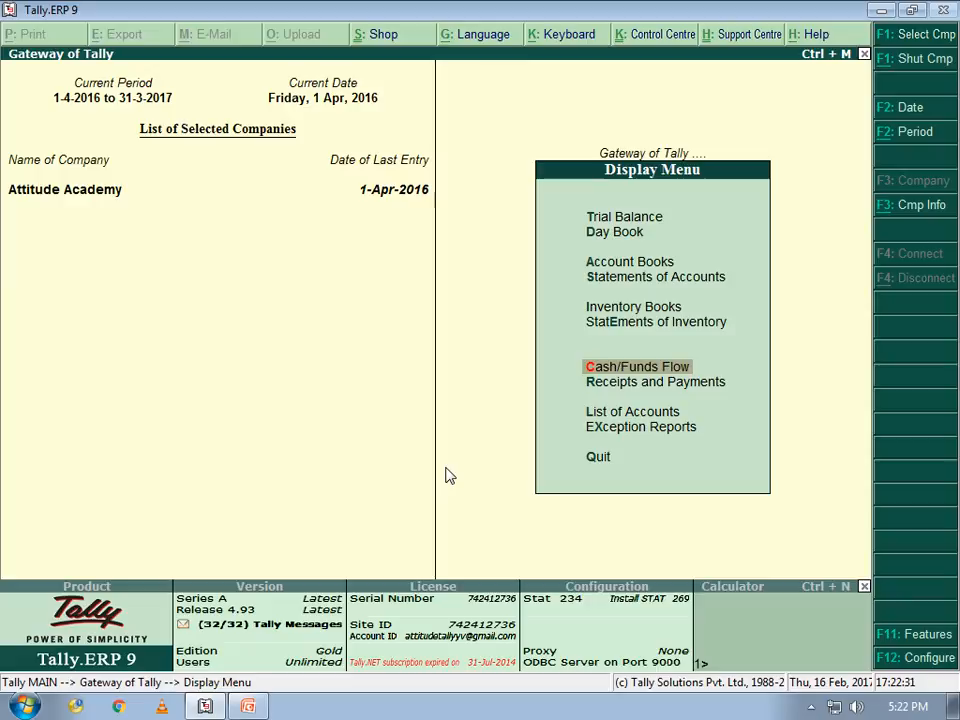
pyautogui.hotkey('alt', 'Tab')
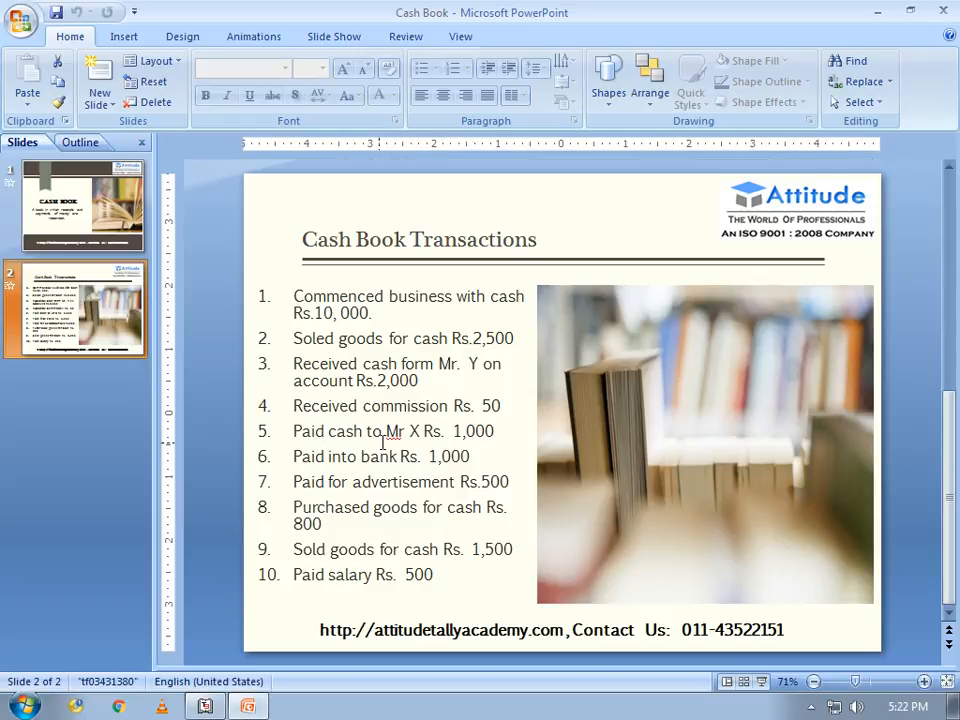
# Insert a third slide after slide 2 with the Title Slide layout
pyautogui.click(62, 320)
pyautogui.press('Return')
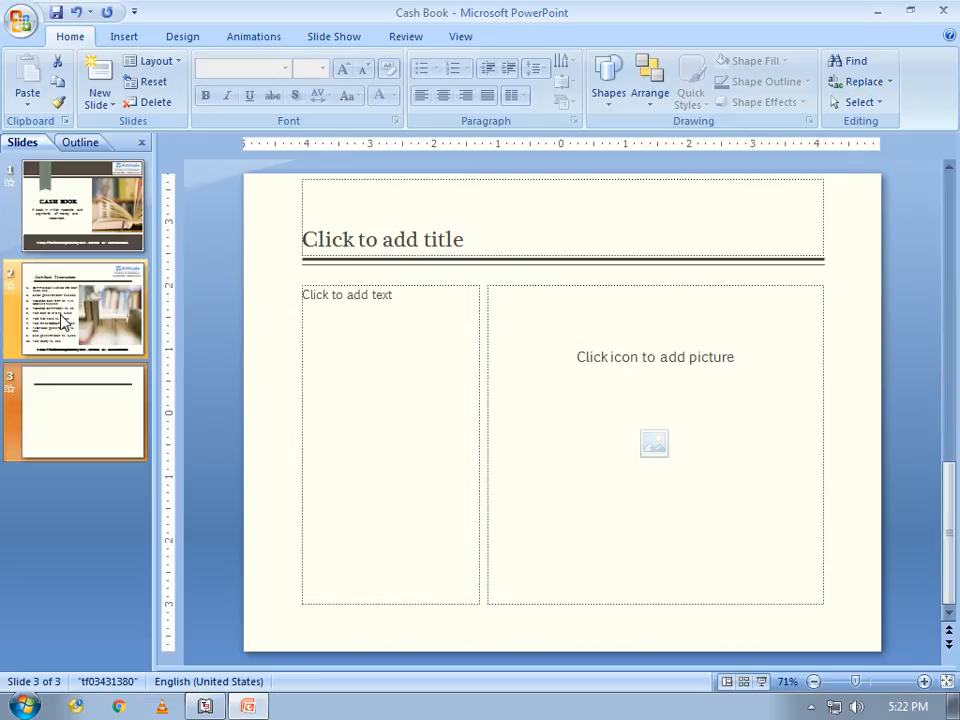
pyautogui.click(154, 61)
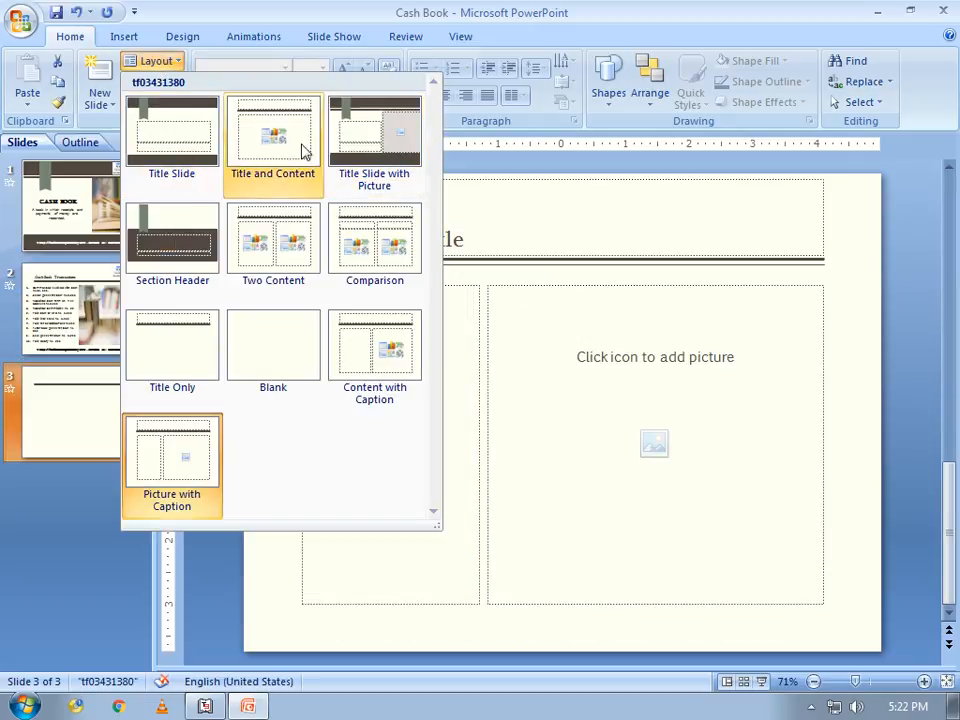
pyautogui.click(165, 137)
# Title slide 3 'DISPLAY>' and return to Tally
pyautogui.click(438, 401)
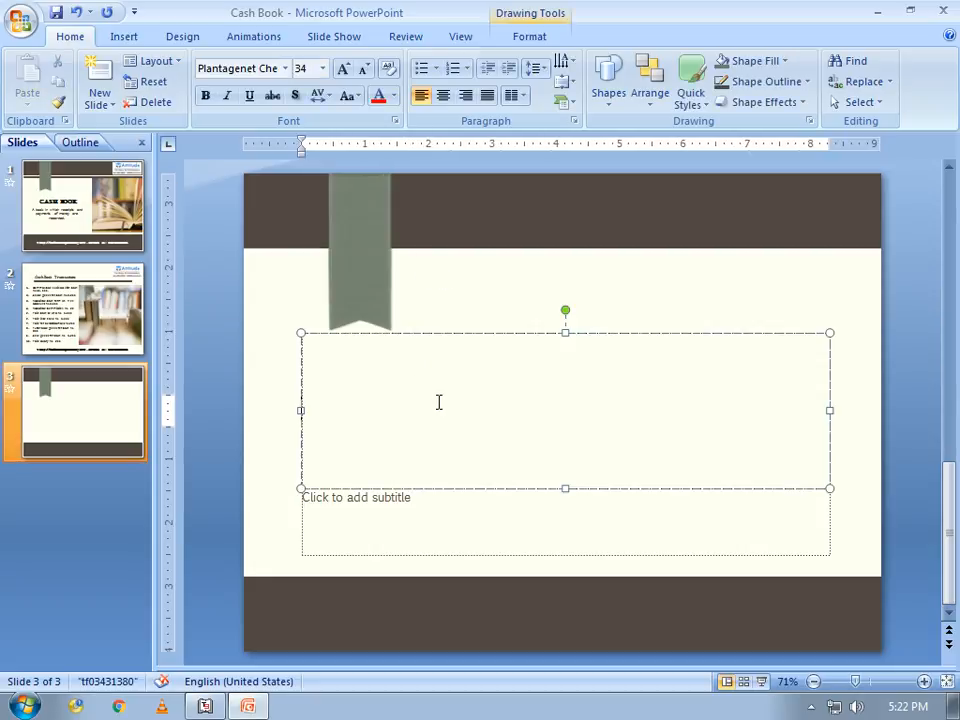
pyautogui.write('DISPL')
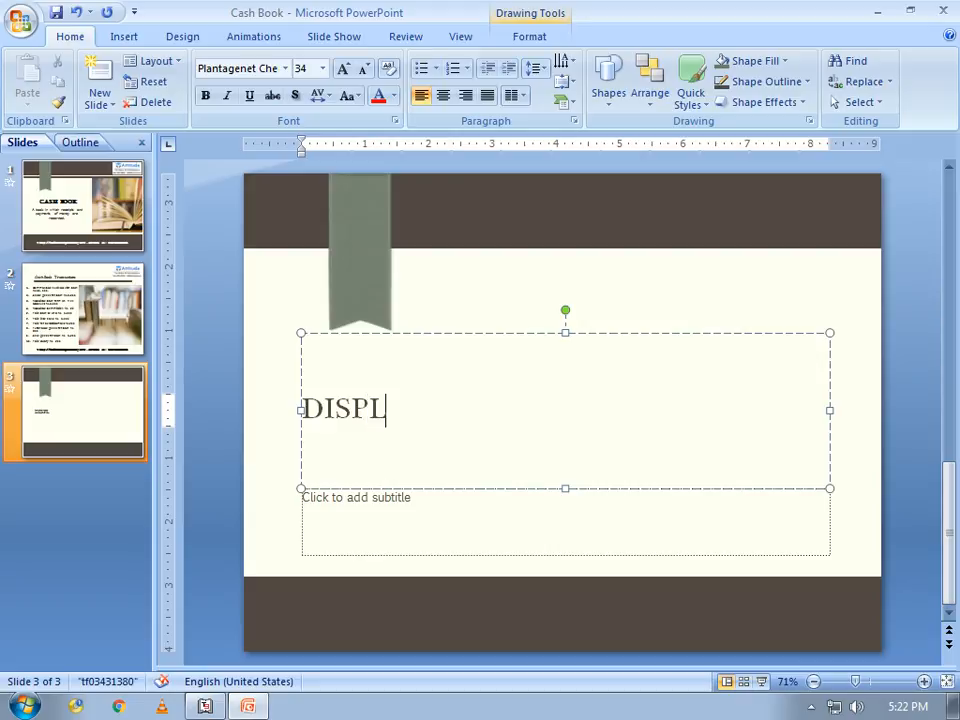
pyautogui.write('AY>')
pyautogui.click(205, 706)
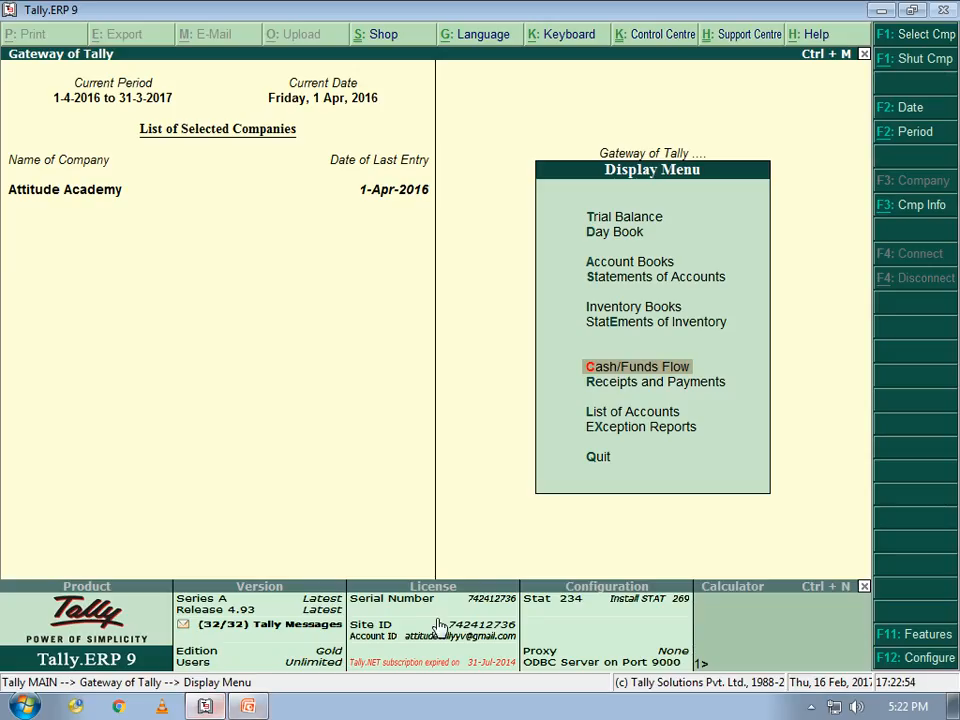